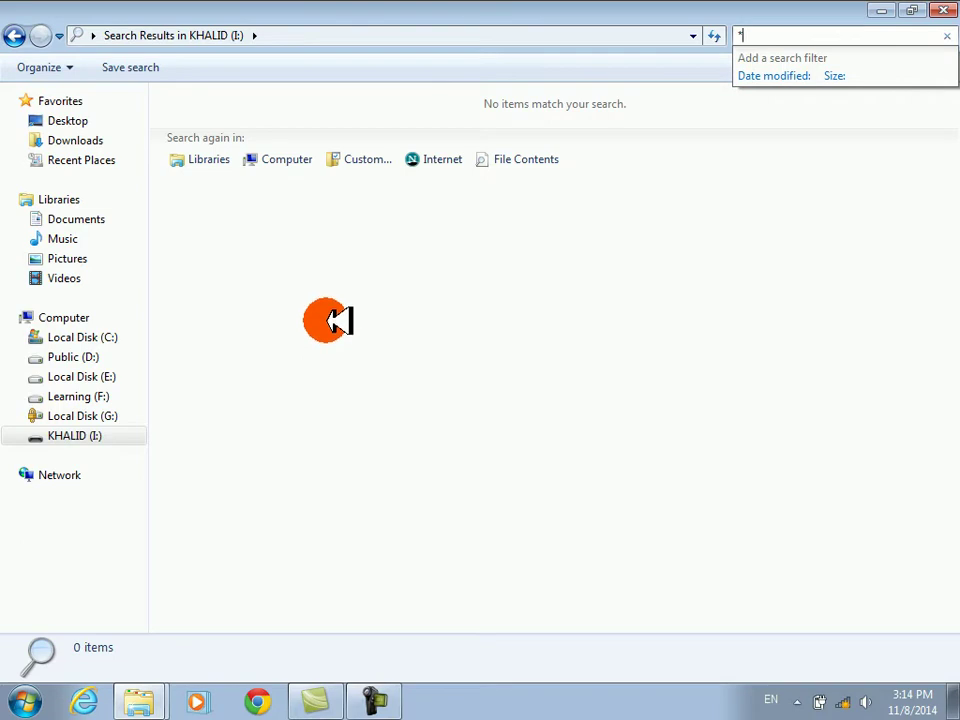
- Back out of the search results and close the KHALID (I:) and Computer windows
{"action": "left_click", "coordinate": [193, 101]}
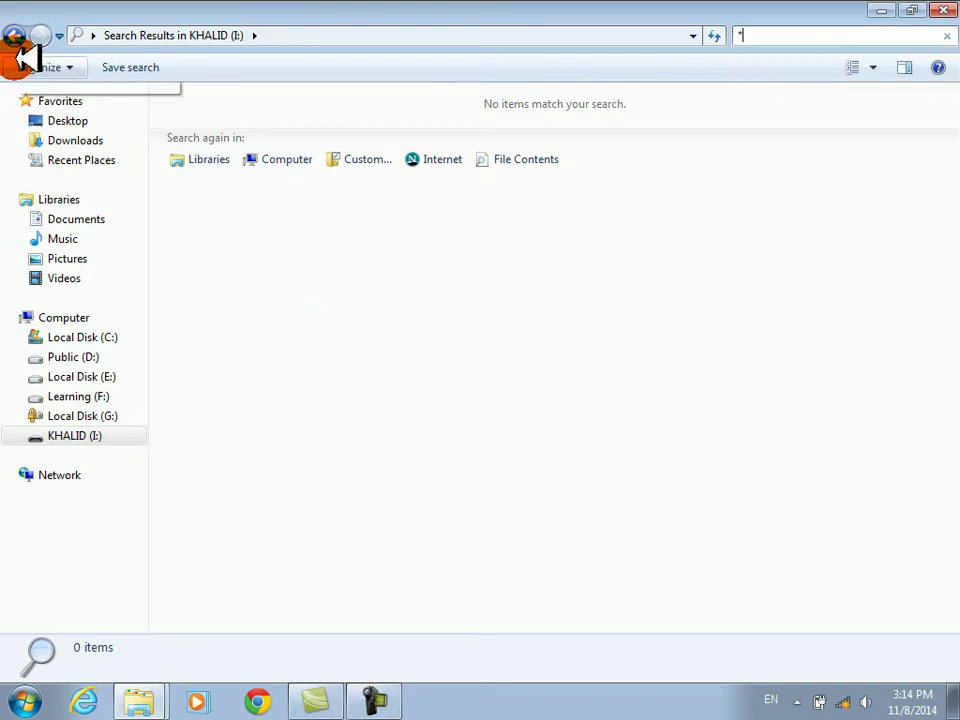
{"action": "left_click", "coordinate": [22, 36]}
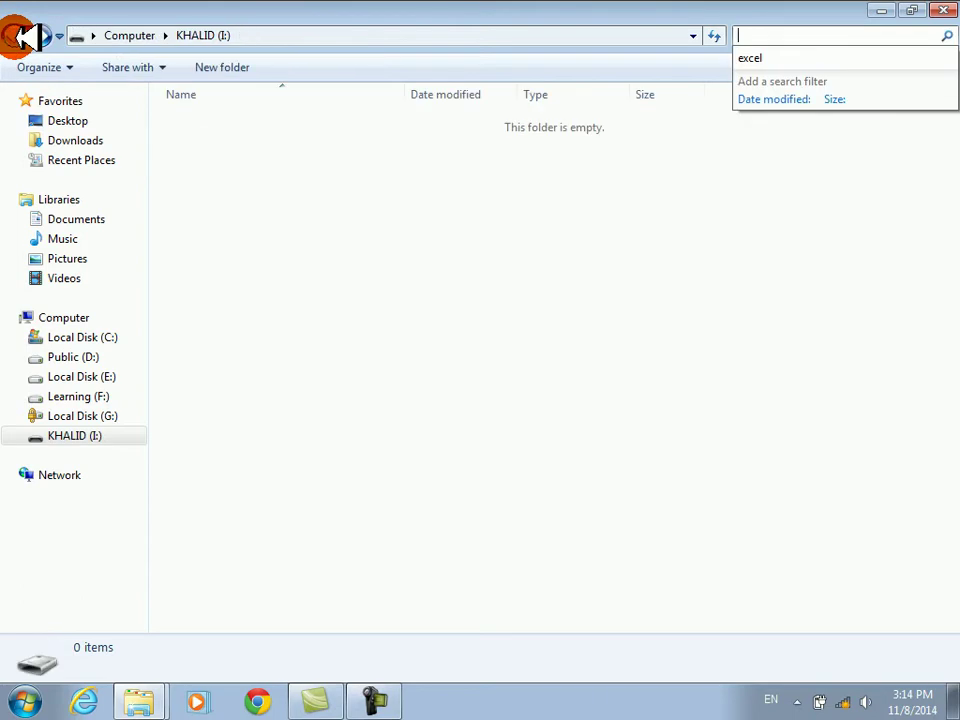
{"action": "left_click", "coordinate": [22, 36]}
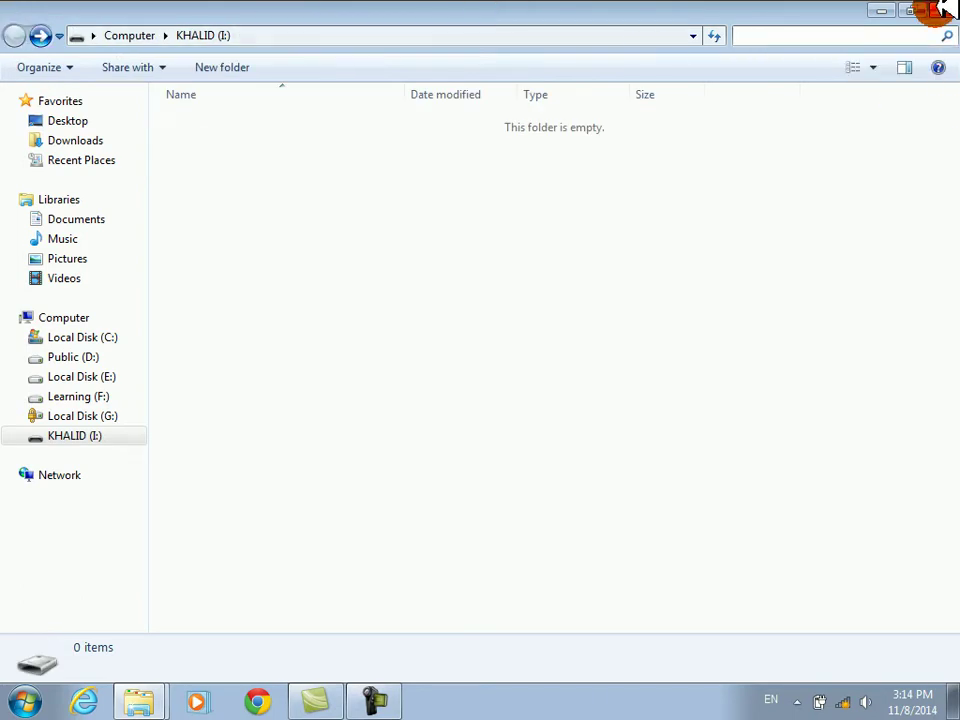
{"action": "left_click", "coordinate": [941, 10]}
{"action": "key", "text": "super+e"}
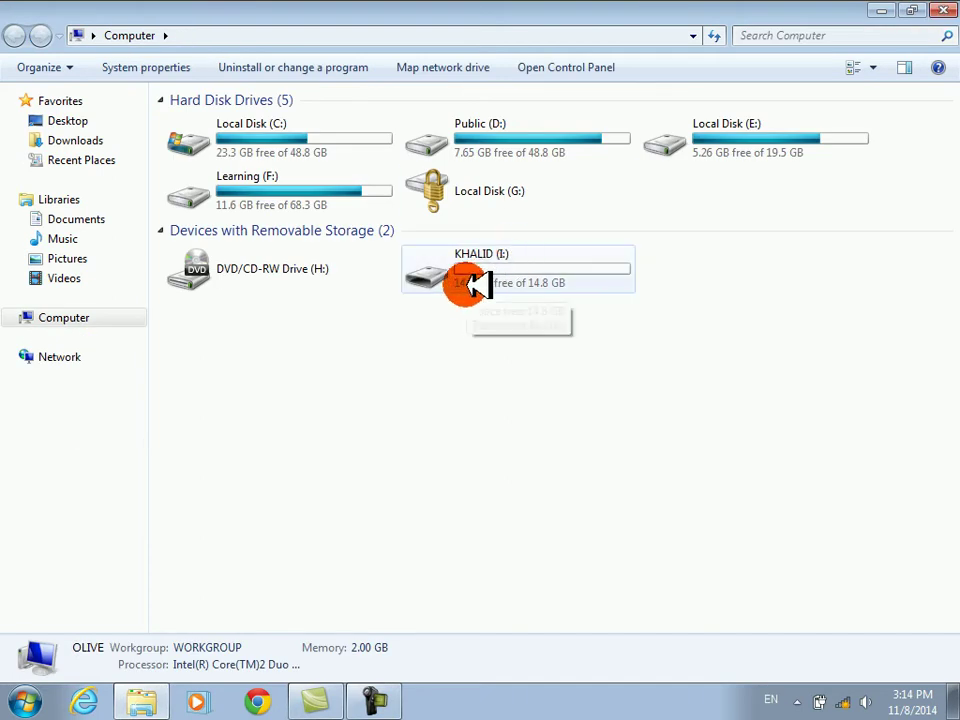
{"action": "mouse_move", "coordinate": [477, 290]}
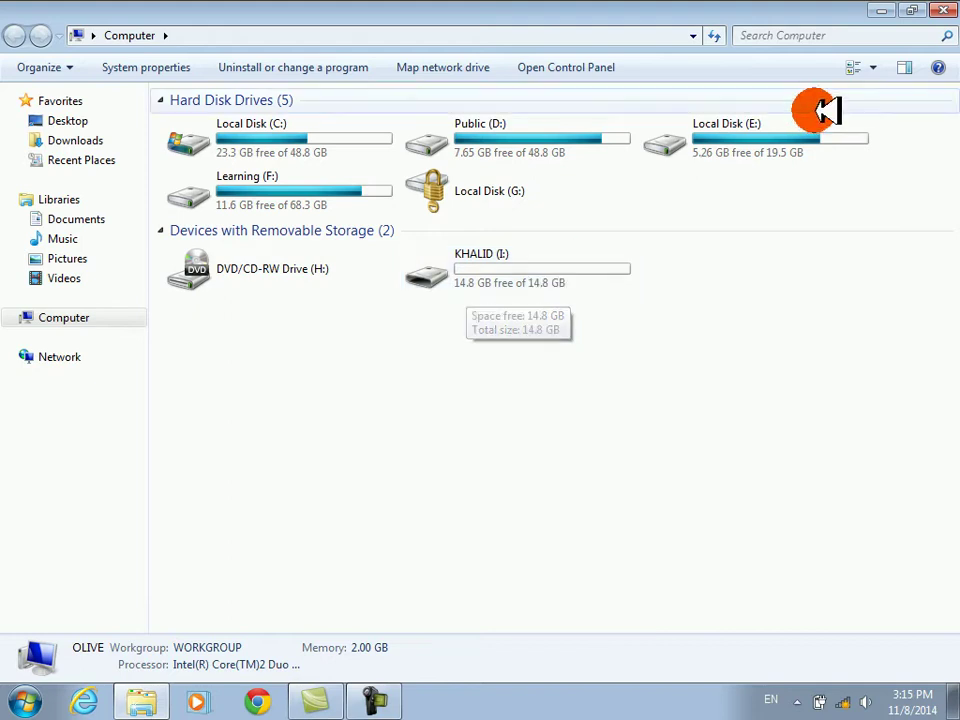
{"action": "left_click", "coordinate": [943, 12]}
- Refresh the desktop and launch Microsoft Access from a Start search for 'msac'
{"action": "right_click", "coordinate": [514, 285]}
{"action": "left_click", "coordinate": [561, 336]}
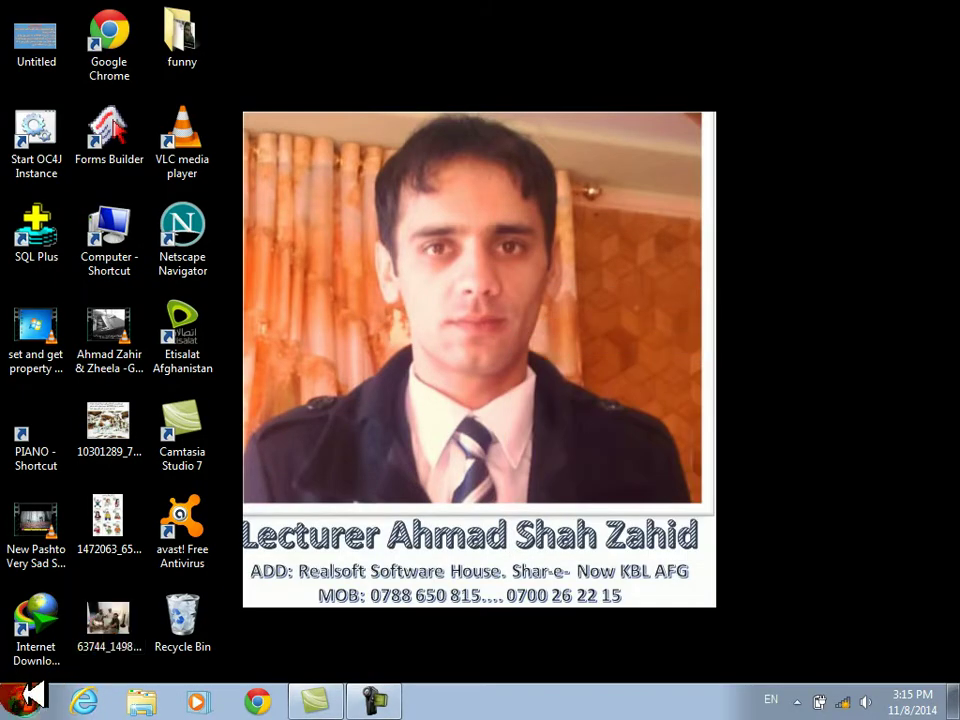
{"action": "left_click", "coordinate": [26, 699]}
{"action": "type", "text": "msaccess"}
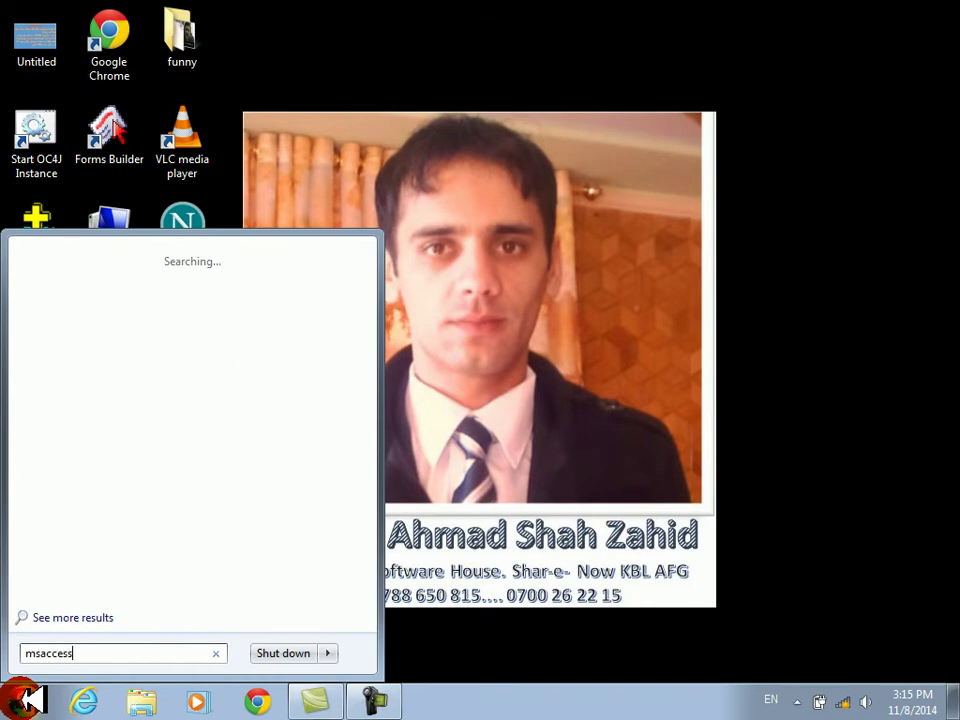
{"action": "key", "text": "Return"}
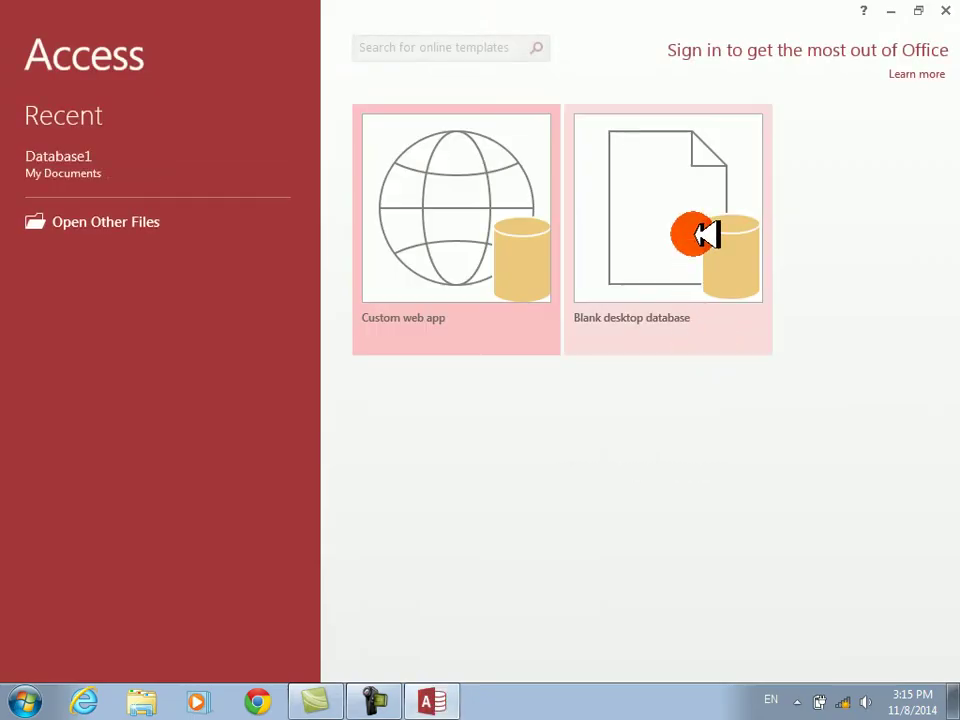
- Create a blank desktop database with the default name Database2 and discard Table1
{"action": "left_click", "coordinate": [703, 235]}
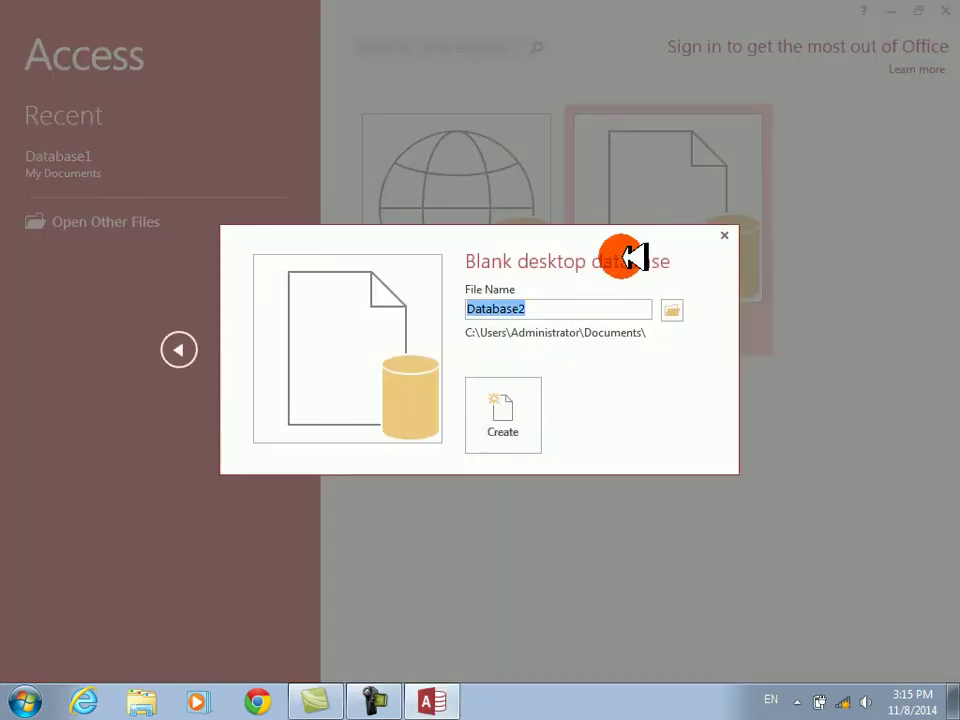
{"action": "key", "text": "Return"}
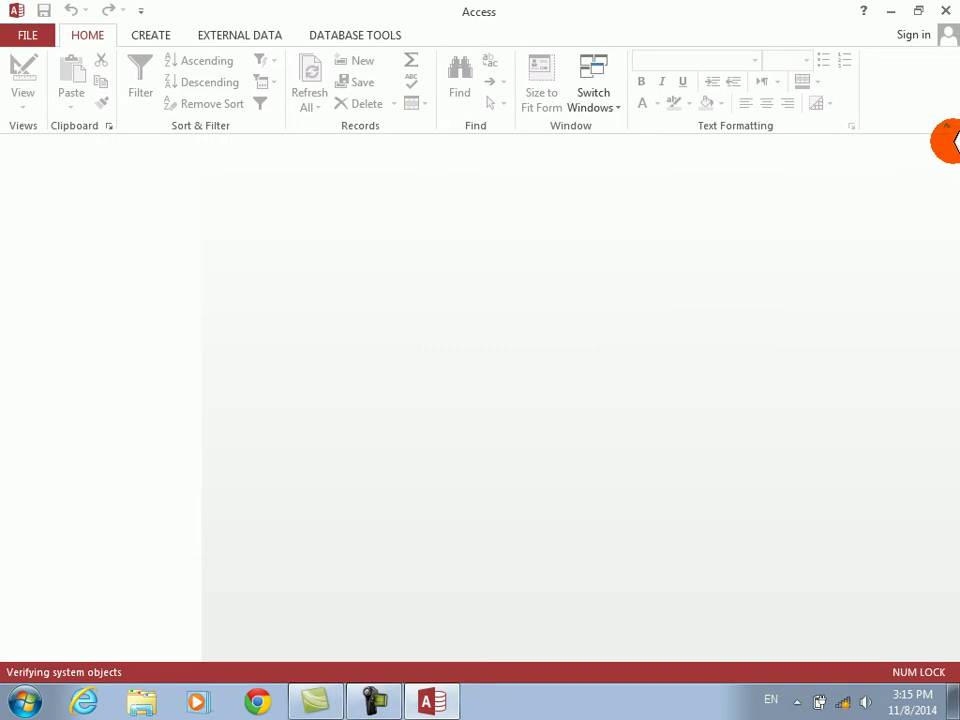
{"action": "left_click", "coordinate": [947, 143]}
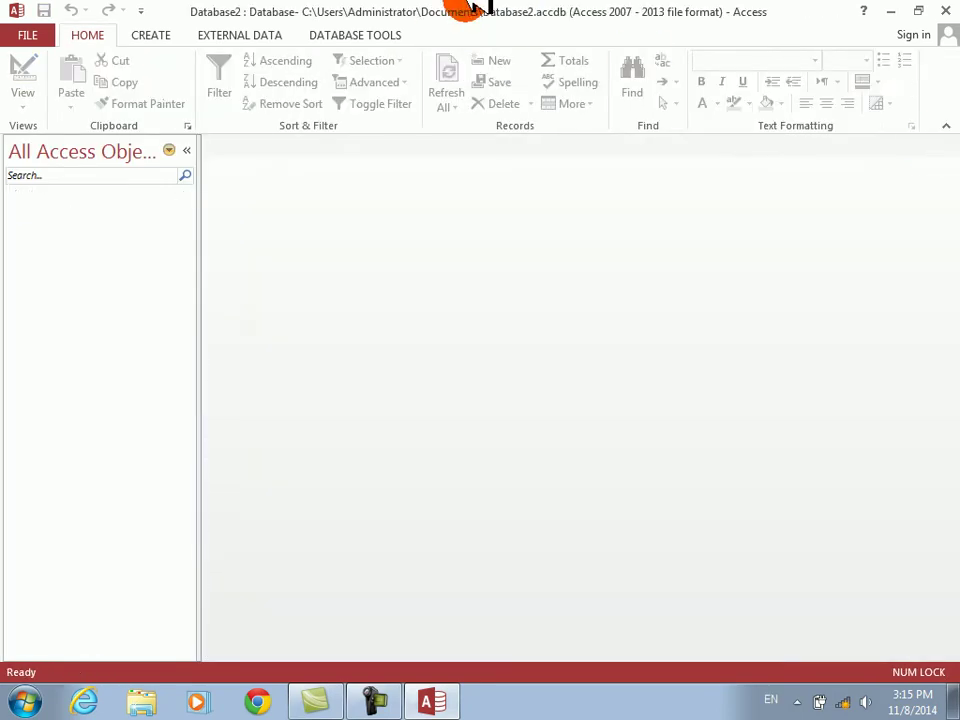
{"action": "left_click", "coordinate": [163, 35]}
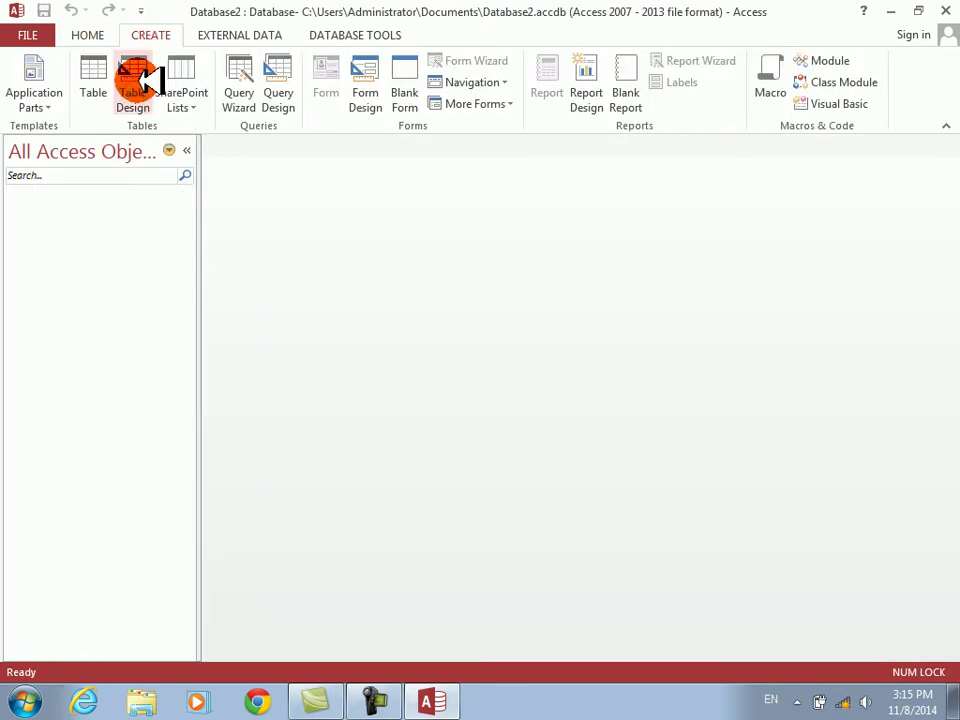
- Start a Table Design with fields ename, job (Short Text) and salary (Number)
{"action": "left_click", "coordinate": [140, 80]}
{"action": "type", "text": "ename"}
{"action": "key", "text": "Tab"}
{"action": "key", "text": "Tab"}
{"action": "key", "text": "Tab"}
{"action": "type", "text": "jo"}
{"action": "key", "text": "Tab"}
{"action": "key", "text": "shift+Tab"}
{"action": "type", "text": "job"}
{"action": "key", "text": "Tab"}
{"action": "key", "text": "Tab"}
{"action": "key", "text": "Tab"}
{"action": "type", "text": "salary"}
{"action": "key", "text": "Tab"}
{"action": "key", "text": "n"}
{"action": "key", "text": "Tab"}
- Add com and total as Number fields and paid as a Yes/No field
{"action": "key", "text": "Tab"}
{"action": "type", "text": "com"}
{"action": "key", "text": "Tab"}
{"action": "key", "text": "n"}
{"action": "key", "text": "Tab"}
{"action": "key", "text": "Tab"}
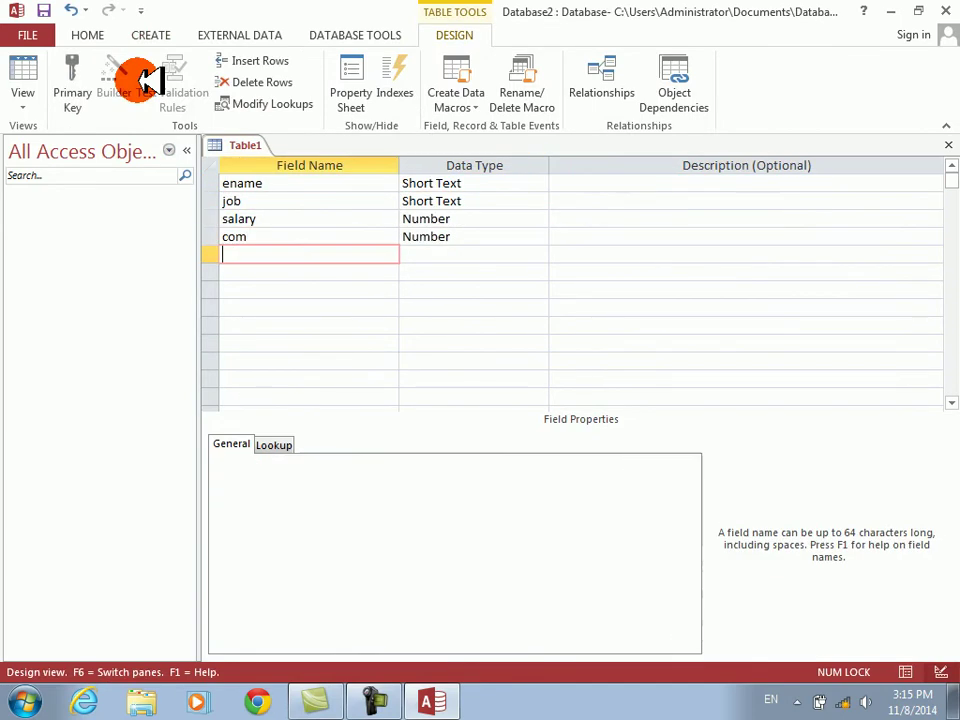
{"action": "type", "text": "total"}
{"action": "key", "text": "Tab"}
{"action": "key", "text": "n"}
{"action": "key", "text": "Tab"}
{"action": "key", "text": "Tab"}
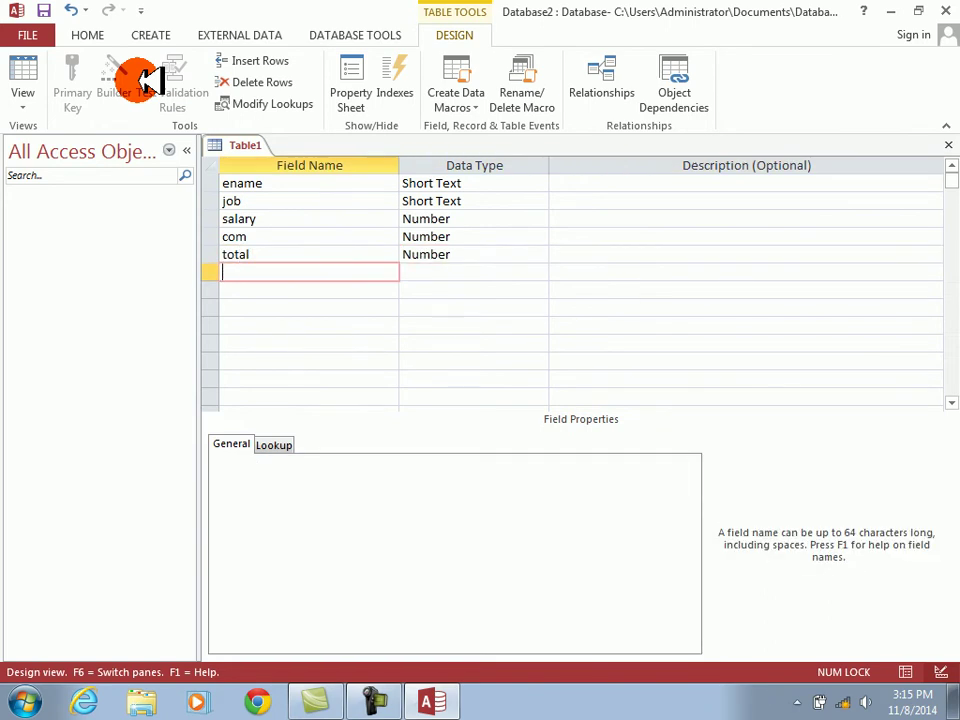
{"action": "key", "text": "Tab"}
{"action": "key", "text": "y"}
{"action": "key", "text": "Tab"}
{"action": "key", "text": "Tab"}
- Save the table as emp without a primary key and close its design view
{"action": "key", "text": "ctrl+s"}
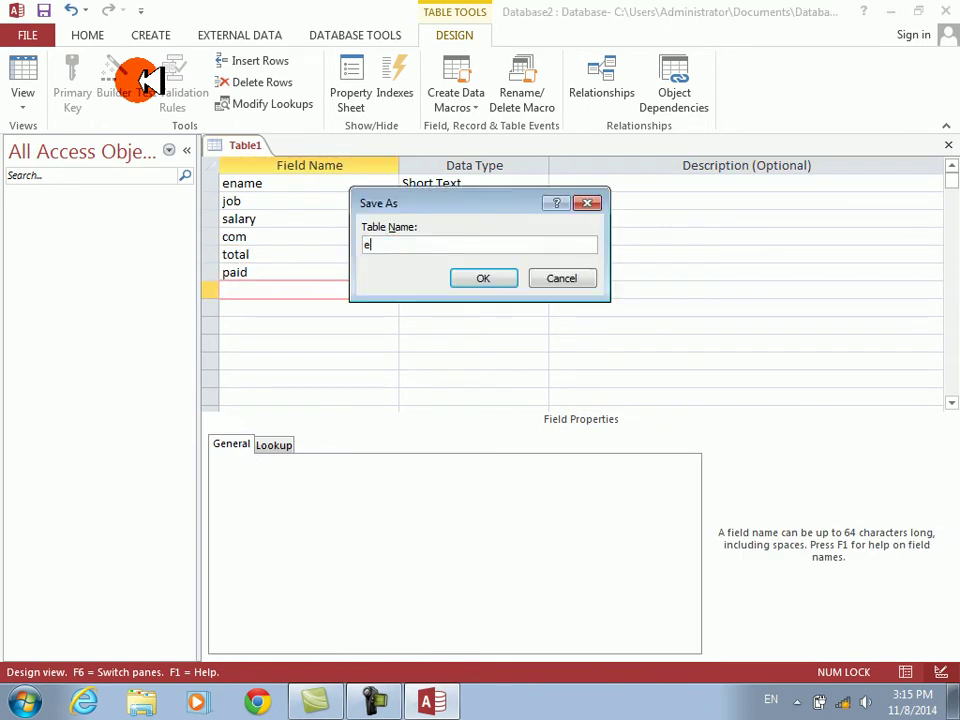
{"action": "type", "text": "emp\\"}
{"action": "key", "text": "Return"}
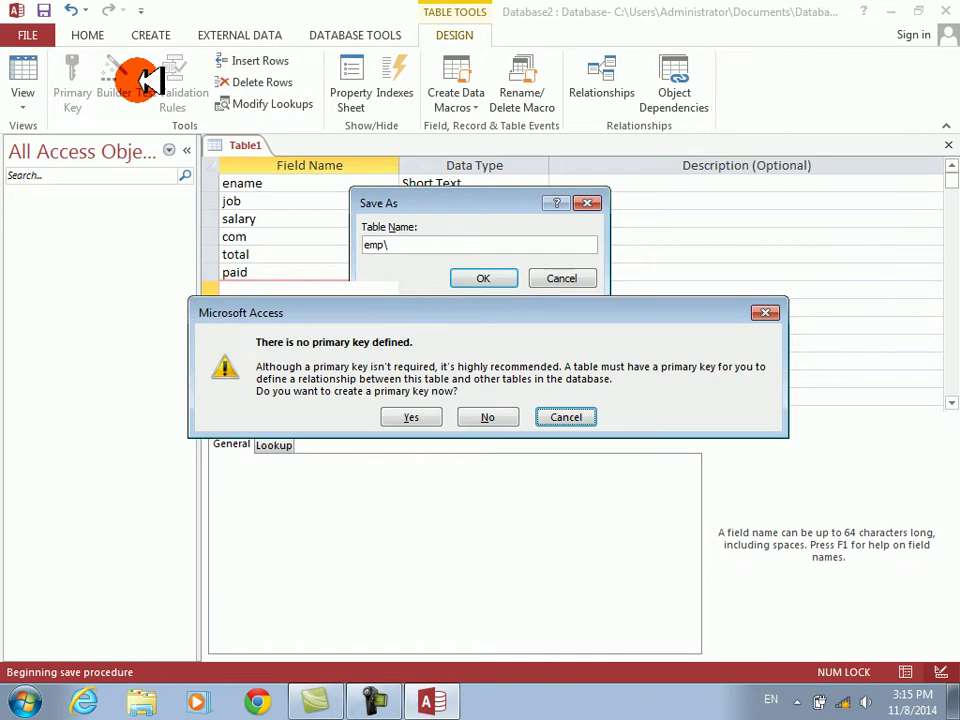
{"action": "key", "text": "Escape"}
{"action": "key", "text": "ctrl+s"}
{"action": "type", "text": "emp\\"}
{"action": "key", "text": "Return"}
{"action": "key", "text": "Return"}
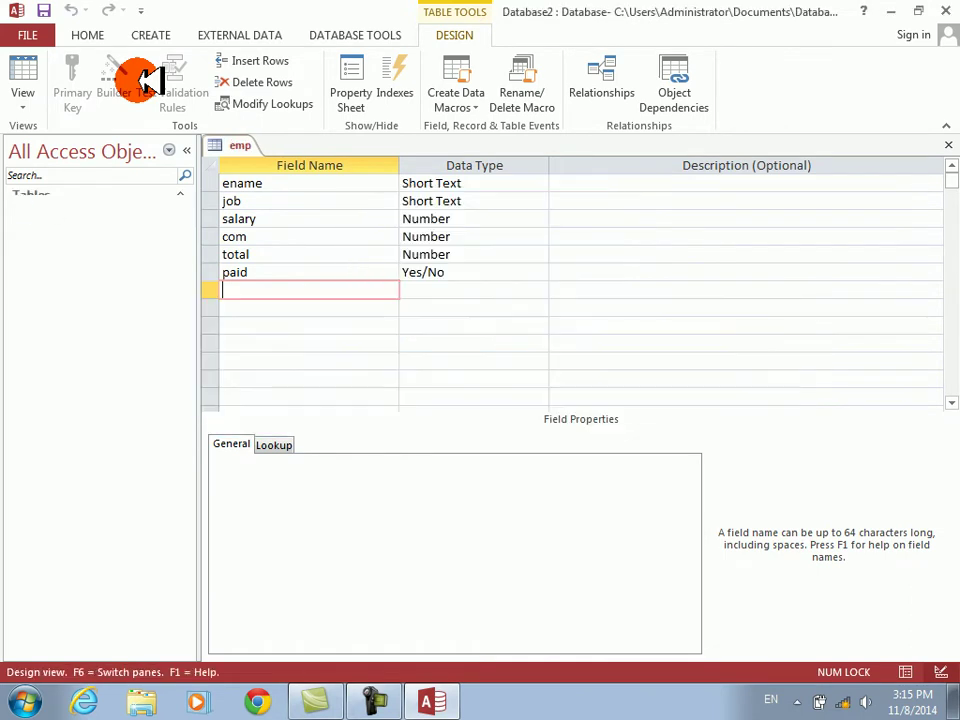
{"action": "key", "text": "ctrl+w"}
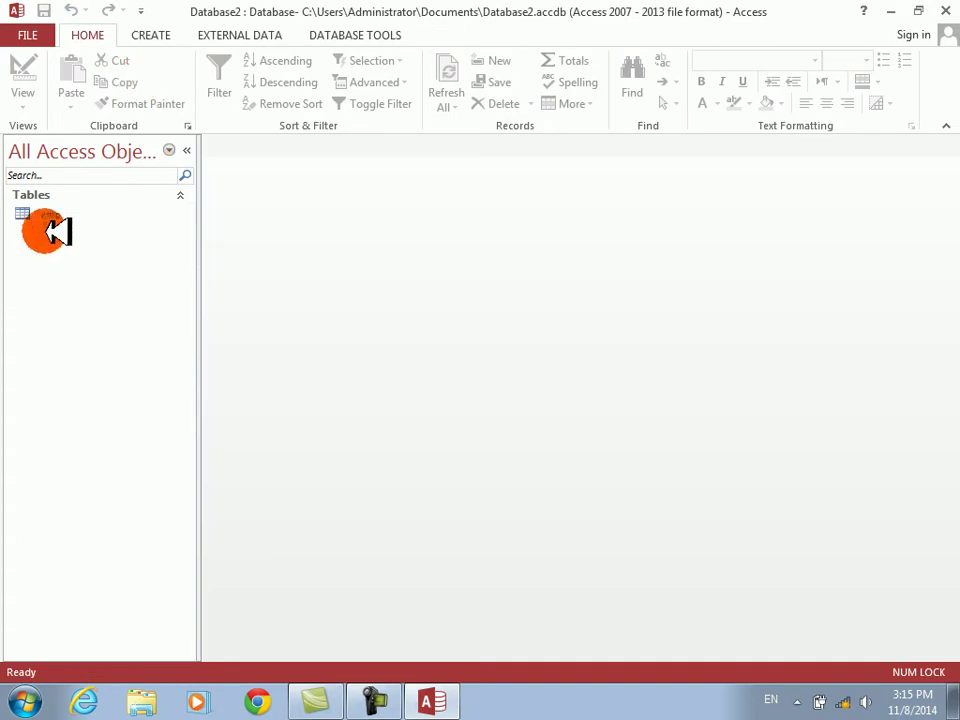
- Create a Multiple Items form from the emp table
{"action": "left_click", "coordinate": [47, 214]}
{"action": "left_click", "coordinate": [158, 35]}
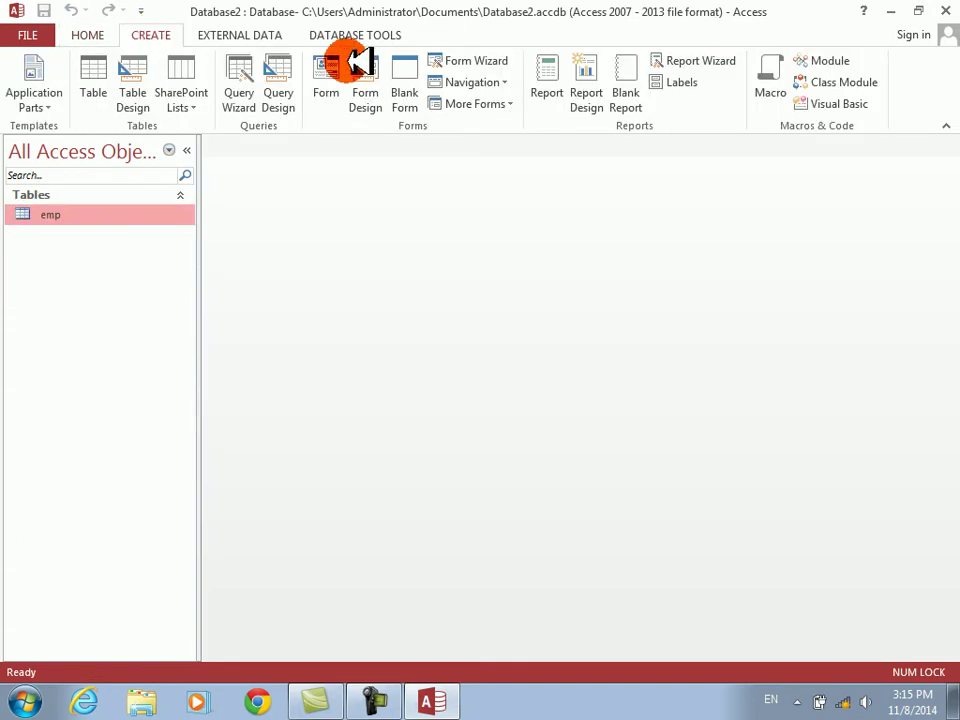
{"action": "left_click", "coordinate": [518, 103]}
{"action": "left_click", "coordinate": [484, 136]}
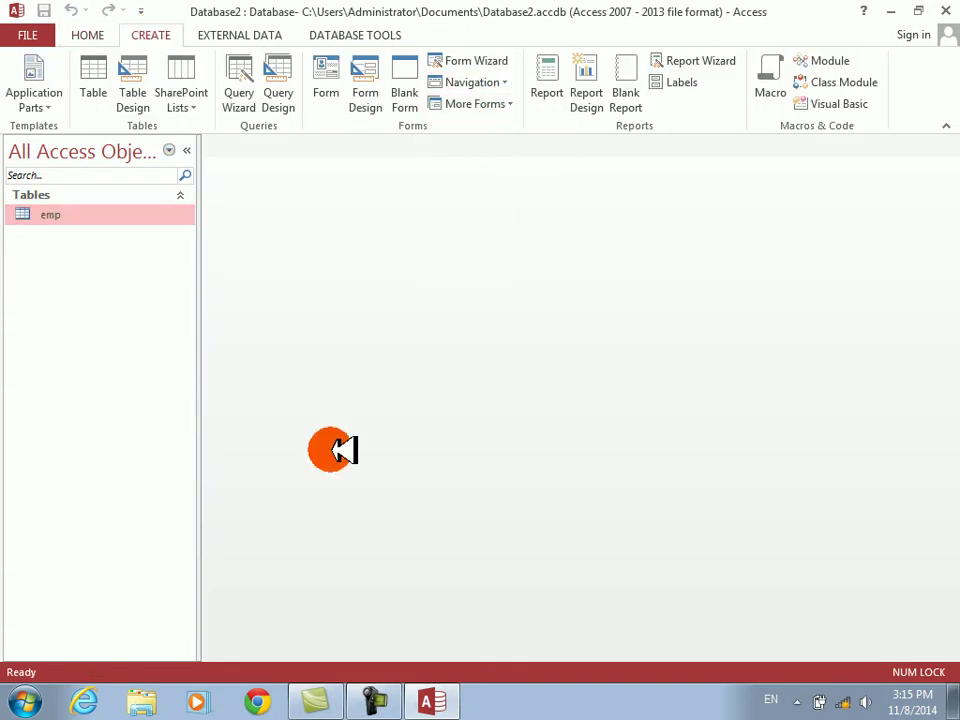
- In Design View, narrow the ename, job and salary text boxes and shrink the Detail section
{"action": "right_click", "coordinate": [394, 282]}
{"action": "left_click", "coordinate": [440, 338]}
{"action": "left_click", "coordinate": [343, 298]}
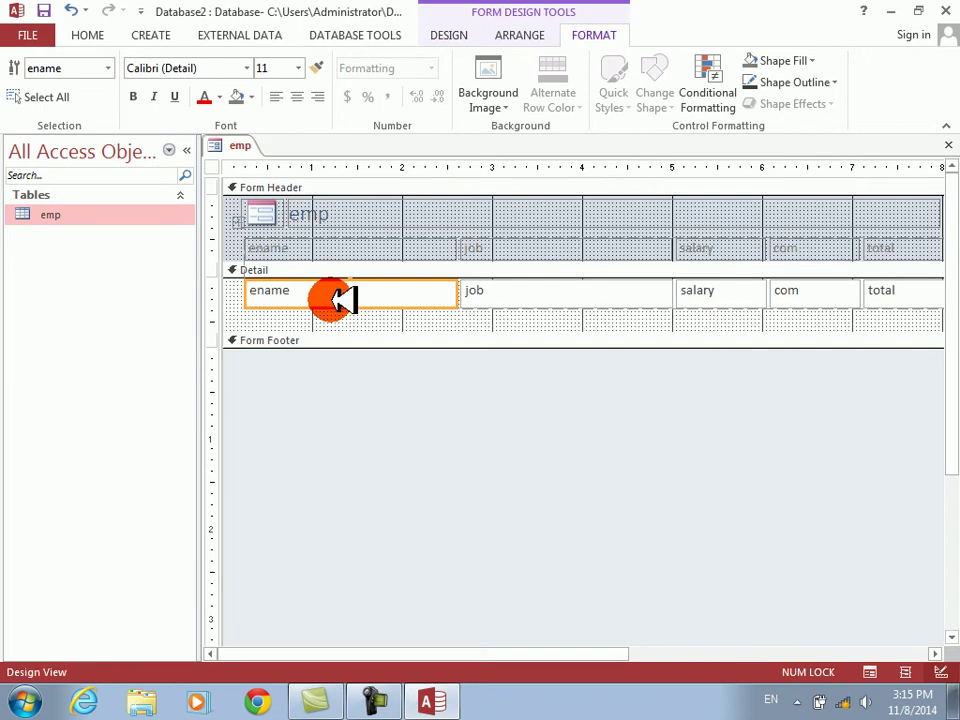
{"action": "left_click", "coordinate": [343, 298]}
{"action": "key", "text": "shift+Left"}
{"action": "key", "text": "shift+Left"}
{"action": "key", "text": "shift+Left"}
{"action": "key", "text": "shift+Left"}
{"action": "key", "text": "shift+Left"}
{"action": "key", "text": "shift+Left"}
{"action": "key", "text": "shift+Left"}
{"action": "key", "text": "shift+Left"}
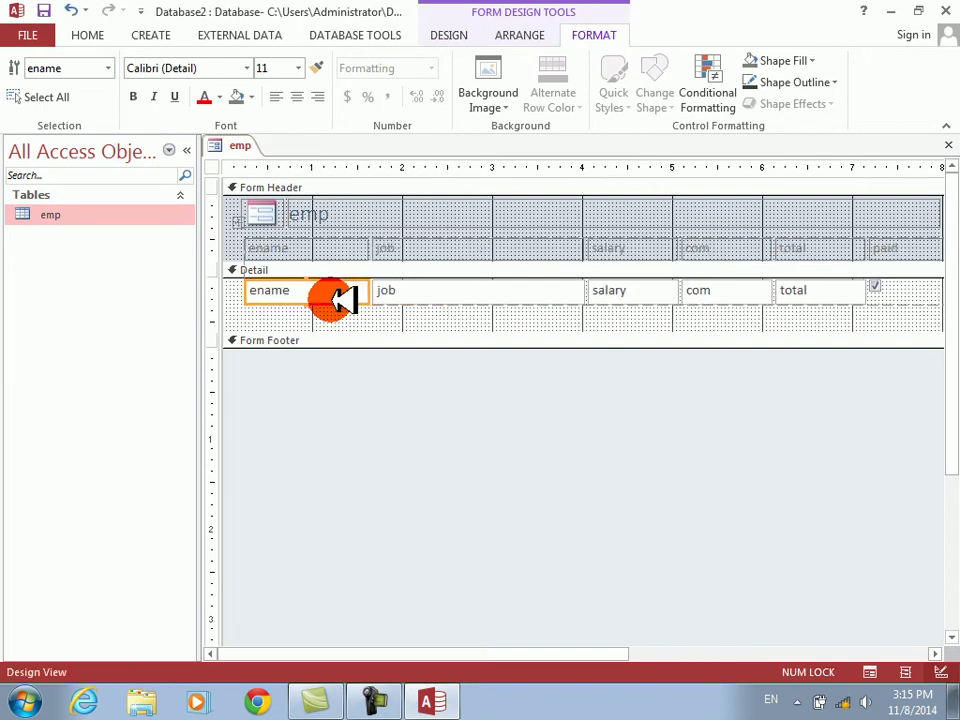
{"action": "left_click", "coordinate": [343, 298]}
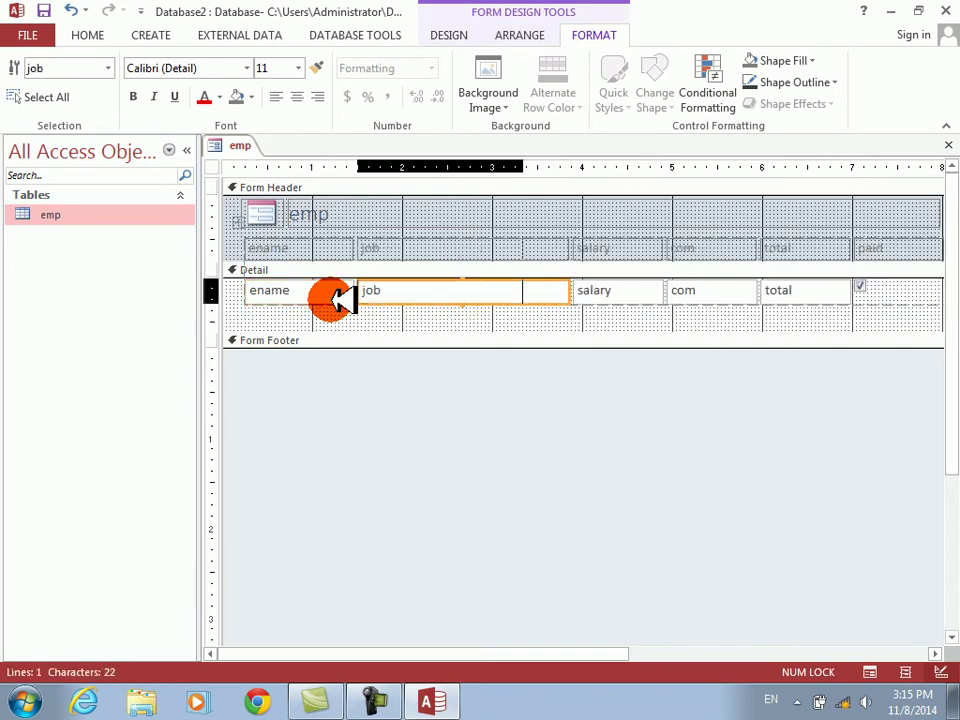
{"action": "key", "text": "shift+Left"}
{"action": "key", "text": "shift+Left"}
{"action": "key", "text": "shift+Left"}
{"action": "key", "text": "shift+Left"}
{"action": "key", "text": "shift+Left"}
{"action": "key", "text": "shift+Left"}
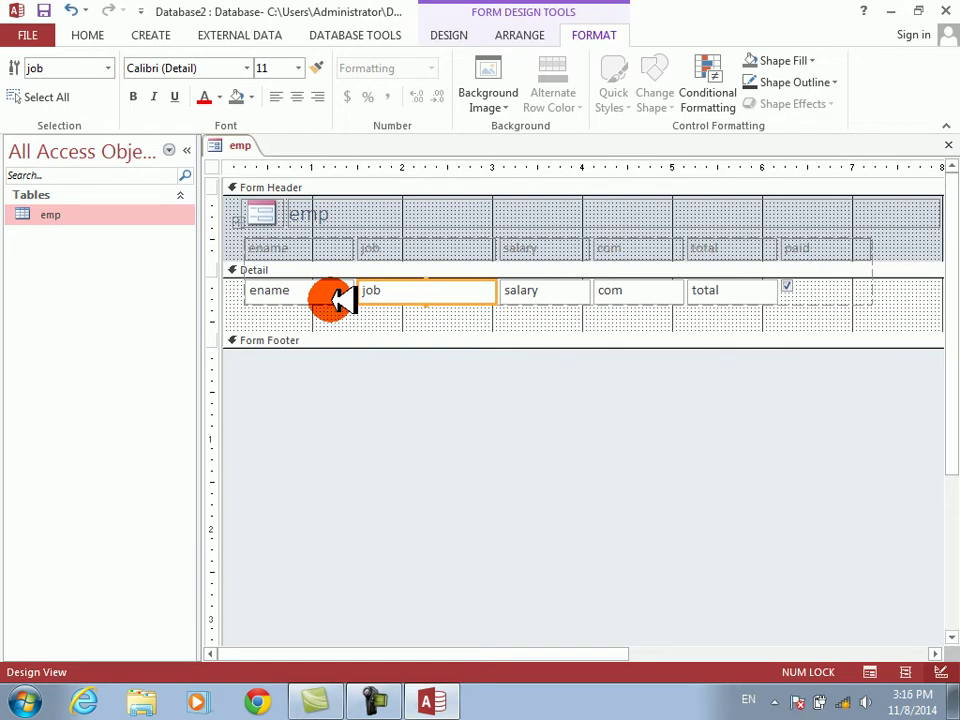
{"action": "key", "text": "shift+Left"}
{"action": "key", "text": "Tab"}
{"action": "key", "text": "shift+Left"}
{"action": "key", "text": "Tab"}
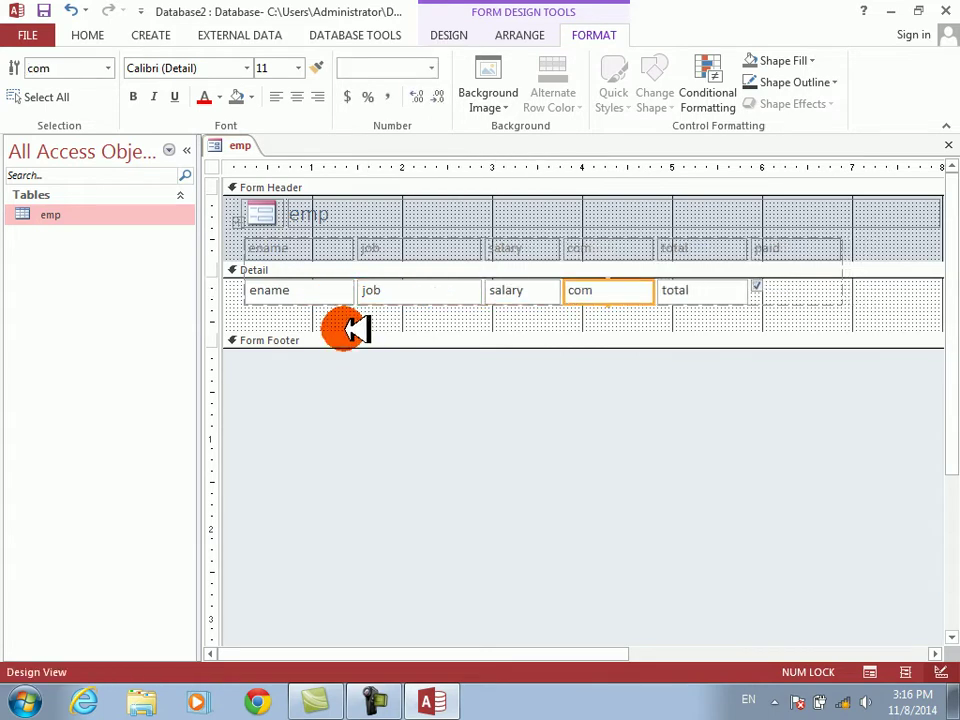
{"action": "left_click_drag", "start_coordinate": [347, 329], "coordinate": [350, 292]}
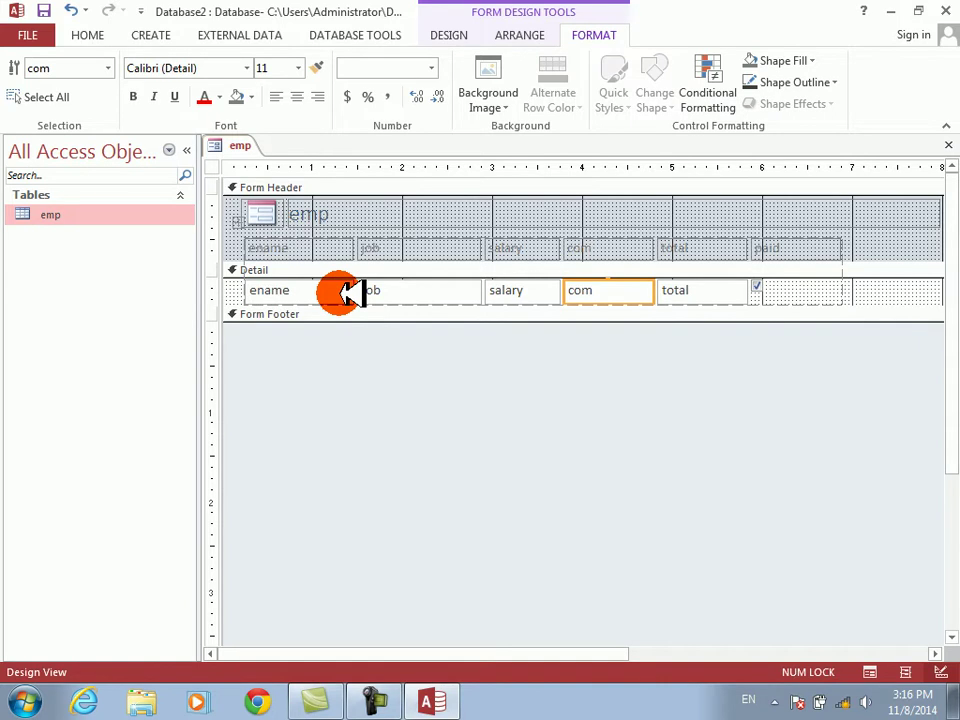
- Save the form as emp and display it in Form View
{"action": "key", "text": "ctrl+s"}
{"action": "key", "text": "Return"}
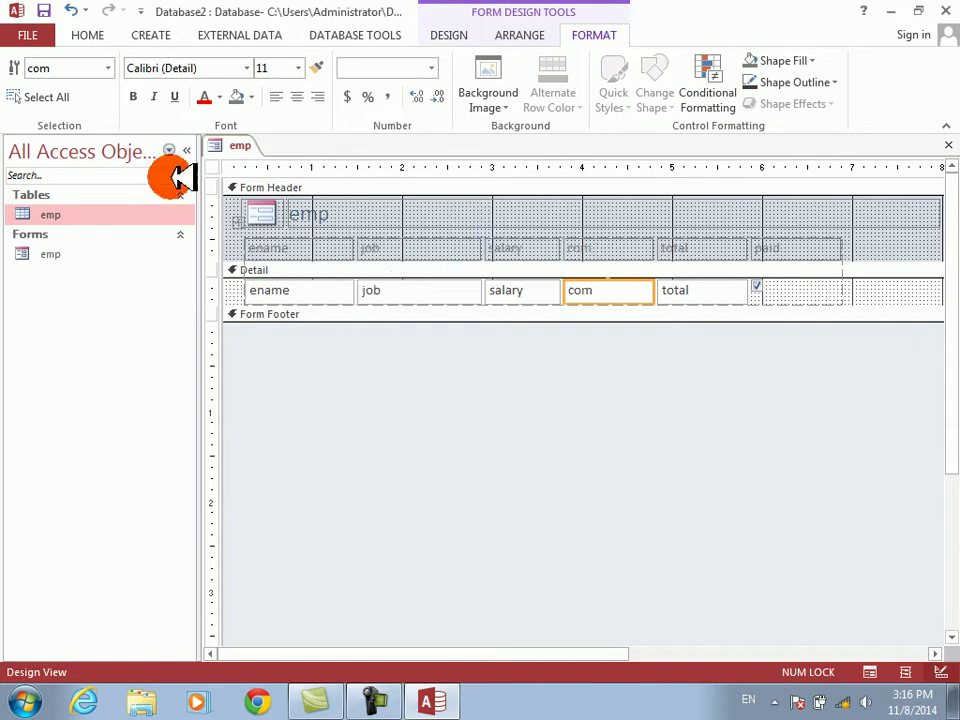
{"action": "left_click", "coordinate": [448, 35]}
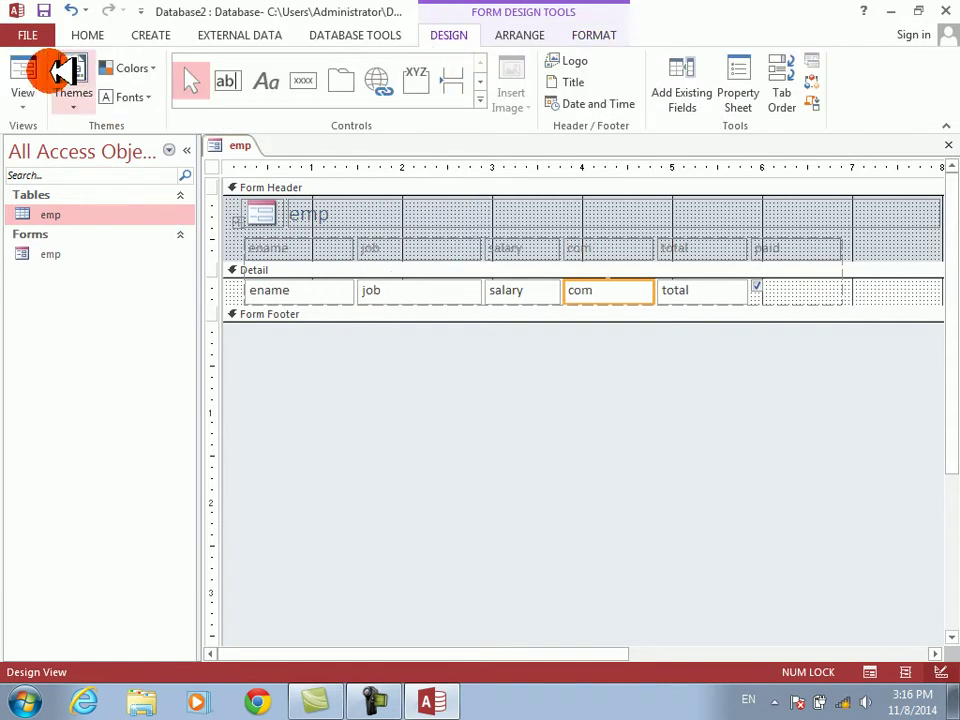
{"action": "left_click", "coordinate": [27, 72]}
{"action": "right_click", "coordinate": [606, 332]}
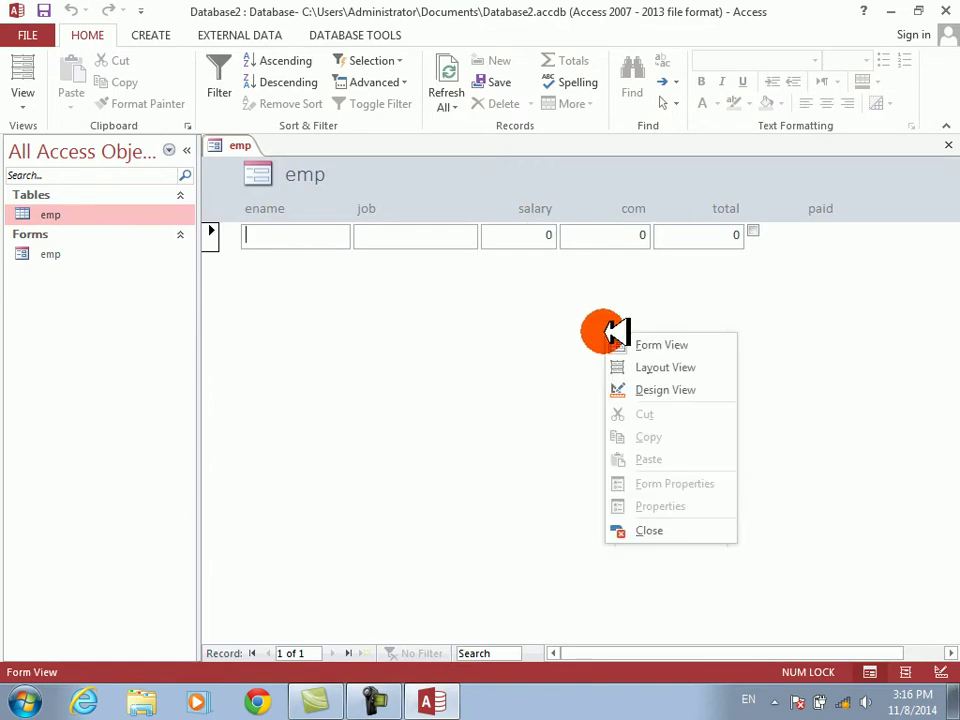
- Return to design view and open the Property Sheet for the paid check box
{"action": "left_click", "coordinate": [650, 389]}
{"action": "left_click", "coordinate": [762, 288]}
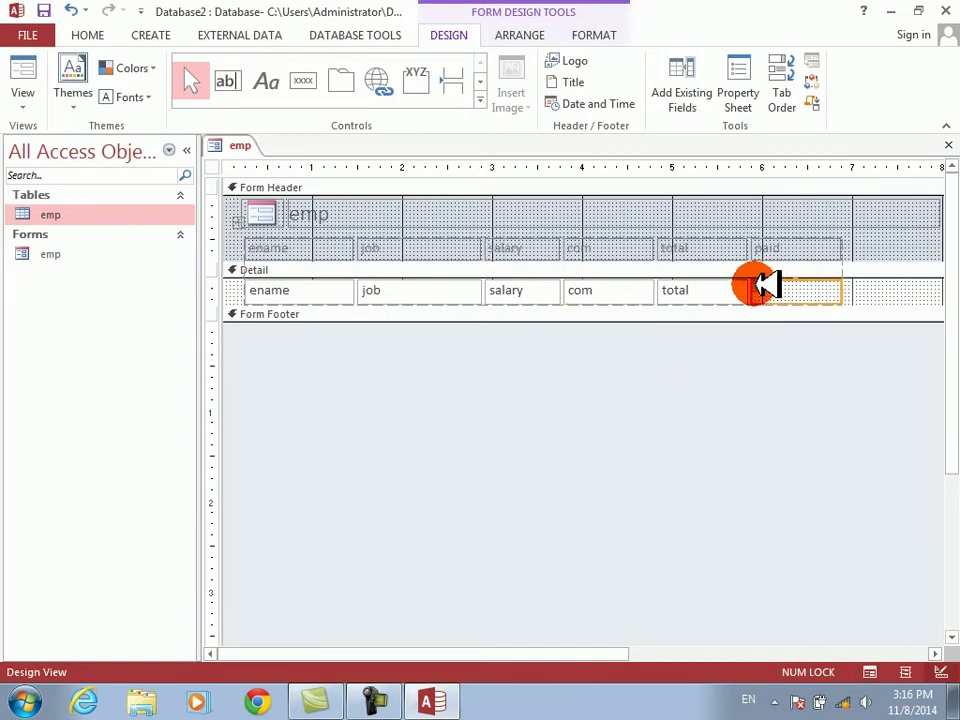
{"action": "right_click", "coordinate": [762, 288]}
{"action": "left_click", "coordinate": [797, 671]}
- Set the paid check box's On Click event to [Event Procedure] and open its code
{"action": "left_click", "coordinate": [812, 228]}
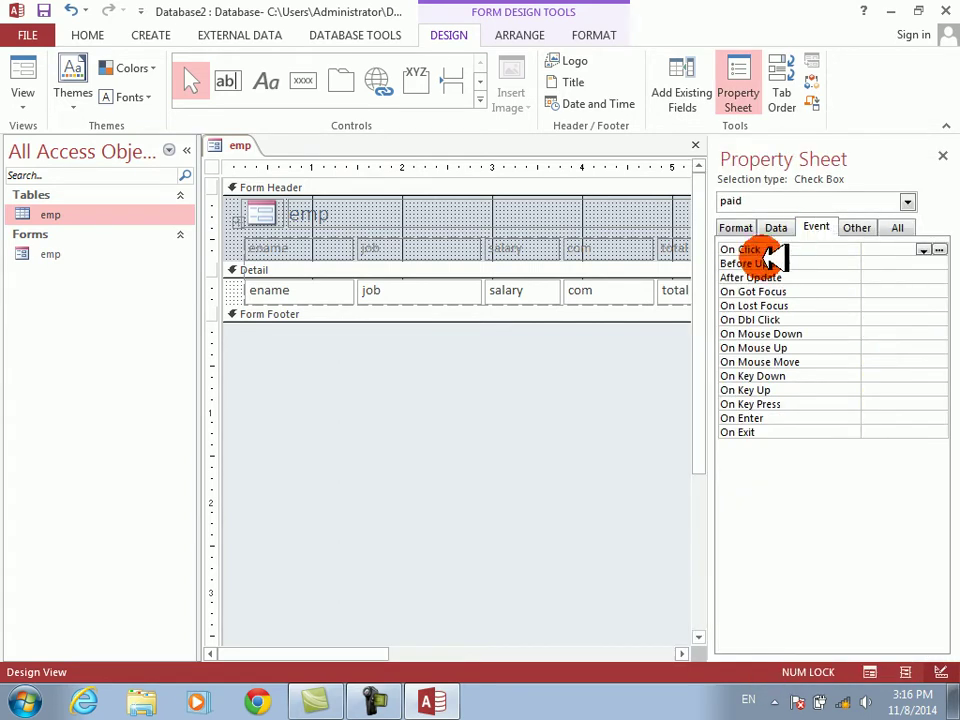
{"action": "left_click_drag", "start_coordinate": [725, 278], "coordinate": [621, 274]}
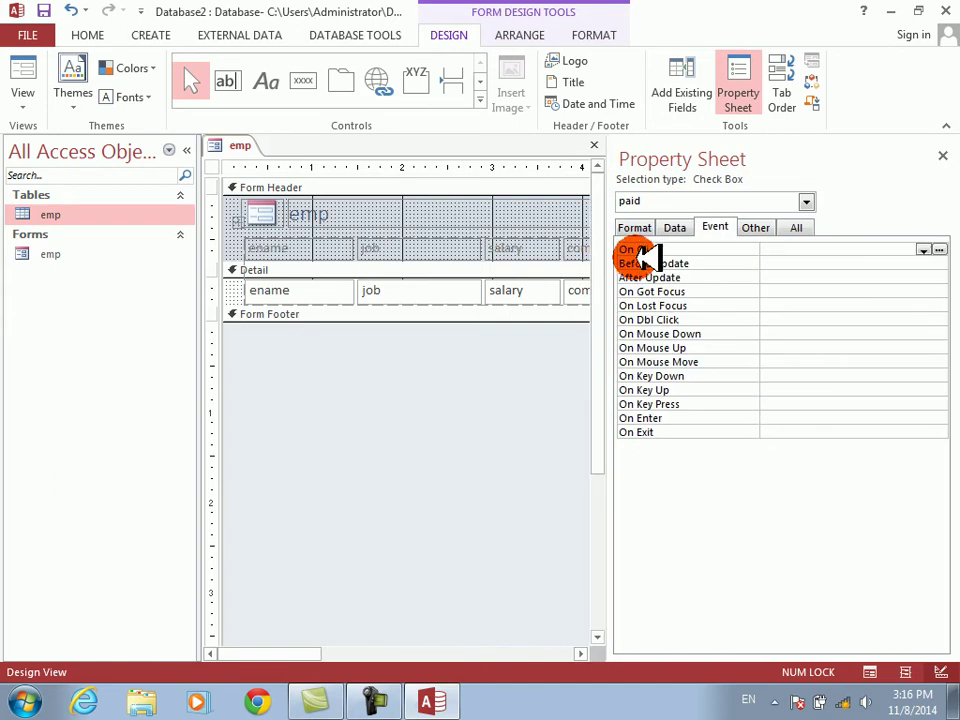
{"action": "left_click", "coordinate": [645, 250]}
{"action": "double_click", "coordinate": [825, 250]}
{"action": "left_click", "coordinate": [940, 249]}
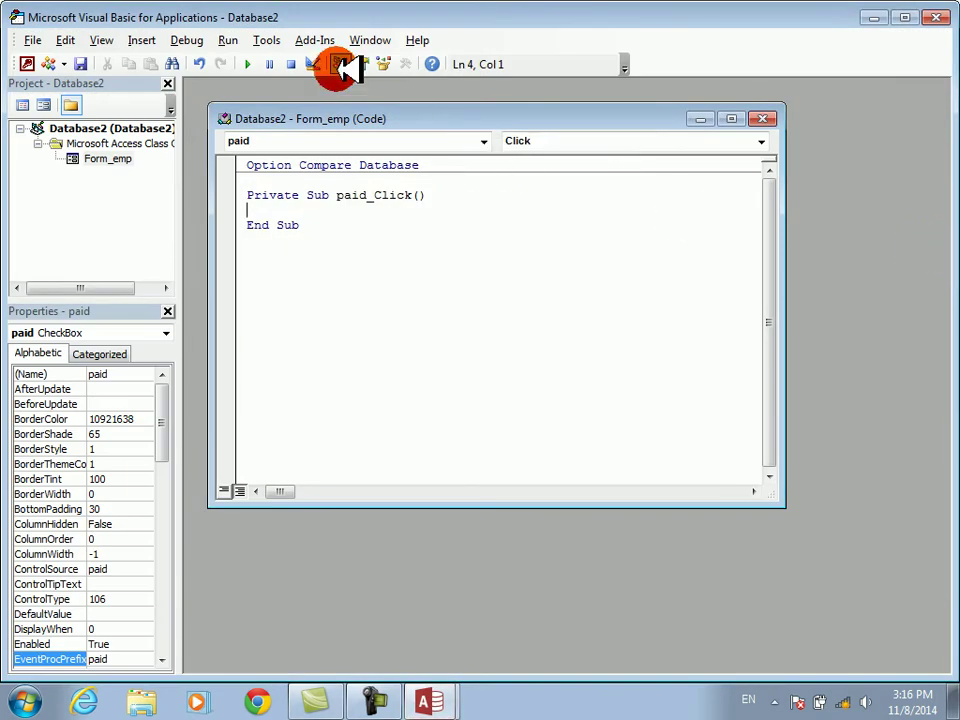
- Set the Editor Format code font size to 18 and close the Project and Properties panes
{"action": "left_click", "coordinate": [272, 40]}
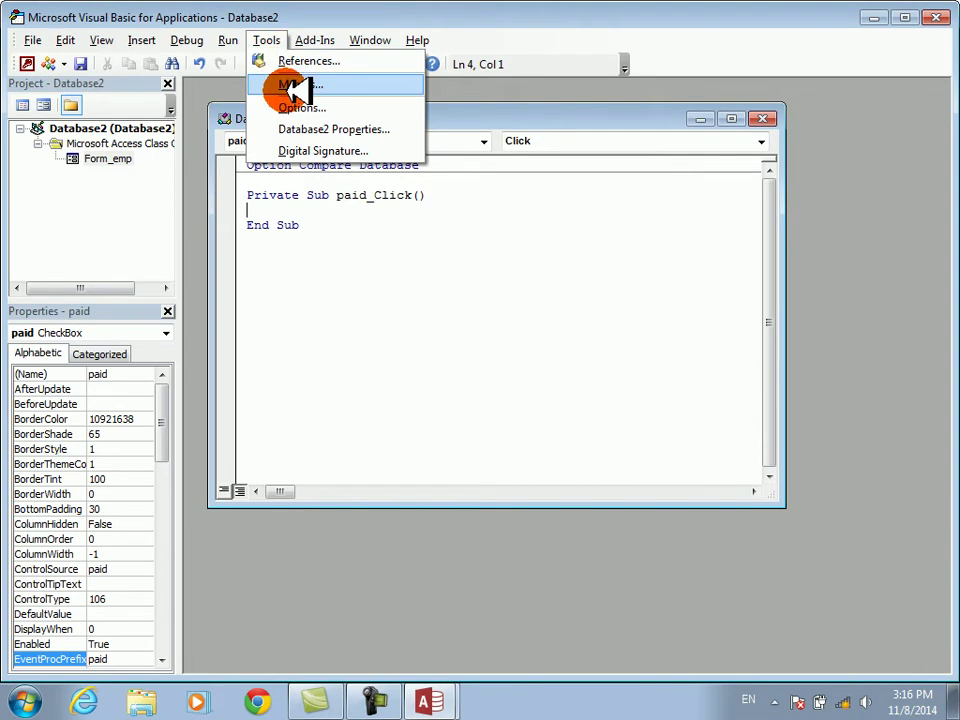
{"action": "left_click", "coordinate": [298, 104]}
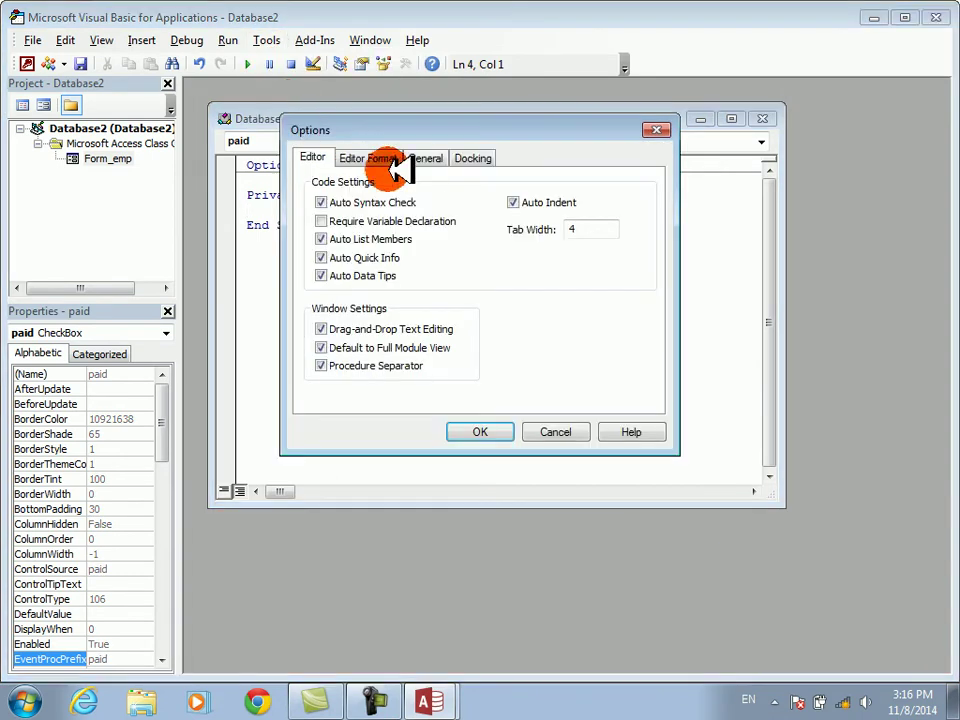
{"action": "left_click", "coordinate": [432, 160]}
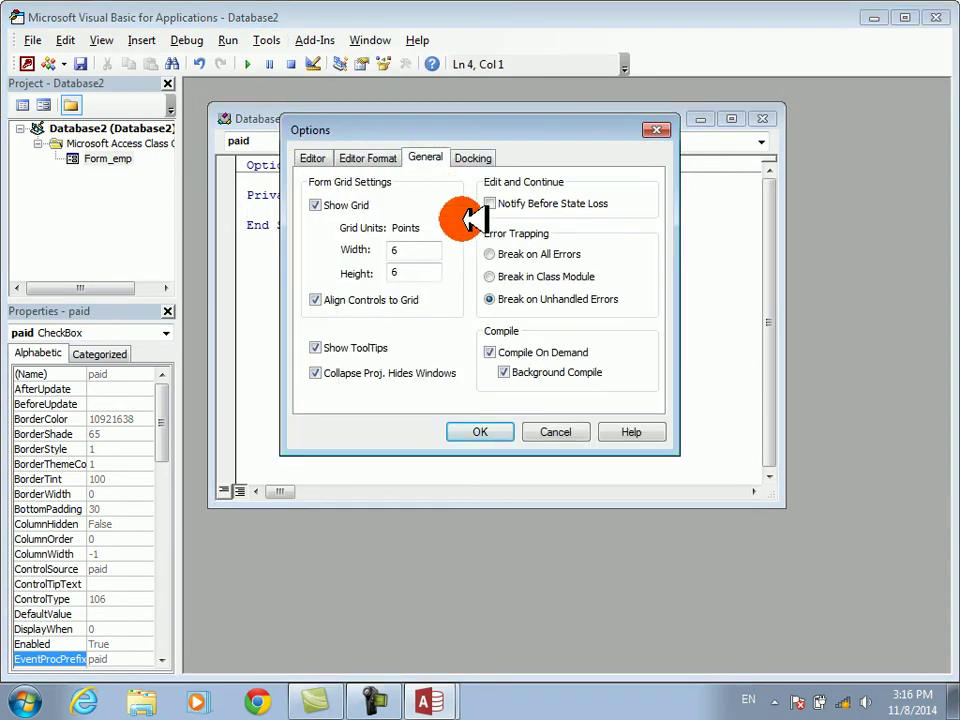
{"action": "left_click", "coordinate": [372, 157]}
{"action": "left_click", "coordinate": [571, 246]}
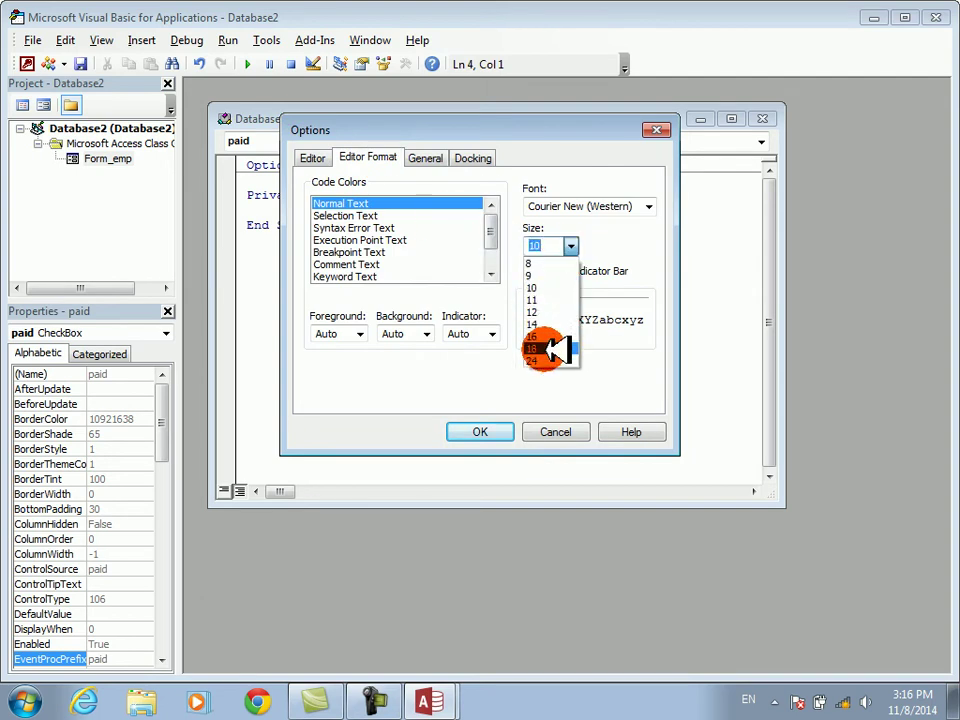
{"action": "left_click", "coordinate": [556, 348]}
{"action": "left_click", "coordinate": [482, 431]}
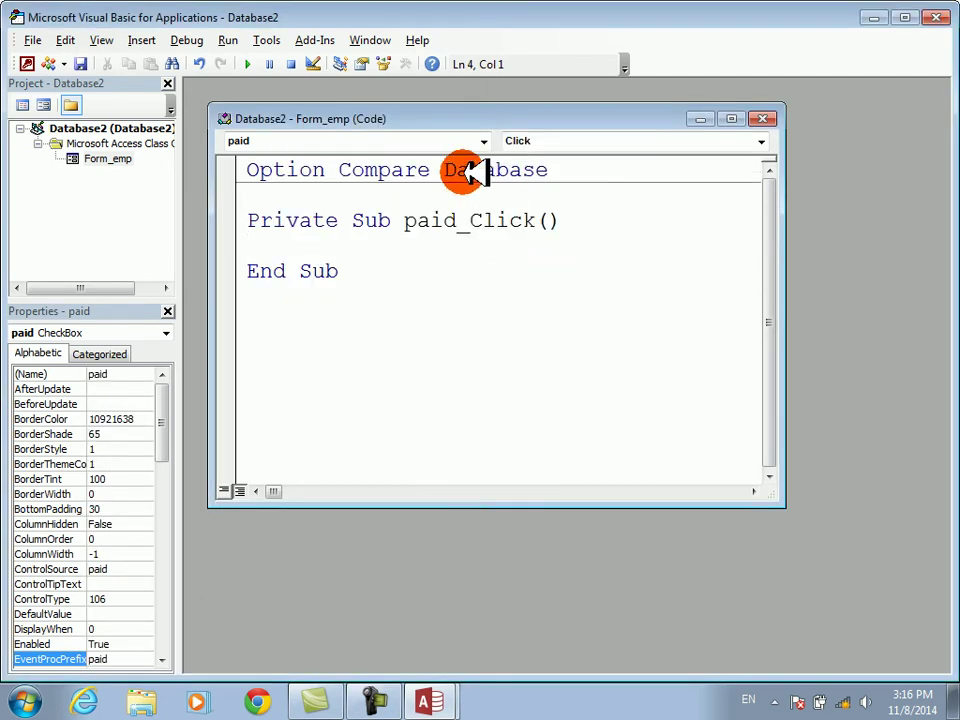
{"action": "left_click", "coordinate": [168, 83]}
{"action": "left_click", "coordinate": [168, 83]}
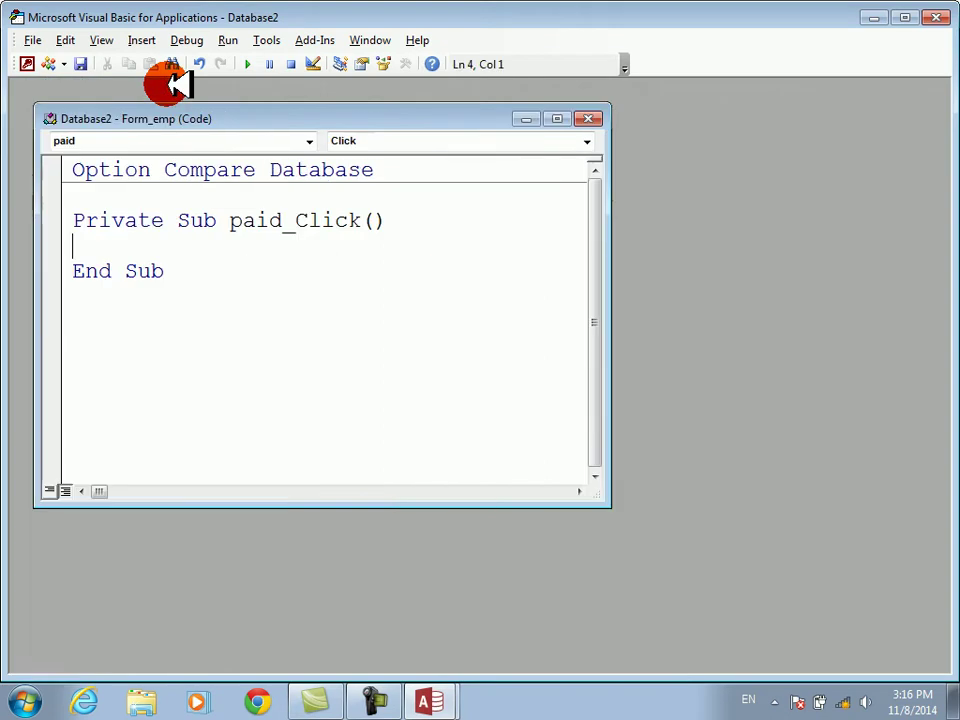
- Maximize the code window and write Me.paid = True inside paid_Click
{"action": "double_click", "coordinate": [362, 117]}
{"action": "type", "text": "check"}
{"action": "key", "text": "BackSpace"}
{"action": "key", "text": "BackSpace"}
{"action": "key", "text": "BackSpace"}
{"action": "key", "text": "BackSpace"}
{"action": "key", "text": "BackSpace"}
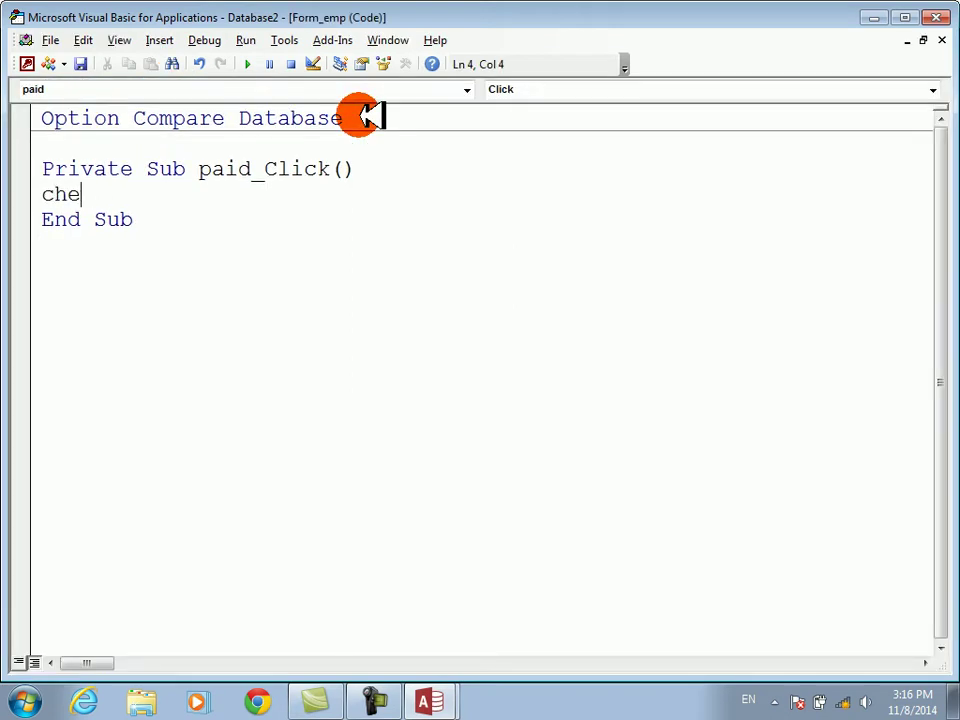
{"action": "type", "text": "me.ch"}
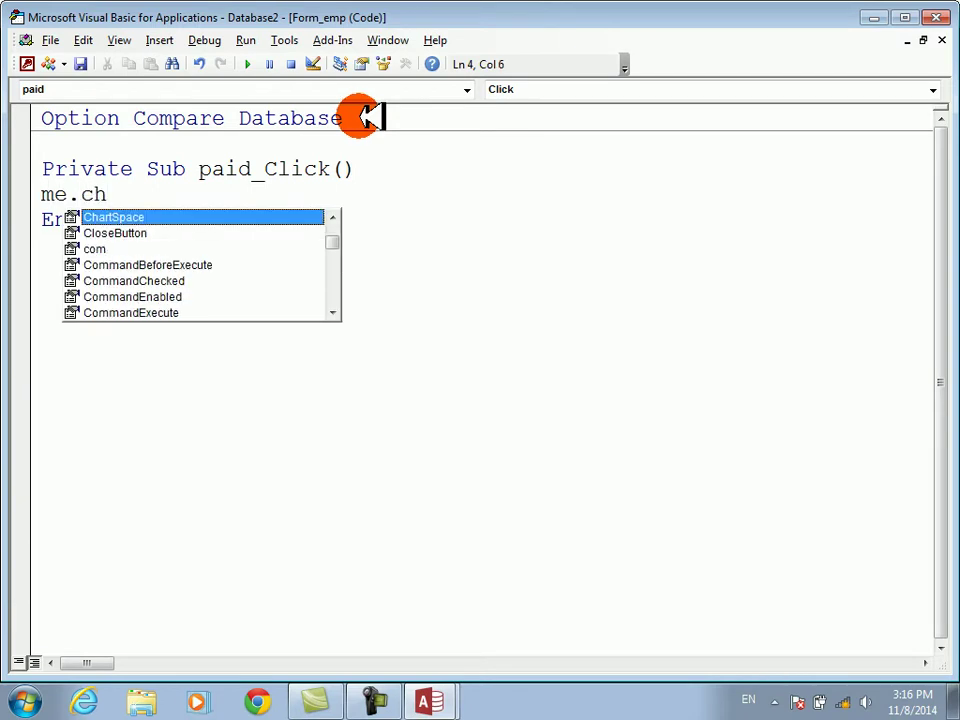
{"action": "type", "text": "ec"}
{"action": "key", "text": "BackSpace"}
{"action": "key", "text": "BackSpace"}
{"action": "key", "text": "BackSpace"}
{"action": "key", "text": "BackSpace"}
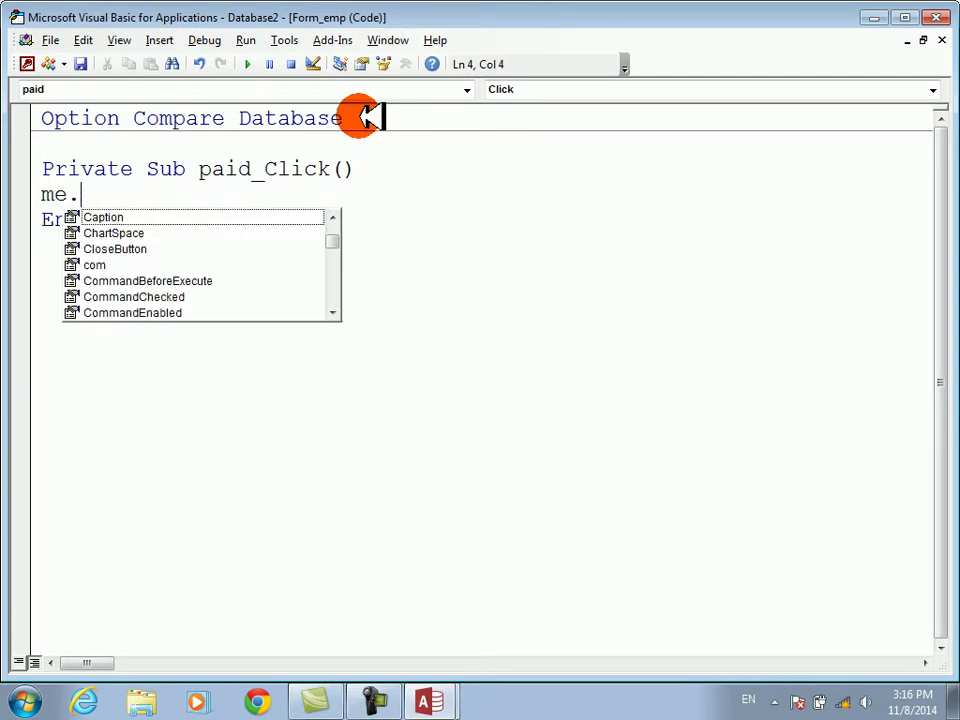
{"action": "type", "text": "pad"}
{"action": "key", "text": "BackSpace"}
{"action": "key", "text": "BackSpace"}
{"action": "key", "text": "BackSpace"}
{"action": "key", "text": "BackSpace"}
{"action": "key", "text": "BackSpace"}
{"action": "key", "text": "BackSpace"}
{"action": "type", "text": "me"}
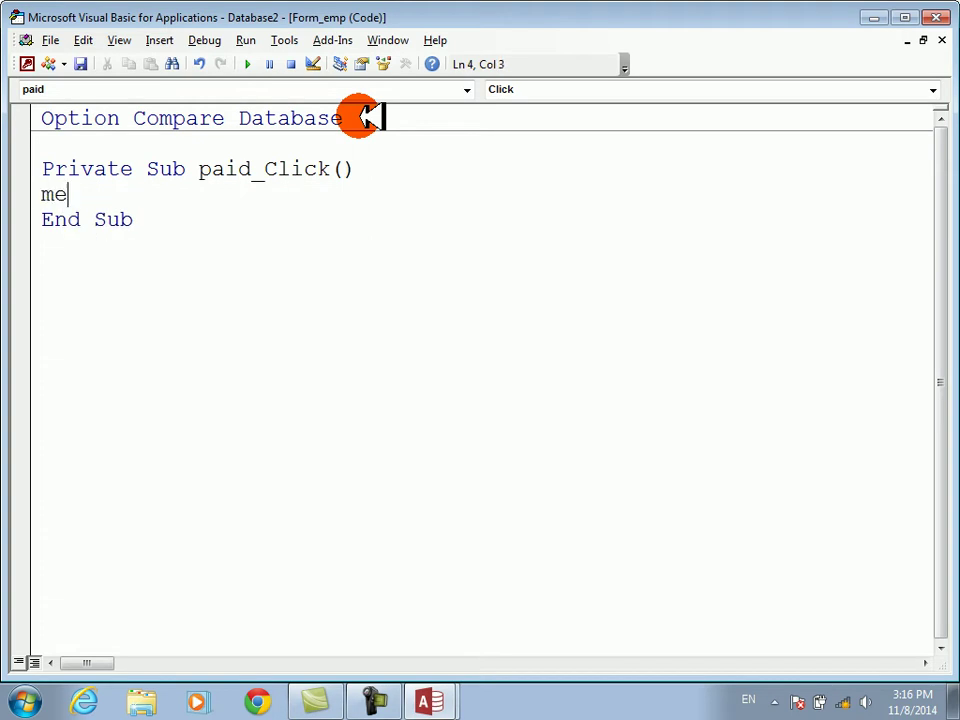
{"action": "type", "text": ".paid."}
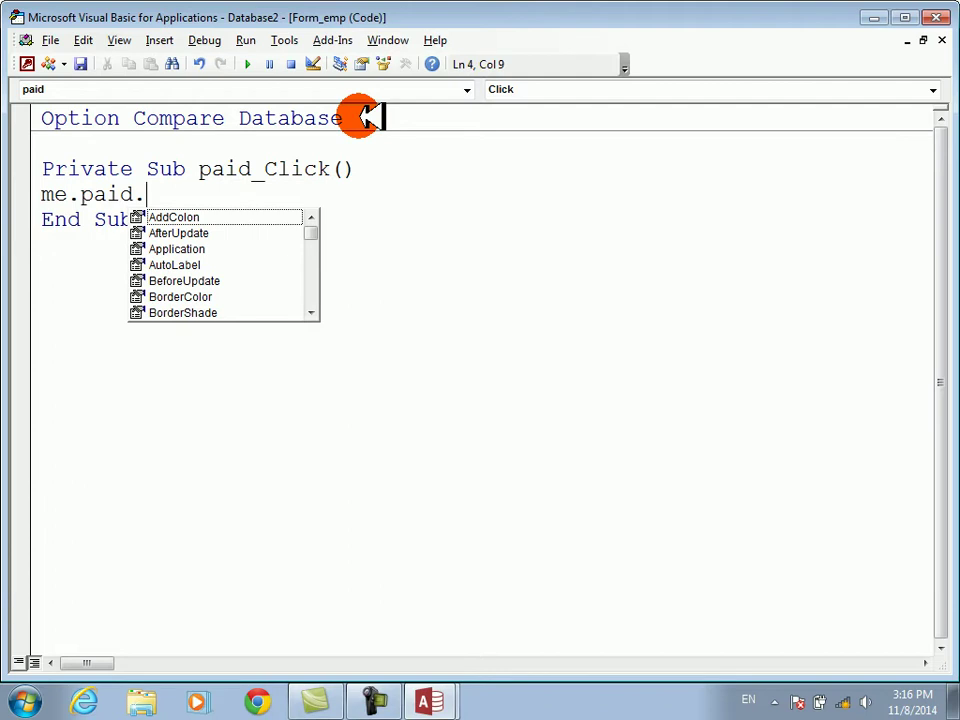
{"action": "key", "text": "BackSpace"}
{"action": "type", "text": "="}
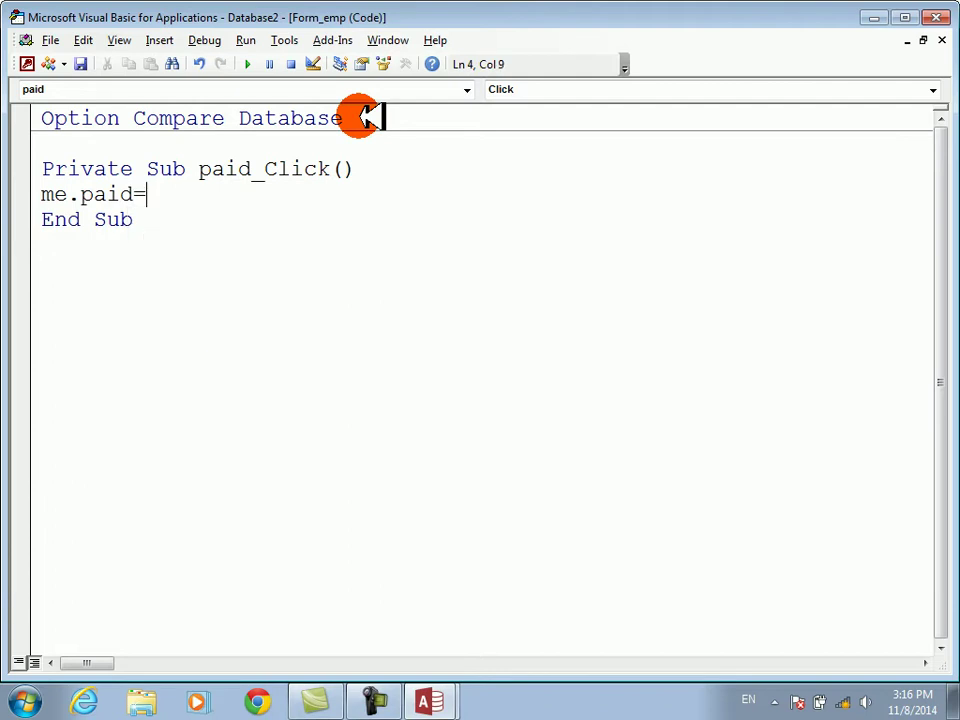
{"action": "type", "text": "true"}
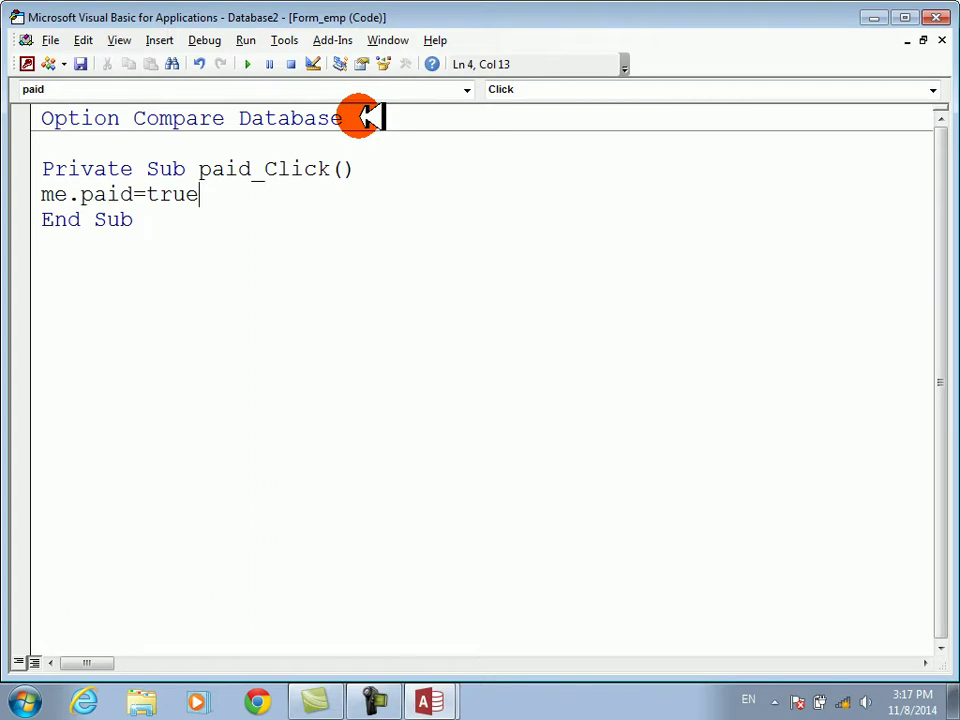
{"action": "key", "text": "Return"}
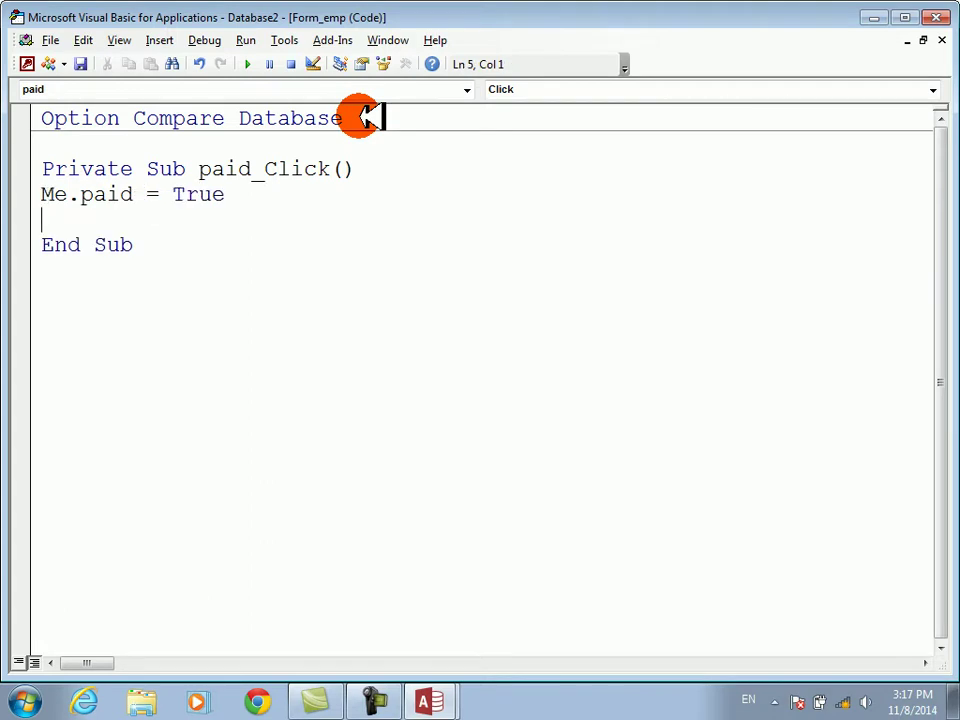
- Add the line Me.paid.Locked = False and return to Access
{"action": "type", "text": "me.pa"}
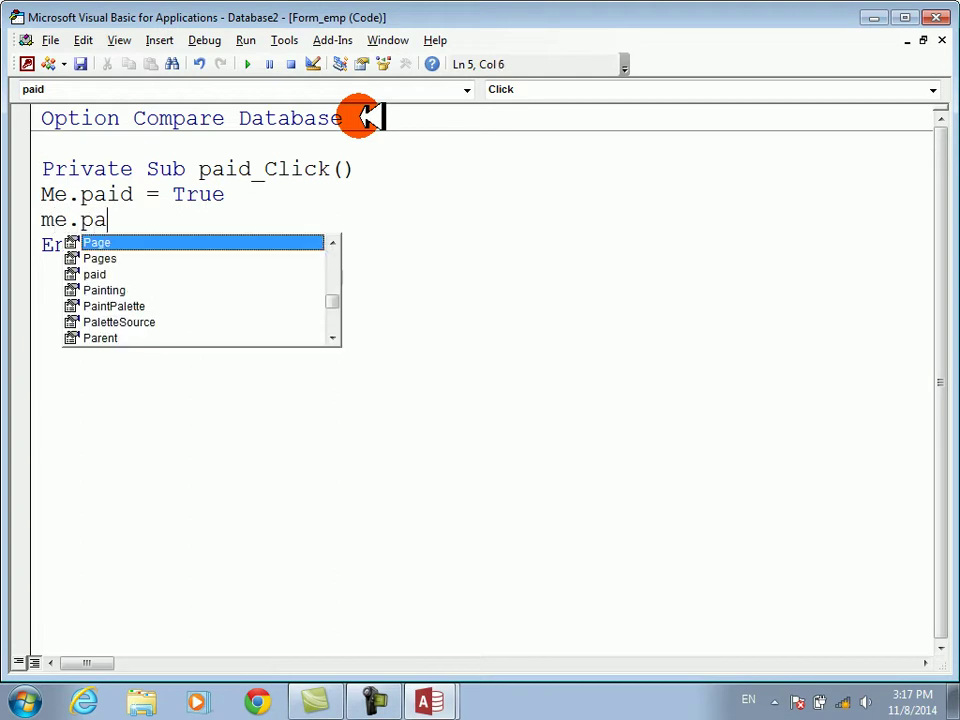
{"action": "type", "text": "id."}
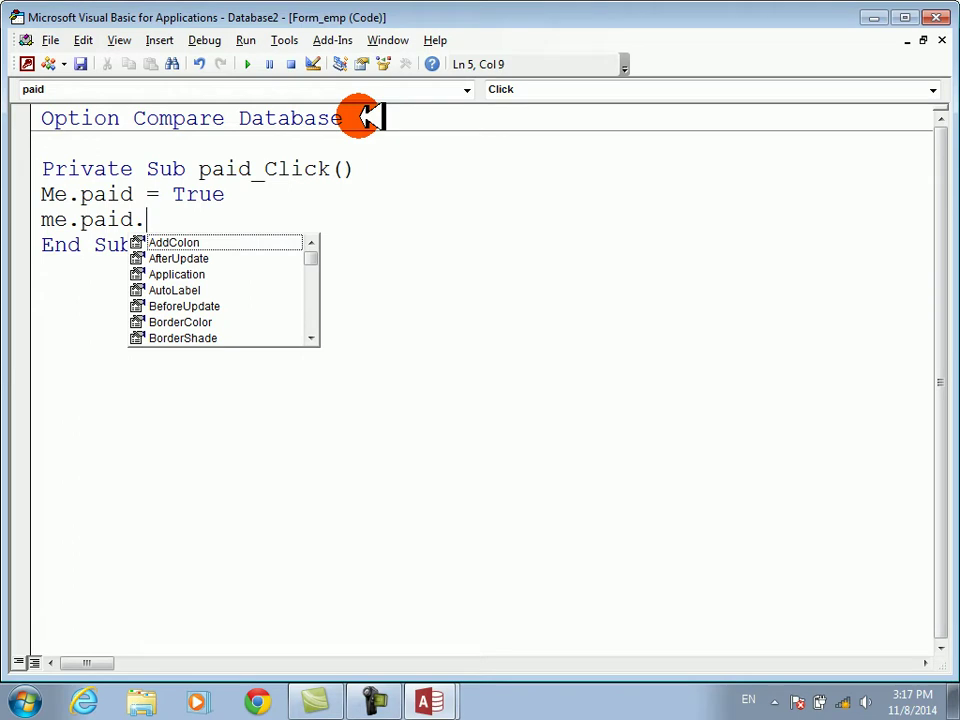
{"action": "type", "text": "loc"}
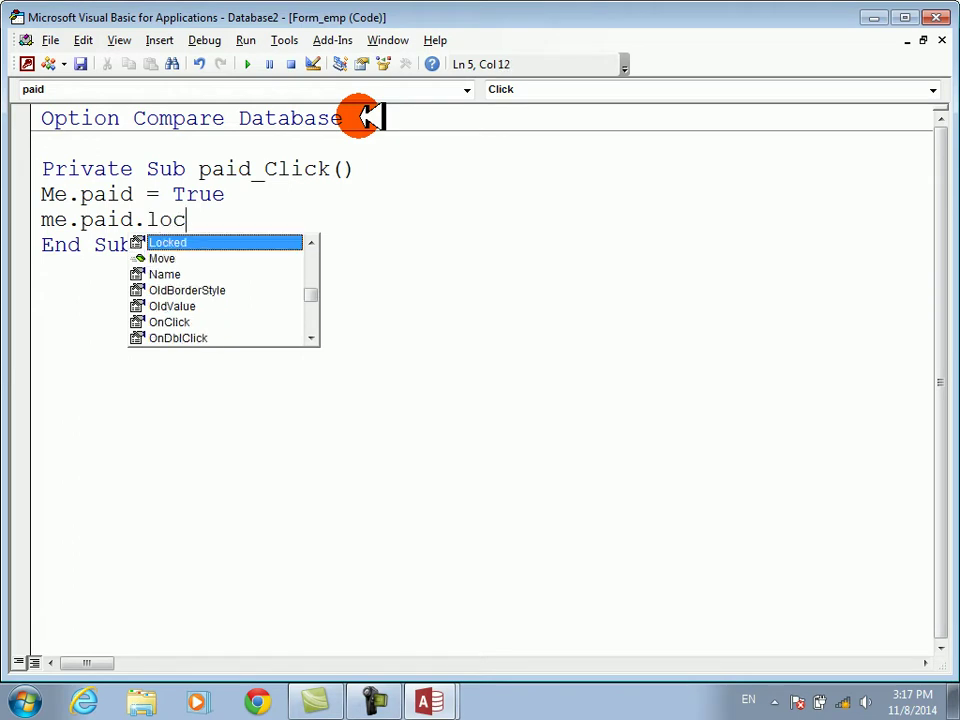
{"action": "key", "text": "Tab"}
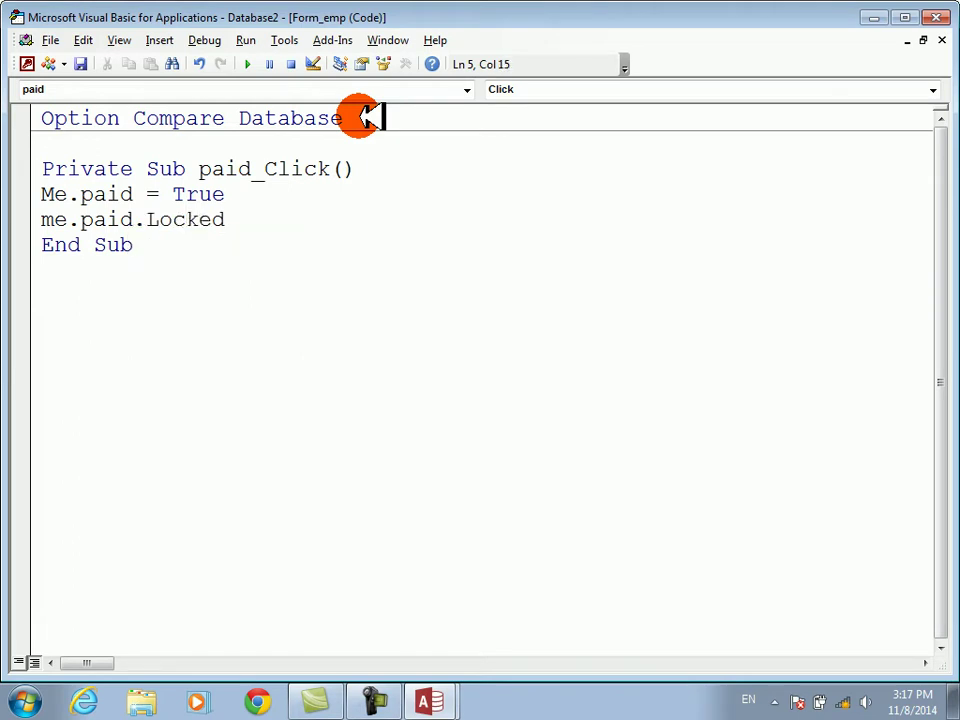
{"action": "type", "text": "=fa"}
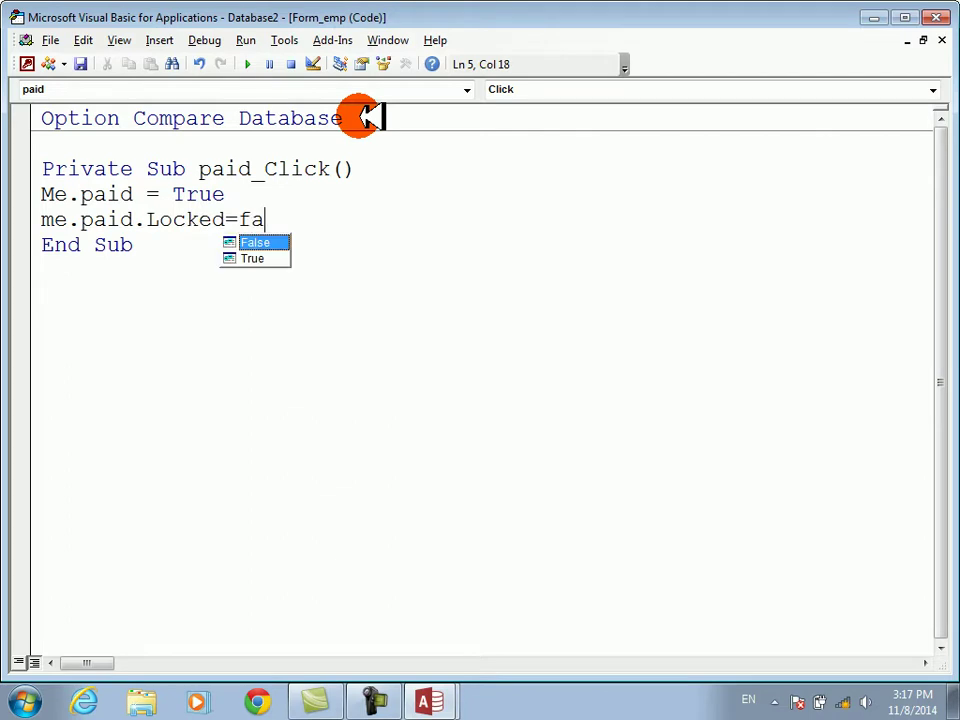
{"action": "key", "text": "Return"}
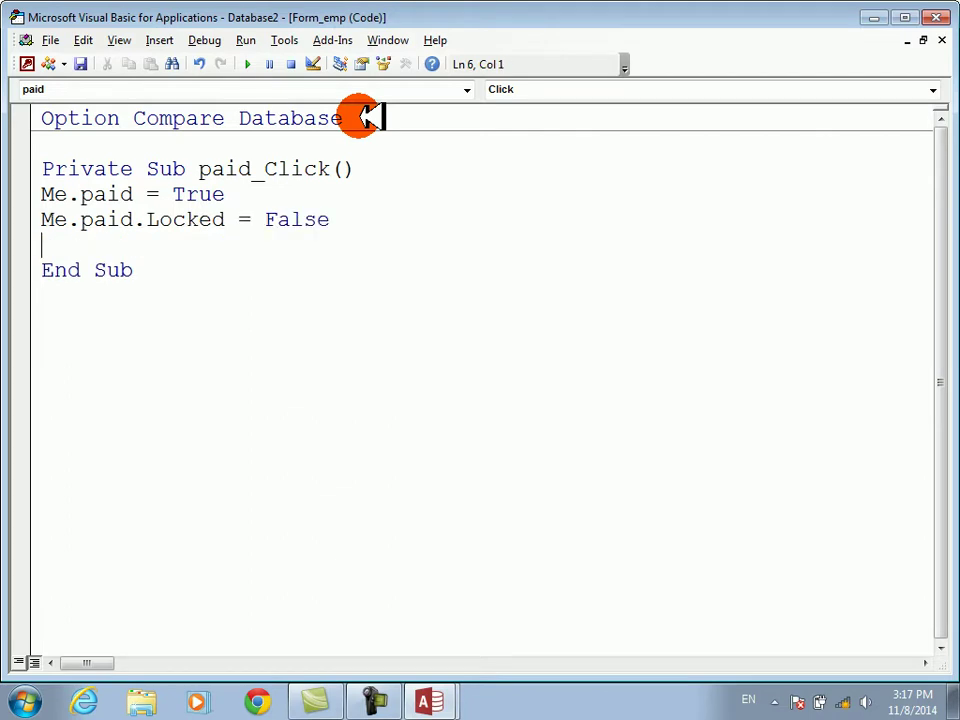
{"action": "key", "text": "alt+F11"}
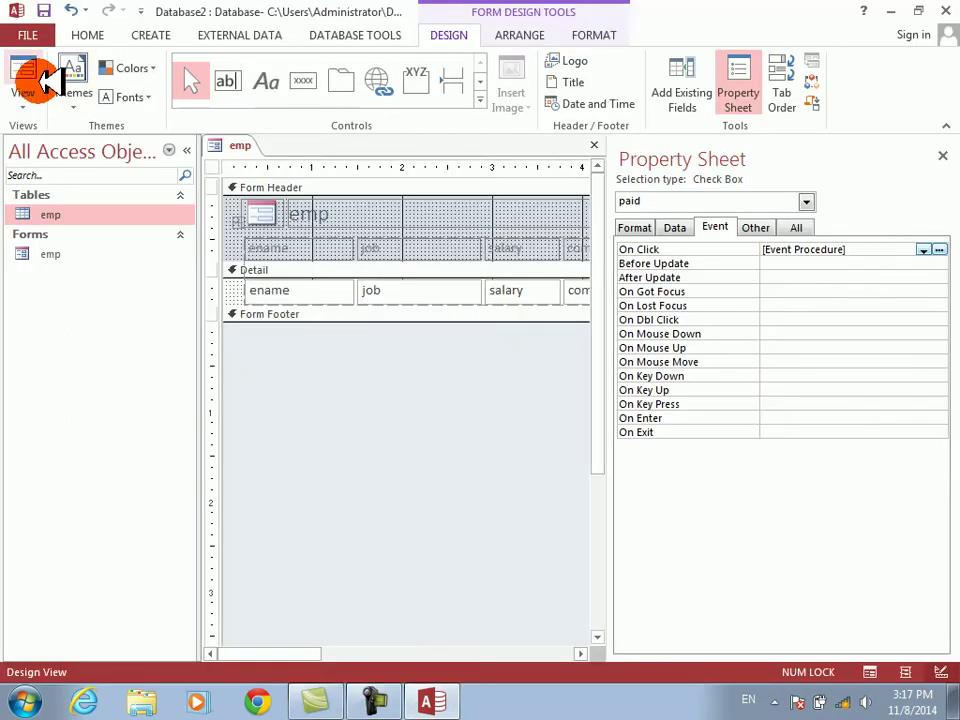
- In Form view, enter an employee name, job manager, salary 4000, com 40, and tick paid
{"action": "left_click", "coordinate": [26, 70]}
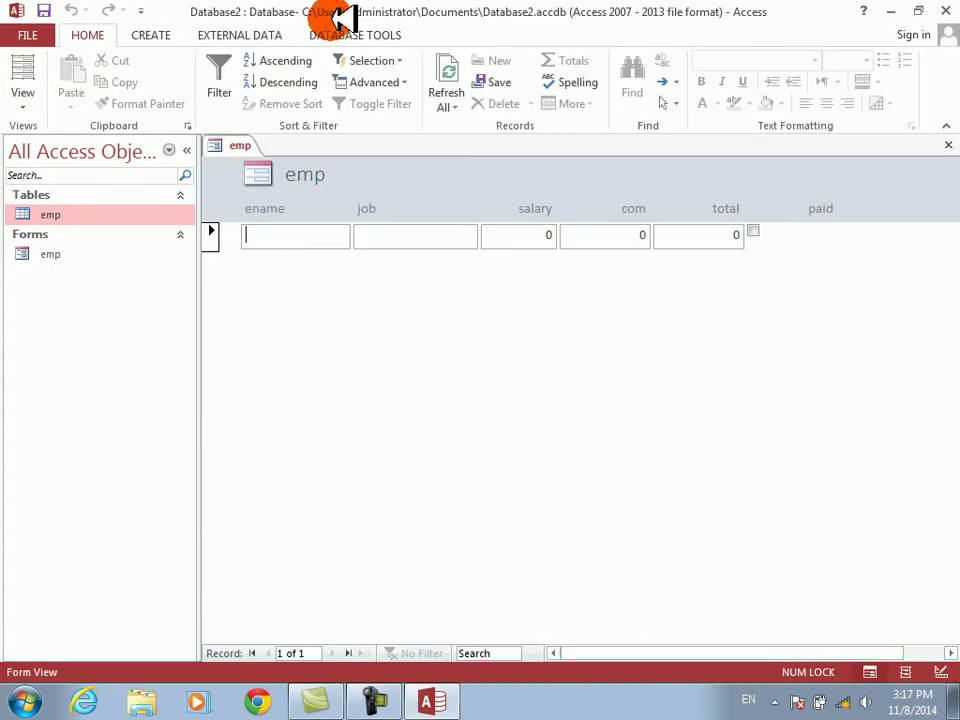
{"action": "type", "text": "karim"}
{"action": "key", "text": "Tab"}
{"action": "type", "text": "manager4000"}
{"action": "key", "text": "Tab"}
{"action": "type", "text": "40"}
{"action": "key", "text": "Tab"}
{"action": "key", "text": "Tab"}
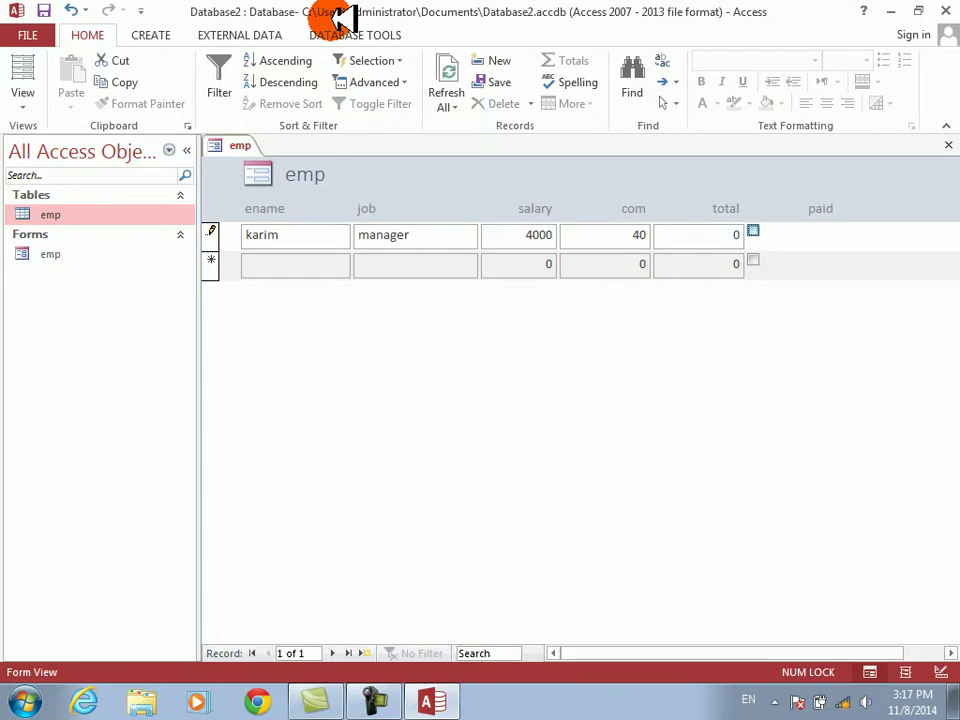
{"action": "key", "text": "Tab"}
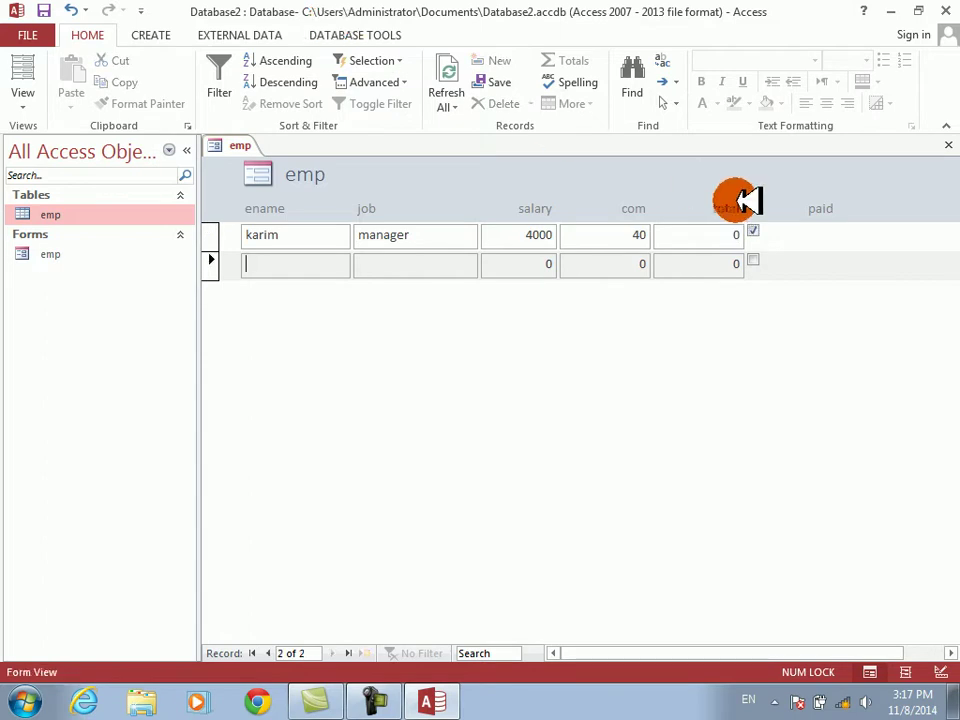
{"action": "left_click", "coordinate": [754, 229]}
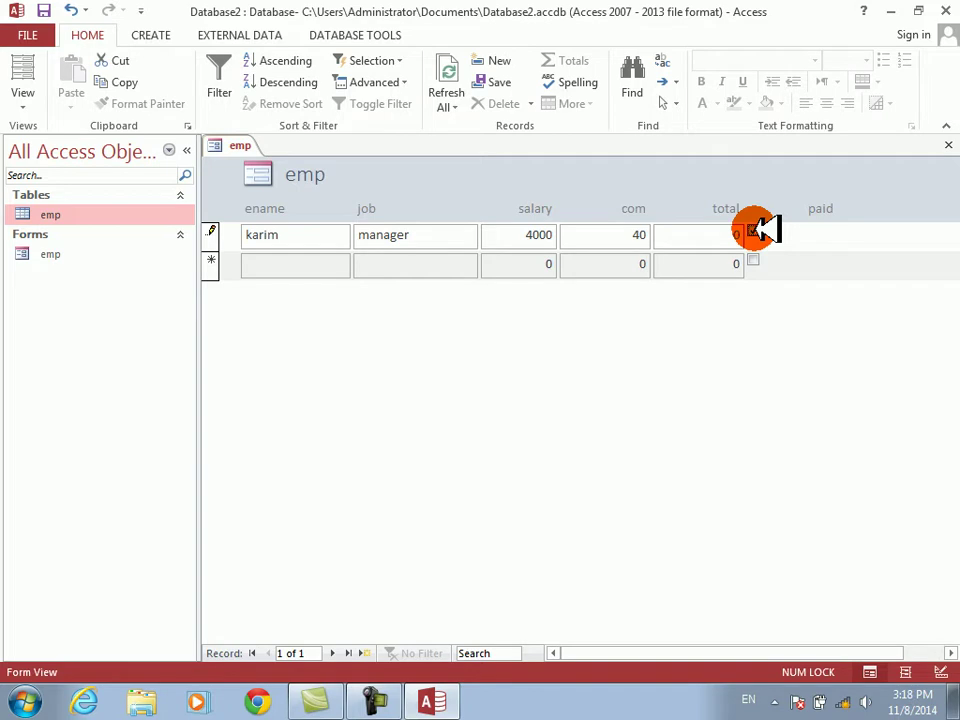
{"action": "right_click", "coordinate": [757, 285]}
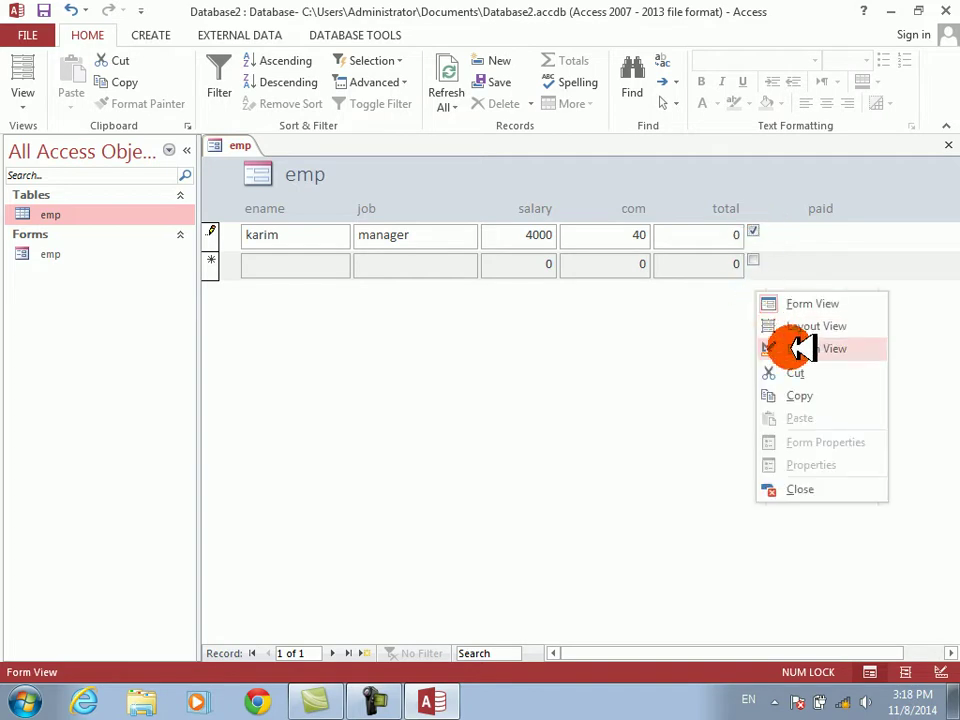
{"action": "left_click", "coordinate": [795, 347]}
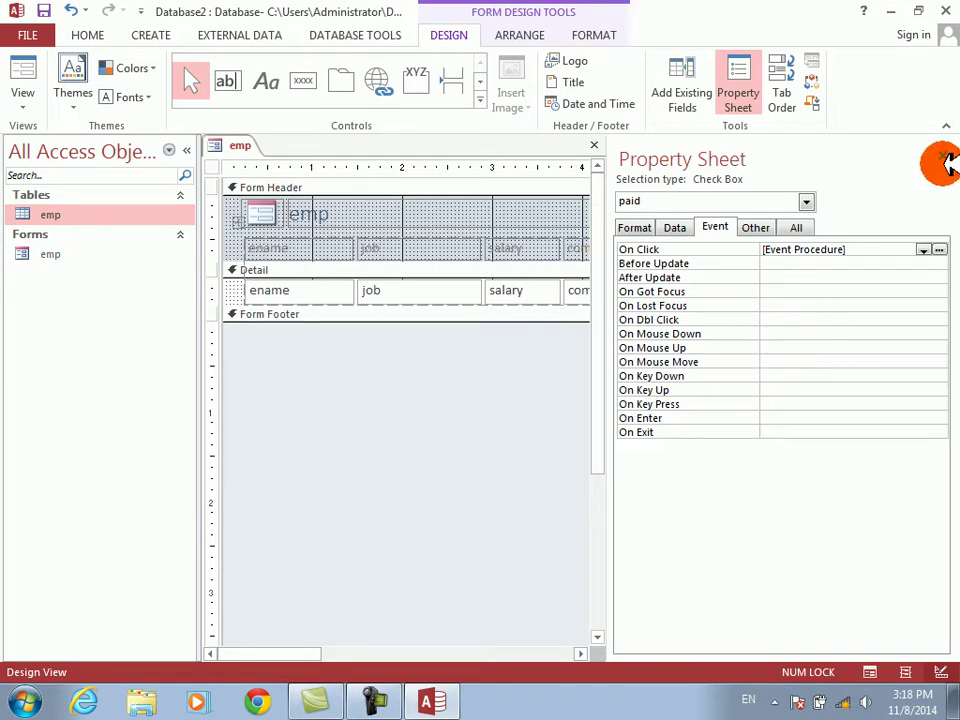
{"action": "left_click", "coordinate": [30, 88]}
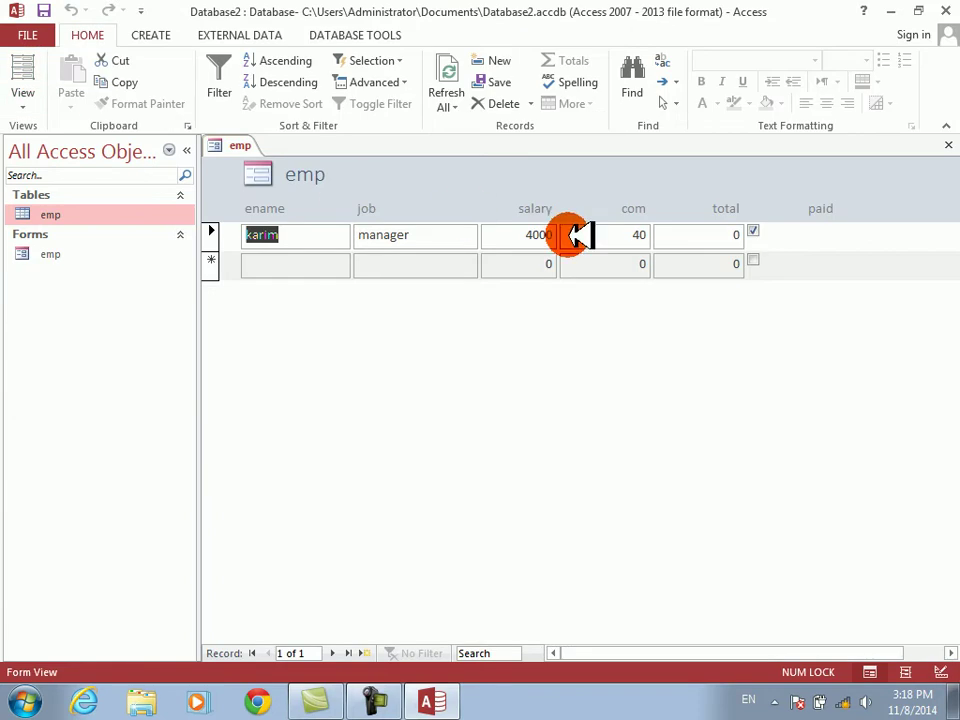
{"action": "left_click", "coordinate": [754, 231]}
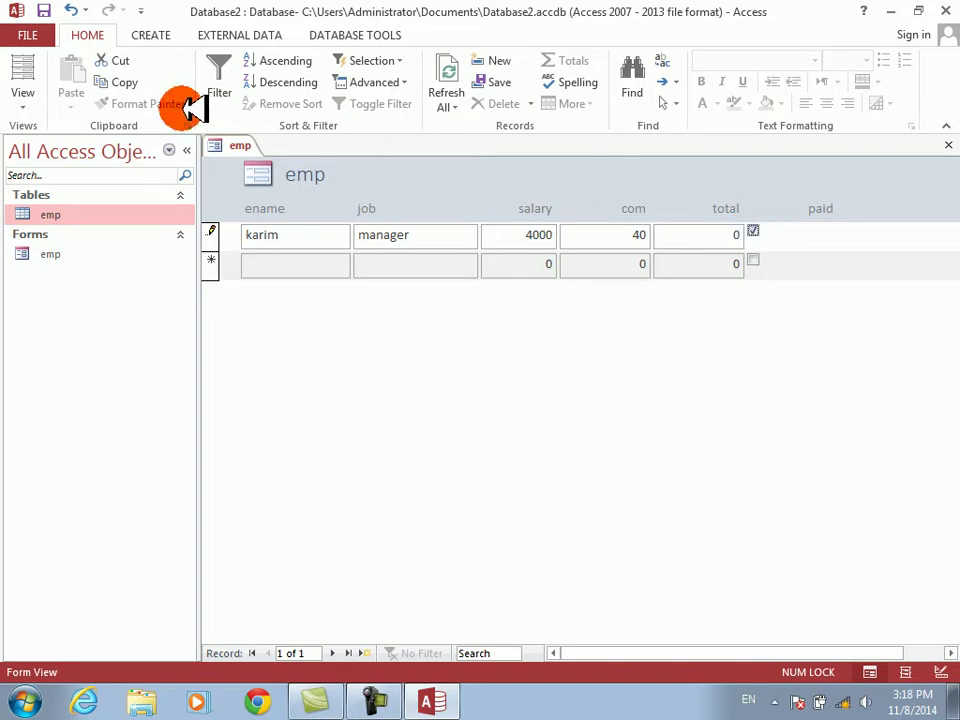
{"action": "right_click", "coordinate": [368, 337]}
{"action": "left_click", "coordinate": [401, 388]}
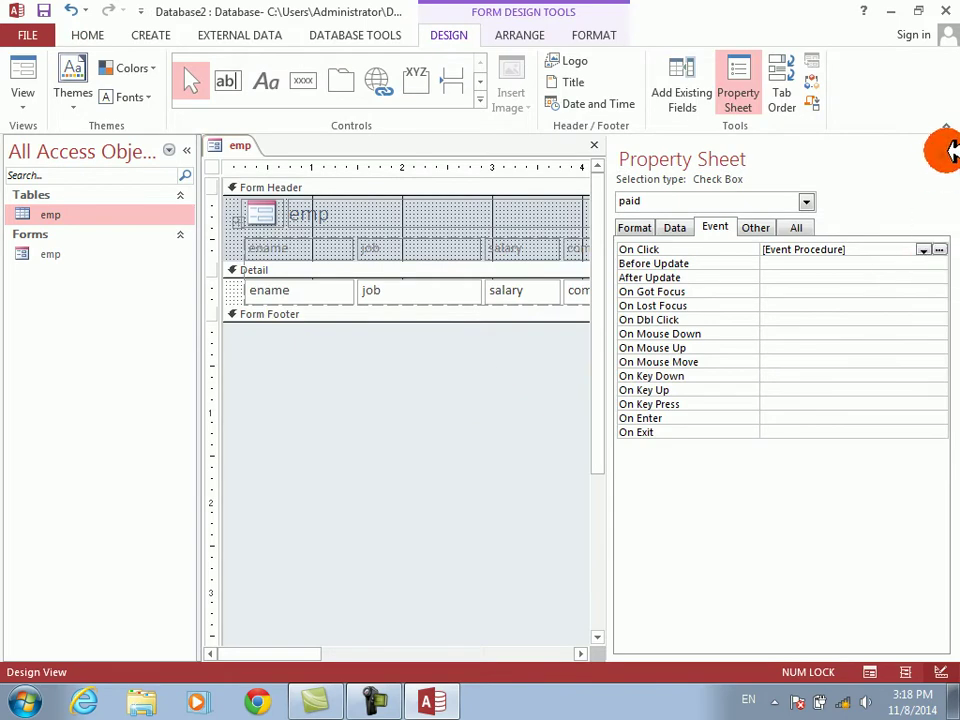
{"action": "left_click", "coordinate": [939, 249]}
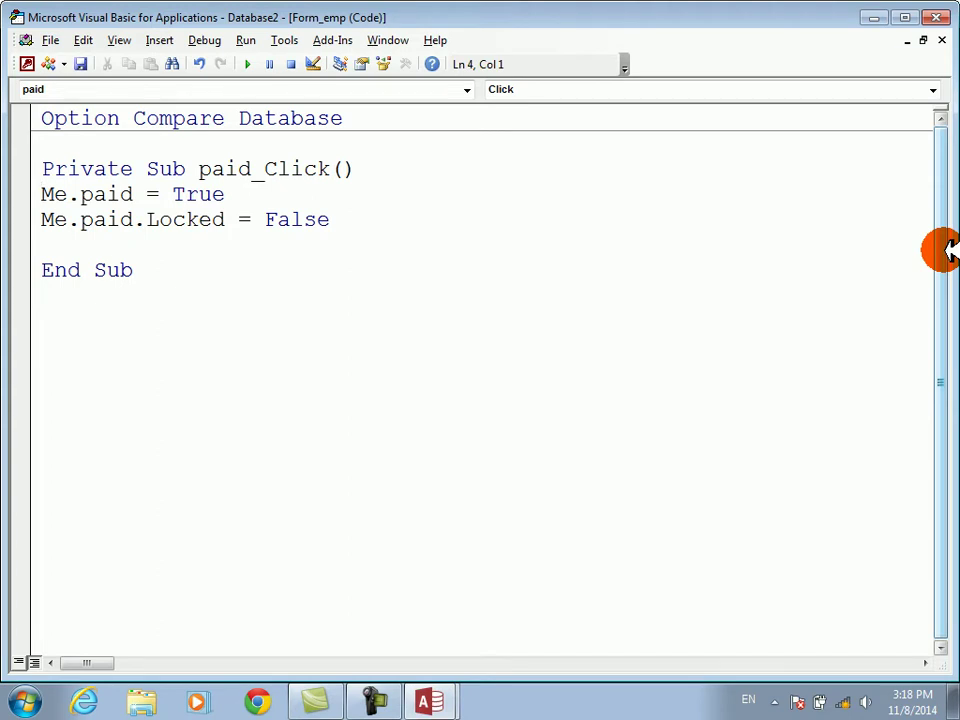
{"action": "key", "text": "alt+F11"}
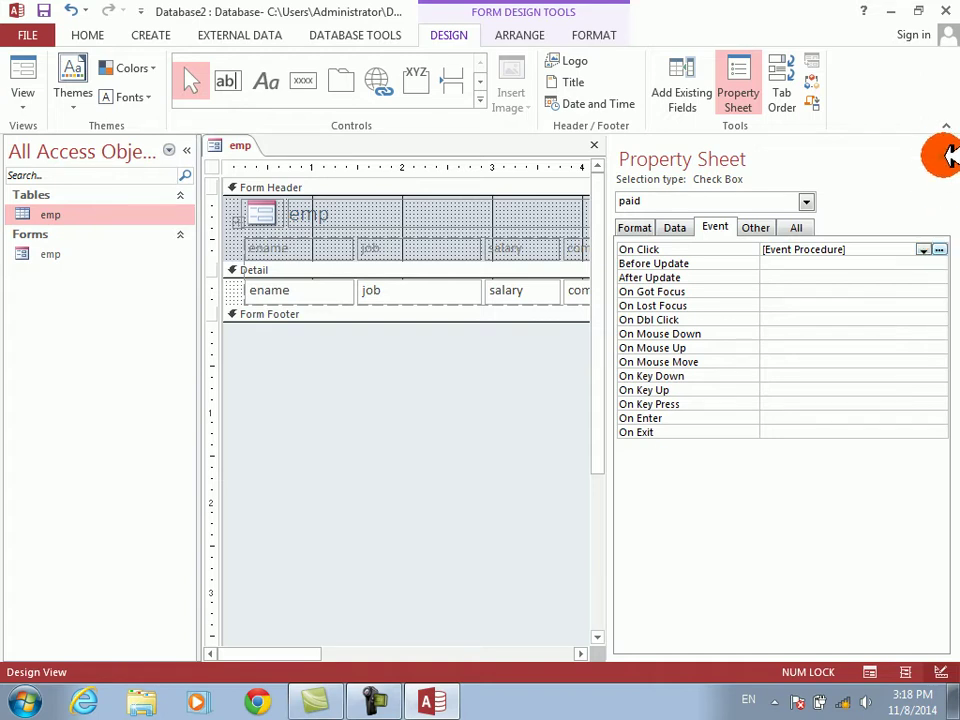
{"action": "left_click", "coordinate": [942, 155]}
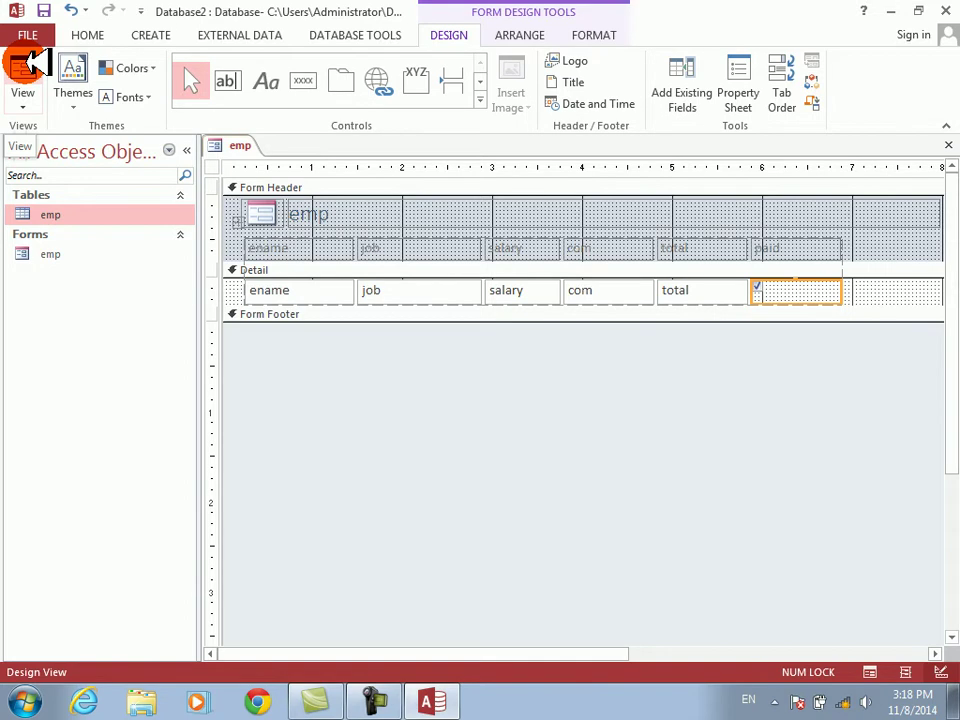
{"action": "left_click", "coordinate": [33, 63]}
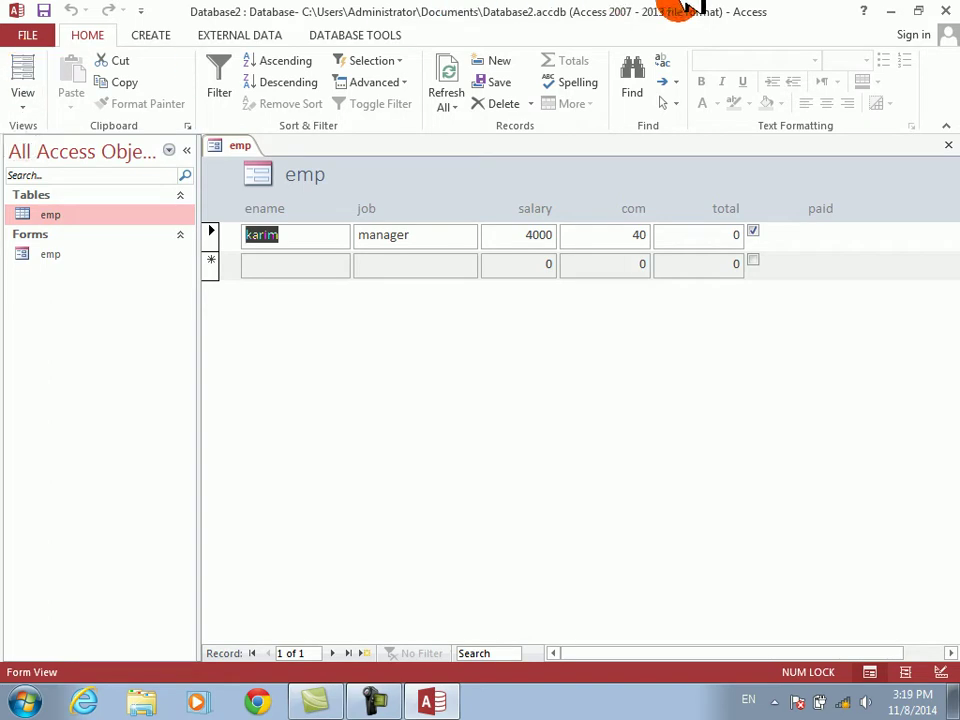
- Minimize Access and browse via Computer to the MS ACCESS 2010 folder on Learning (F:)
{"action": "left_click", "coordinate": [900, 11]}
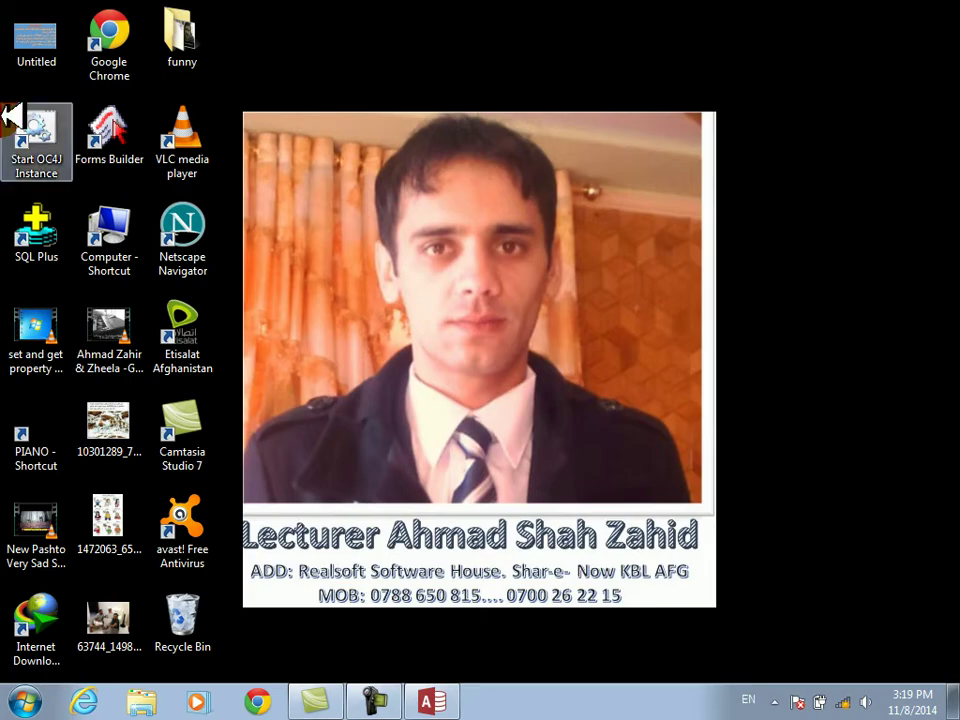
{"action": "left_click", "coordinate": [124, 216]}
{"action": "double_click", "coordinate": [124, 216]}
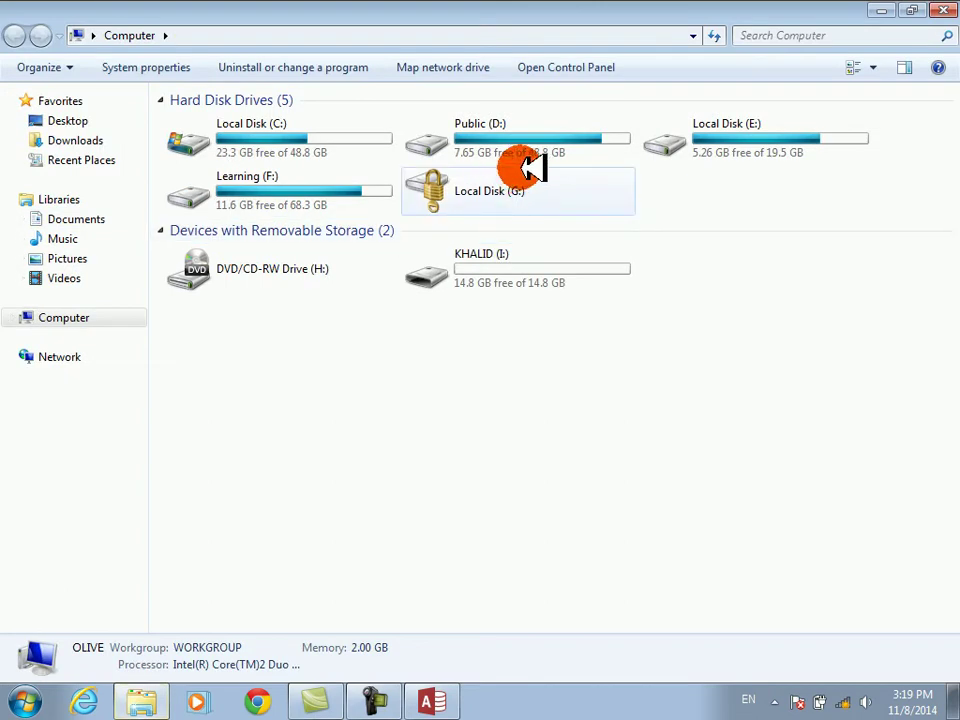
{"action": "double_click", "coordinate": [280, 190]}
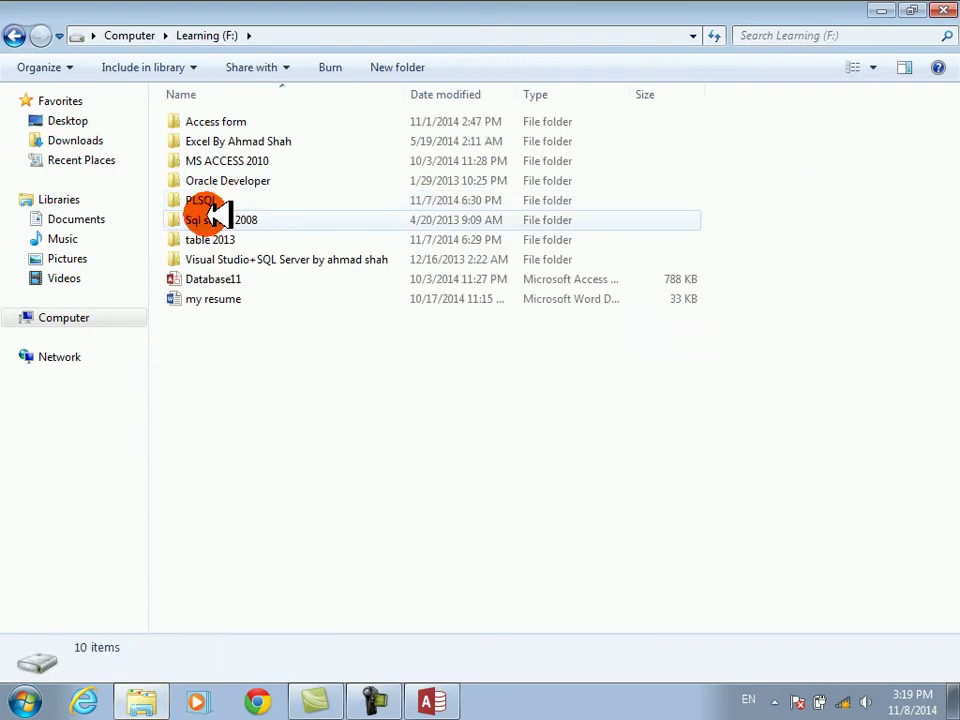
{"action": "double_click", "coordinate": [204, 162]}
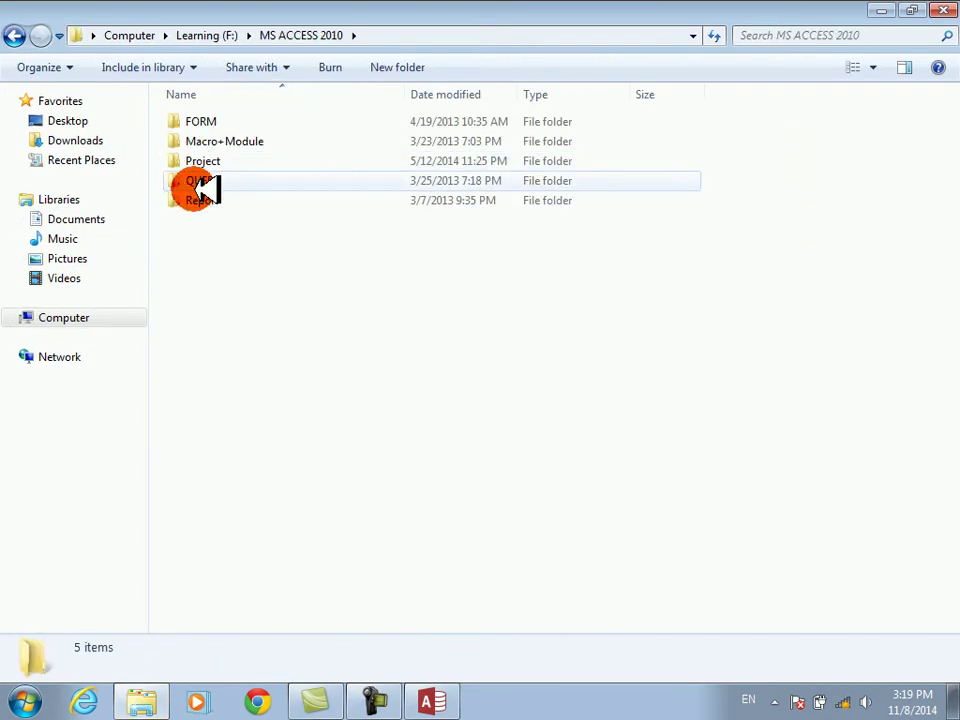
- Send the Macro+Module folder to the KHALID (I:) drive and close Explorer
{"action": "right_click", "coordinate": [199, 146]}
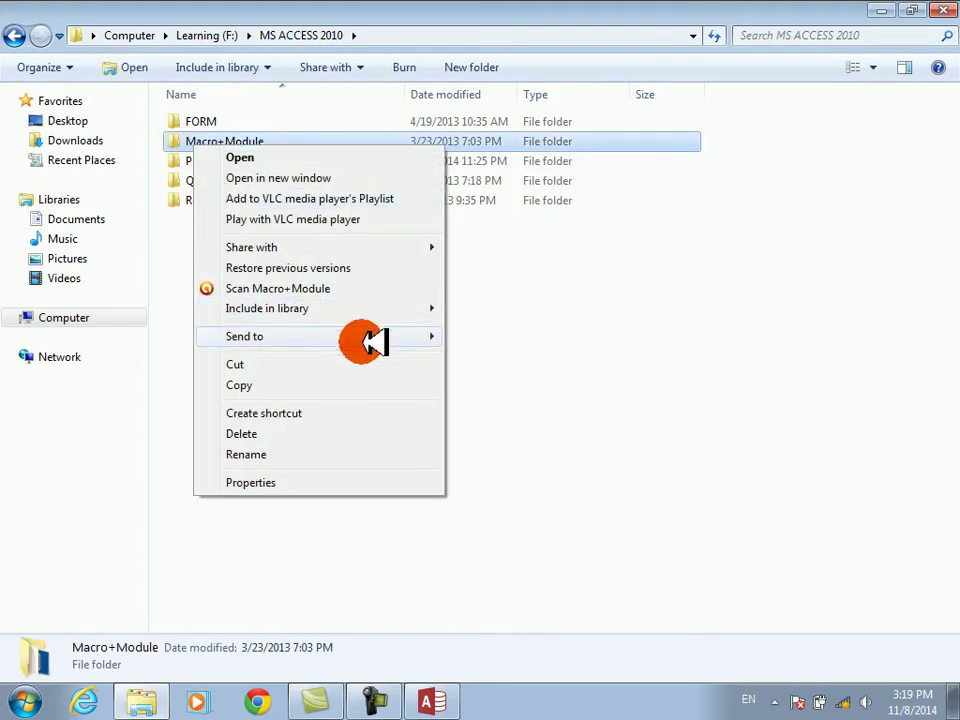
{"action": "mouse_move", "coordinate": [377, 336]}
{"action": "left_click", "coordinate": [484, 460]}
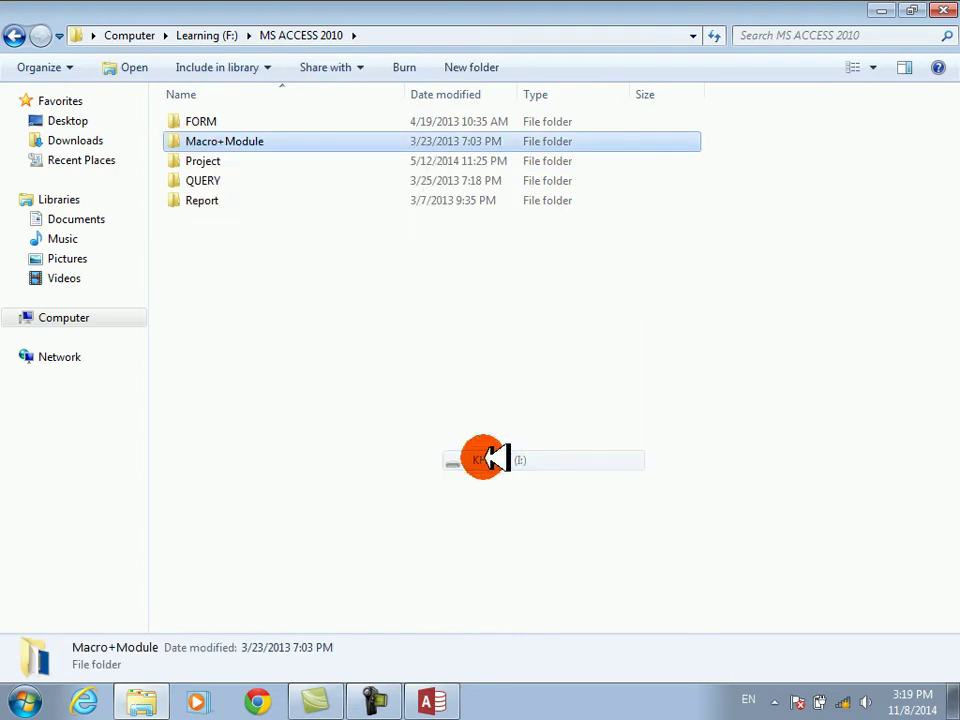
{"action": "left_click", "coordinate": [942, 12]}
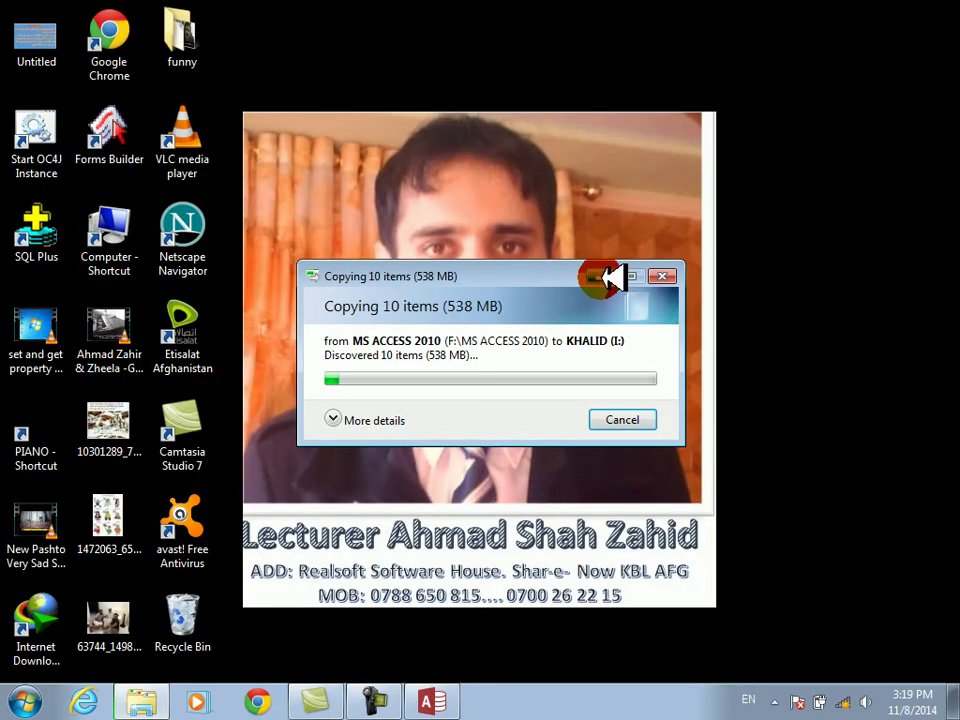
{"action": "left_click", "coordinate": [604, 279]}
- Add employee ali (4500 salary, 540 commission, paid) and jamal00 with 40 commission
{"action": "left_click", "coordinate": [436, 692]}
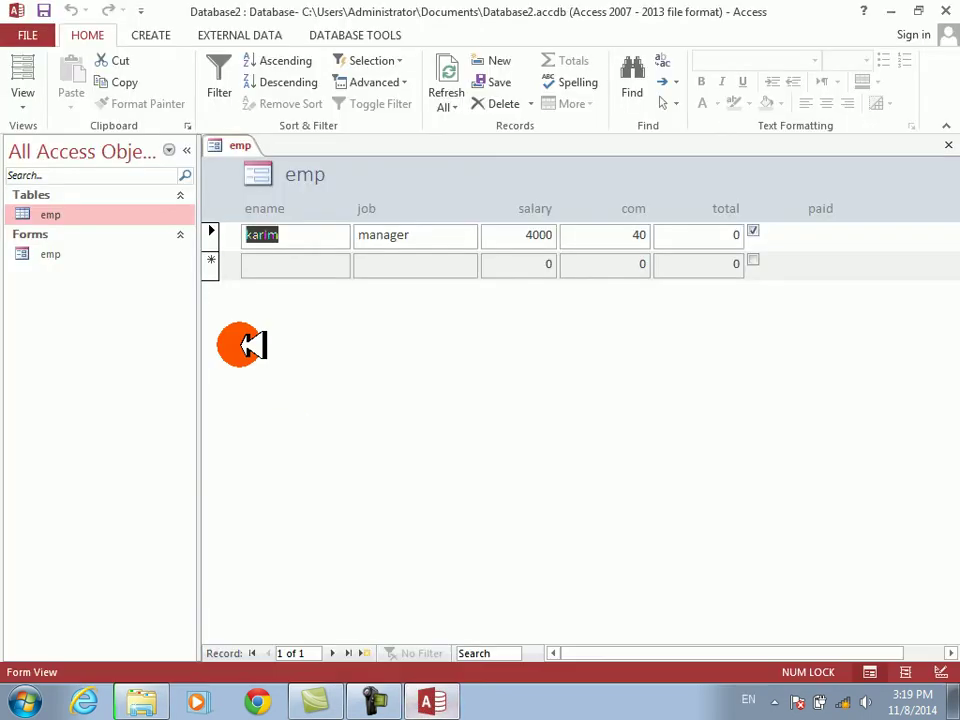
{"action": "left_click", "coordinate": [262, 265]}
{"action": "type", "text": "ali"}
{"action": "key", "text": "Tab"}
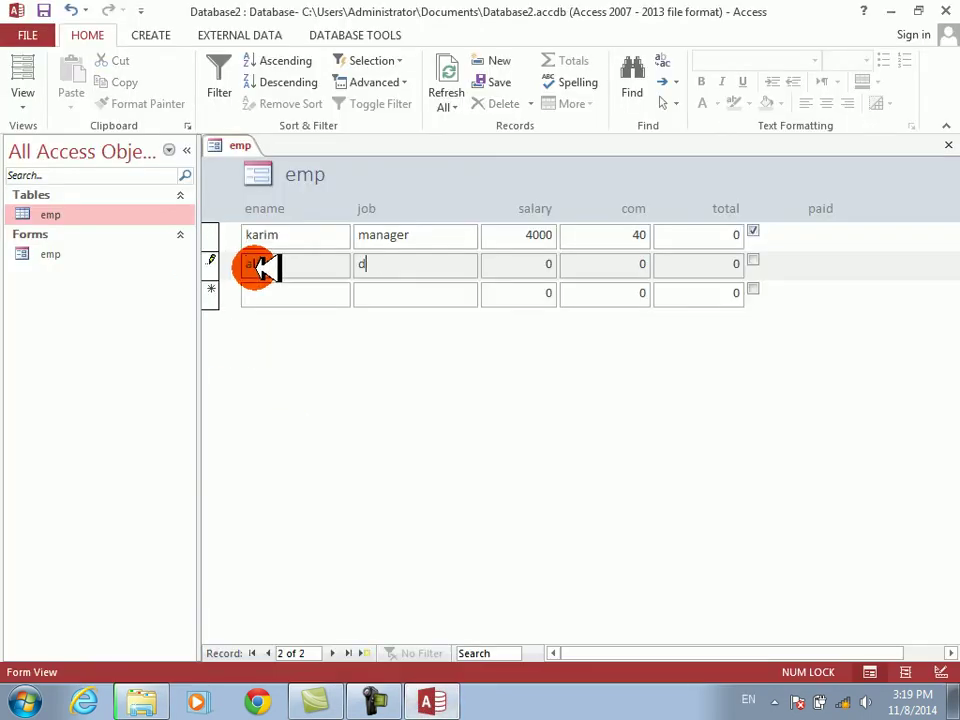
{"action": "type", "text": "4500"}
{"action": "key", "text": "Tab"}
{"action": "type", "text": "540"}
{"action": "key", "text": "Tab"}
{"action": "key", "text": "space"}
{"action": "key", "text": "Tab"}
{"action": "key", "text": "shift+Tab"}
{"action": "type", "text": "jamal"}
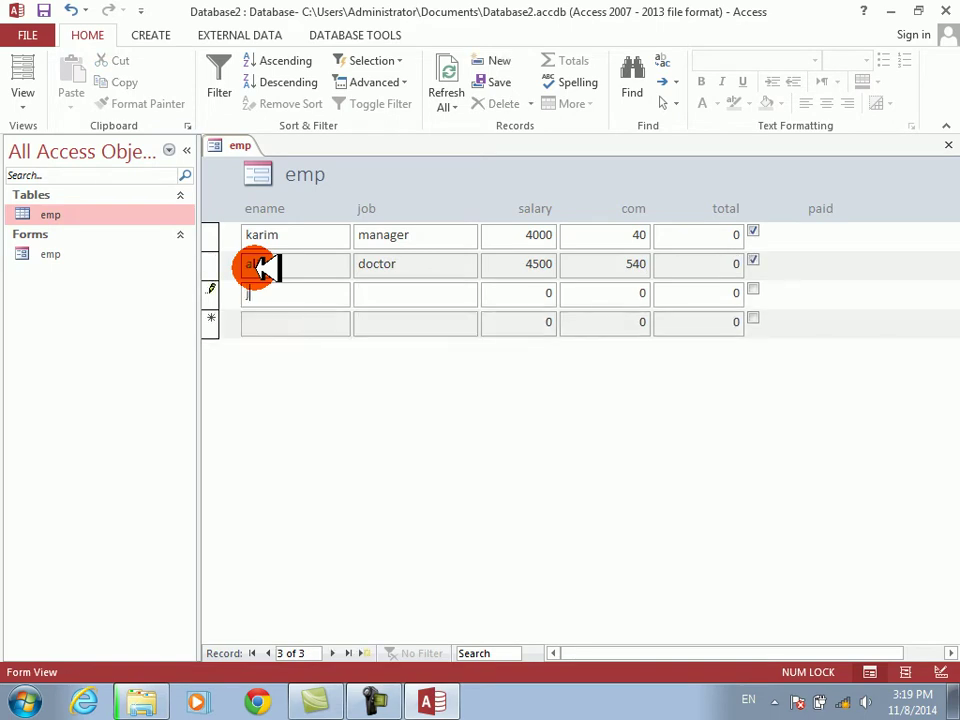
{"action": "type", "text": "00"}
{"action": "key", "text": "Tab"}
{"action": "type", "text": "40"}
{"action": "key", "text": "Tab"}
{"action": "key", "text": "Tab"}
{"action": "key", "text": "Tab"}
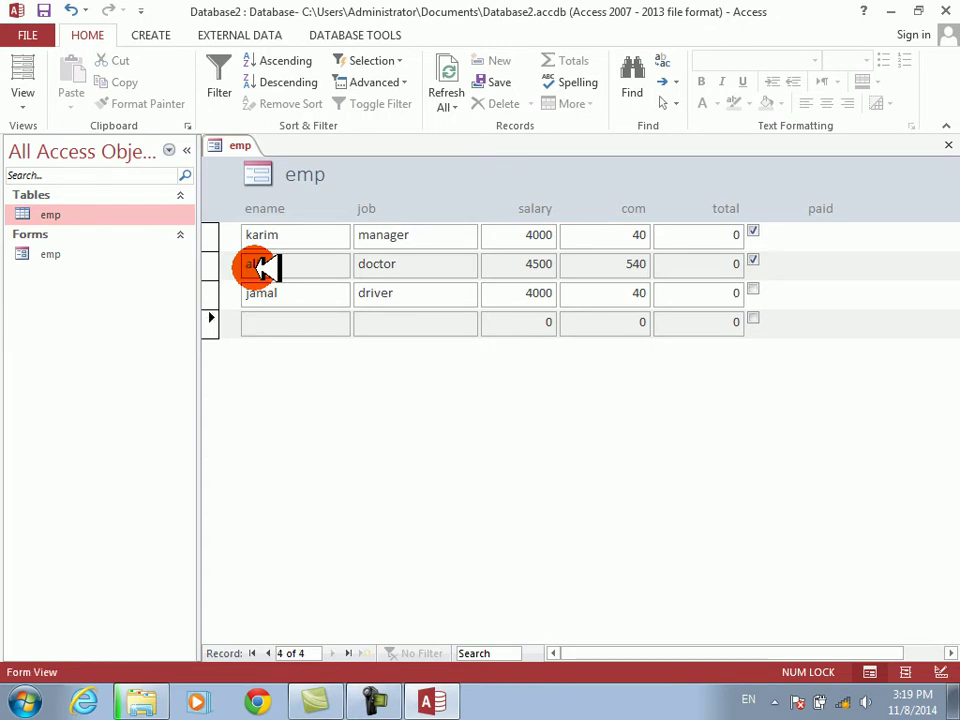
- Add records obaidoctor and sulim, giving sulim a 5000 salary and 50 commission
{"action": "type", "text": "obai"}
{"action": "type", "text": "doctor"}
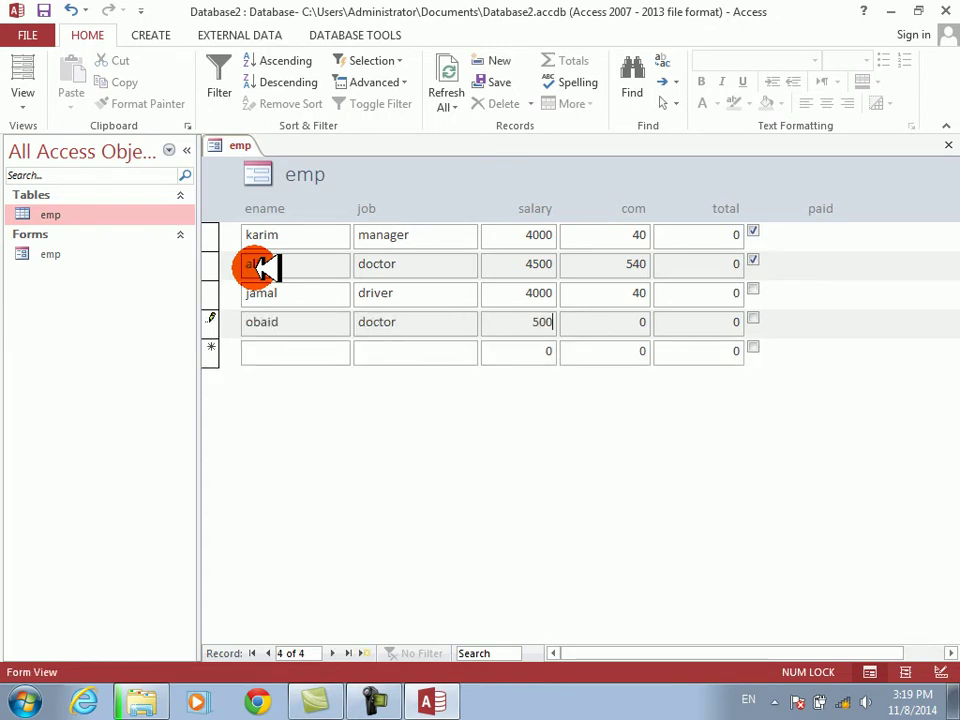
{"action": "key", "text": "Tab"}
{"action": "key", "text": "Tab"}
{"action": "key", "text": "Tab"}
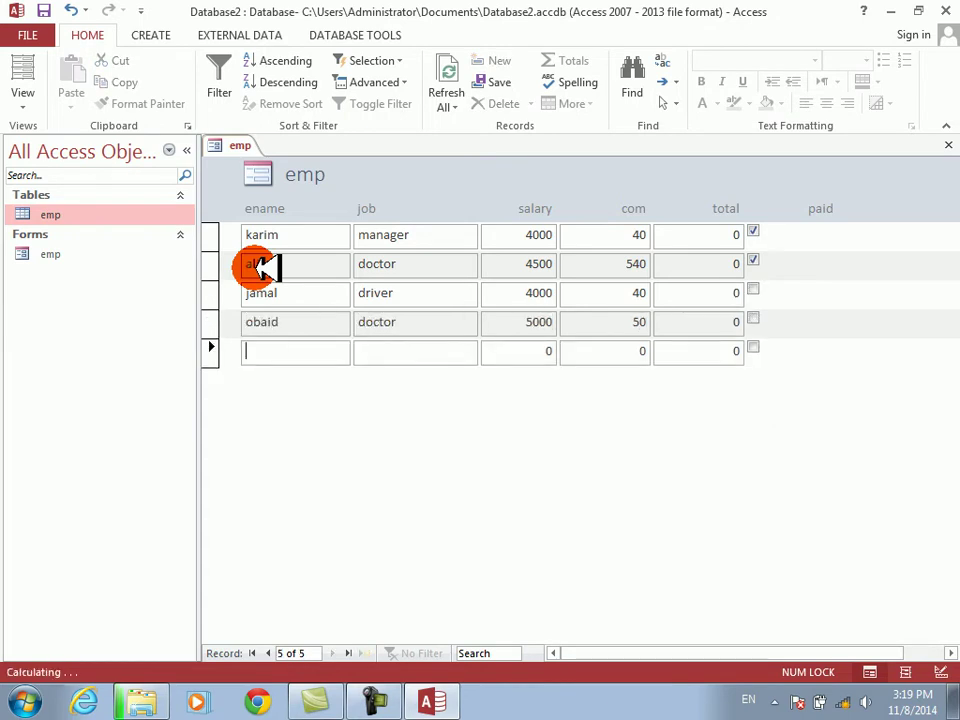
{"action": "type", "text": "suliman"}
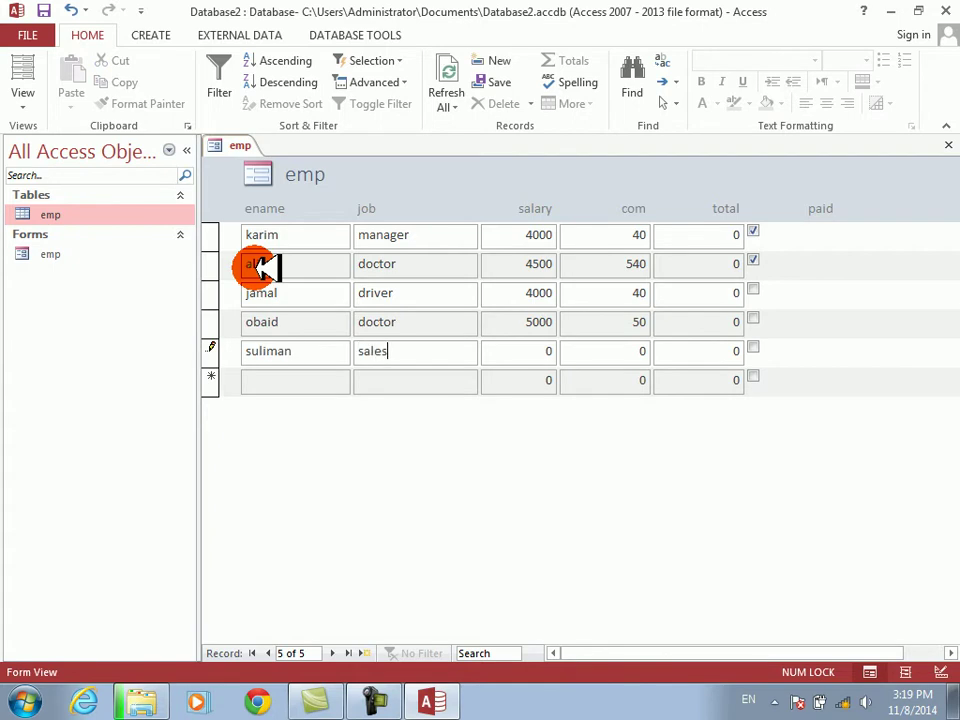
{"action": "key", "text": "Tab"}
{"action": "type", "text": "5000"}
{"action": "key", "text": "Tab"}
{"action": "type", "text": "50"}
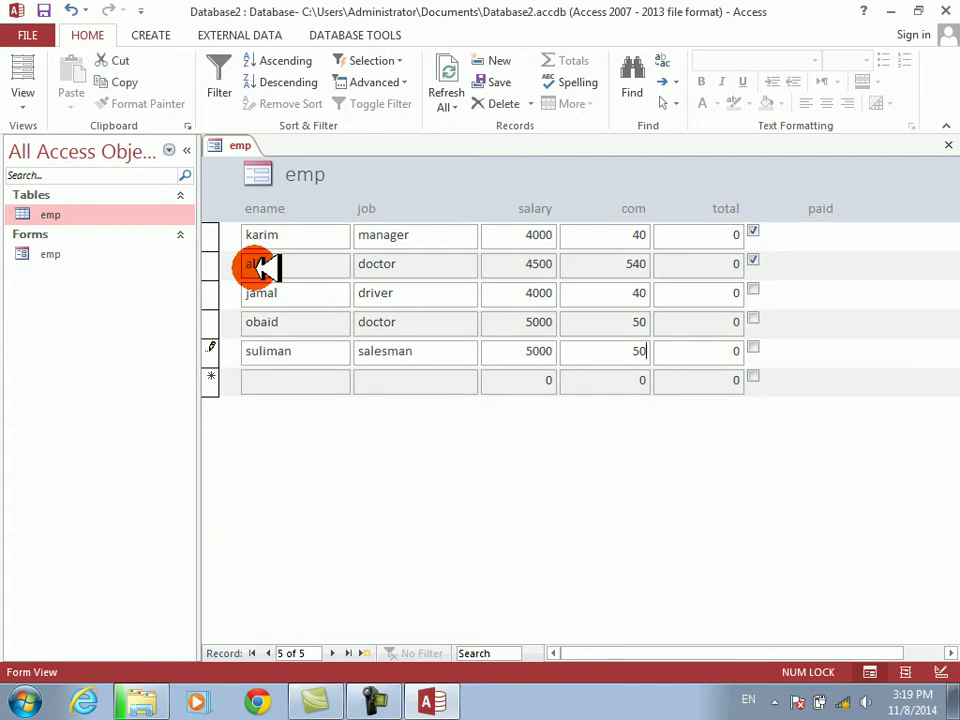
{"action": "key", "text": "Tab"}
{"action": "key", "text": "Tab"}
- Enter the remaining records jawa5600, 50 and a400 (400, paid), then switch to Design View
{"action": "key", "text": "Tab"}
{"action": "type", "text": "jawa"}
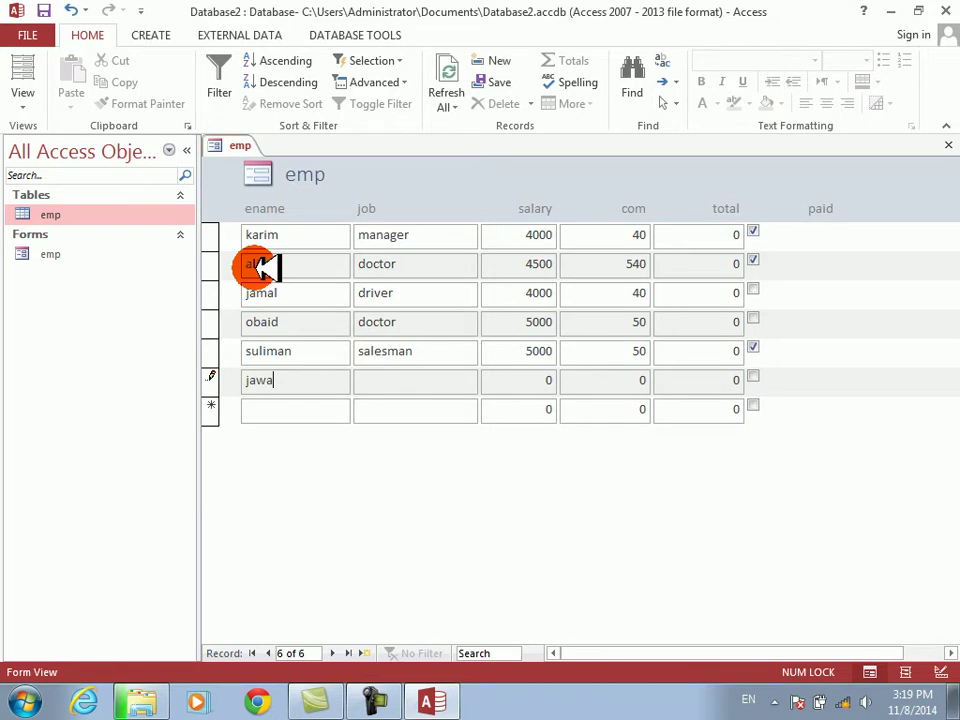
{"action": "type", "text": "5600"}
{"action": "key", "text": "Tab"}
{"action": "type", "text": "50"}
{"action": "key", "text": "Tab"}
{"action": "key", "text": "Tab"}
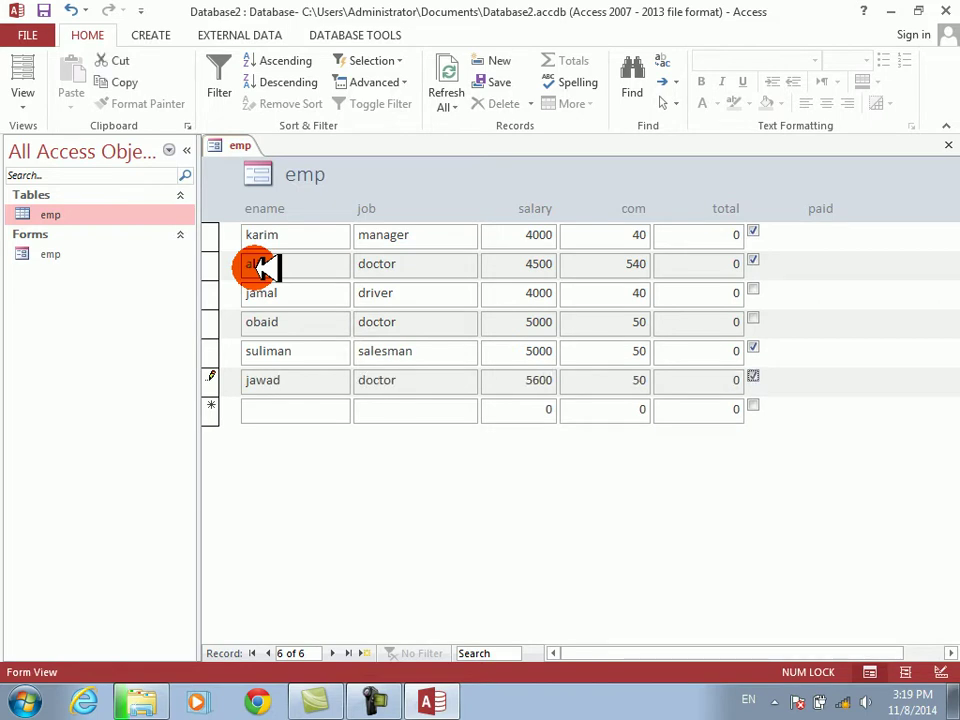
{"action": "key", "text": "Tab"}
{"action": "type", "text": "a"}
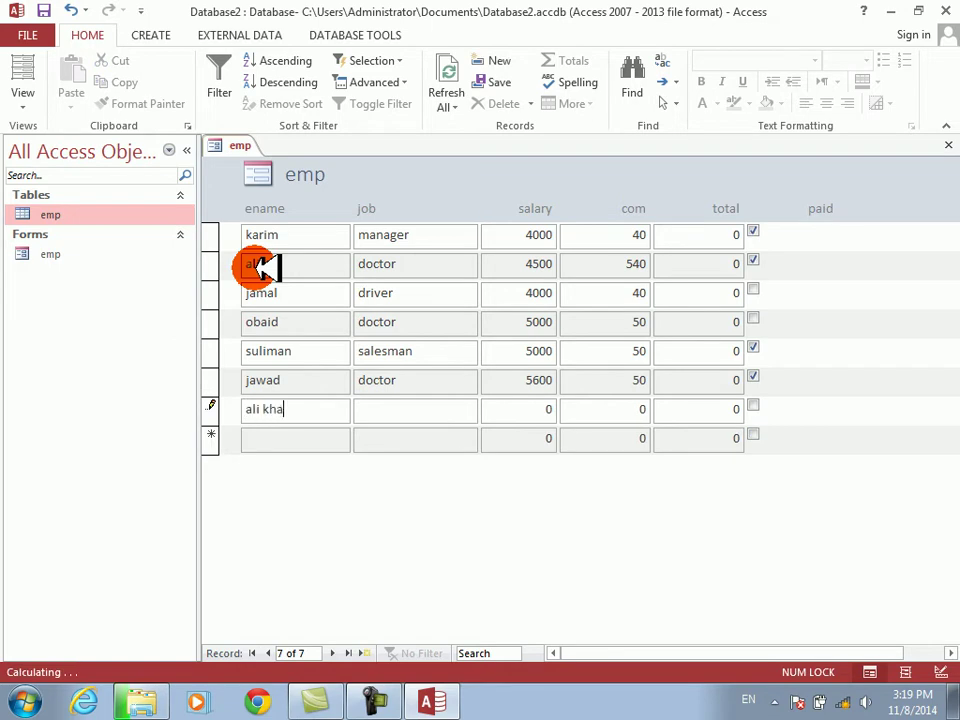
{"action": "type", "text": "400"}
{"action": "key", "text": "Tab"}
{"action": "type", "text": "400"}
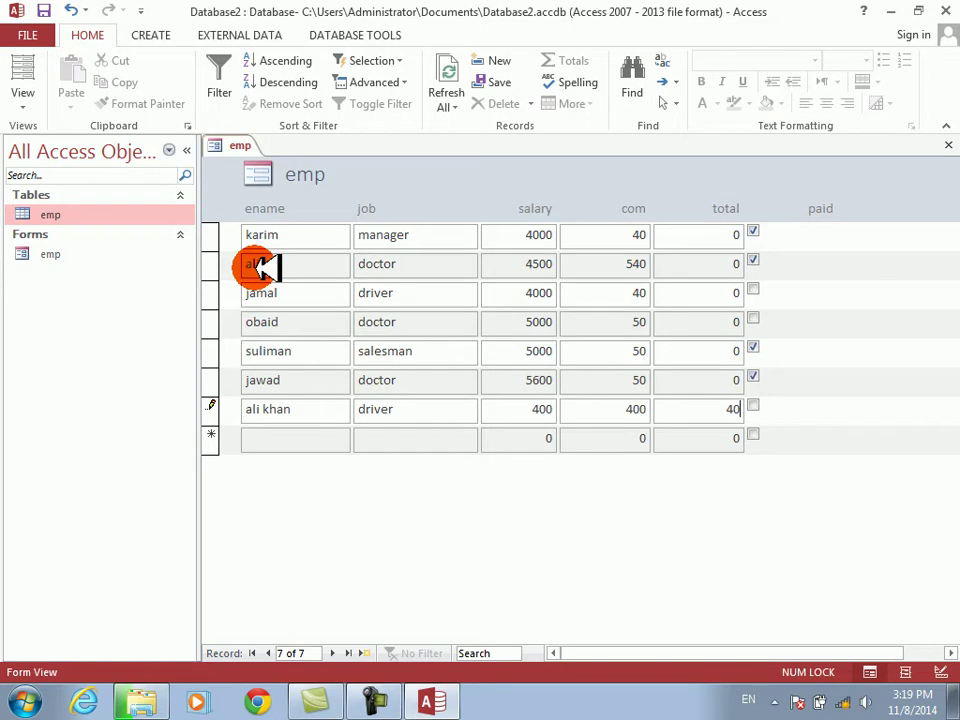
{"action": "key", "text": "space"}
{"action": "key", "text": "Tab"}
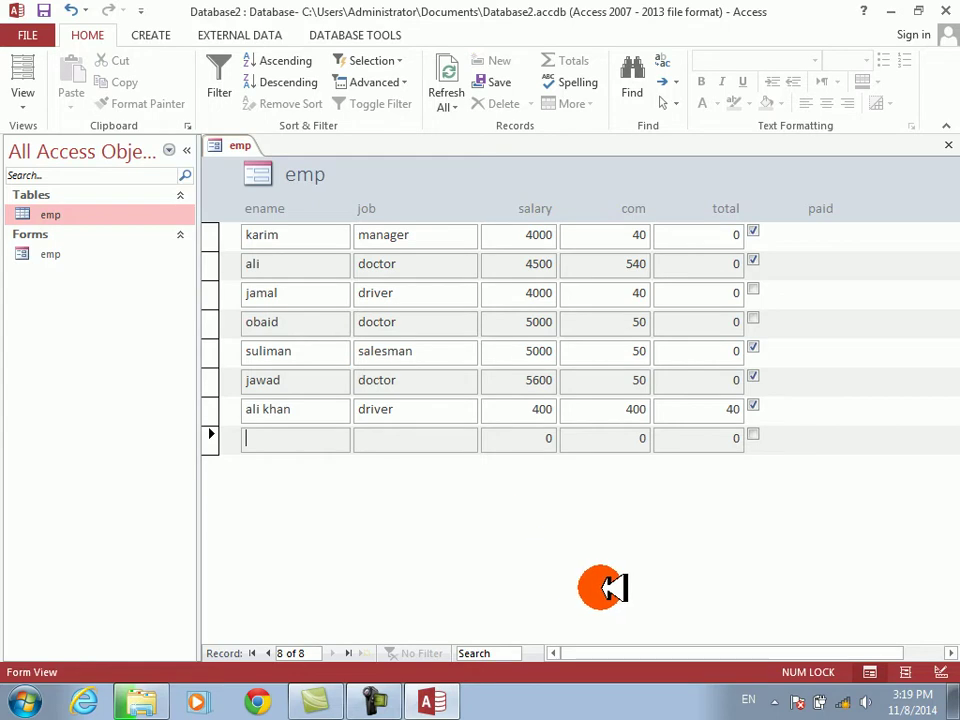
{"action": "right_click", "coordinate": [606, 585]}
{"action": "left_click", "coordinate": [645, 436]}
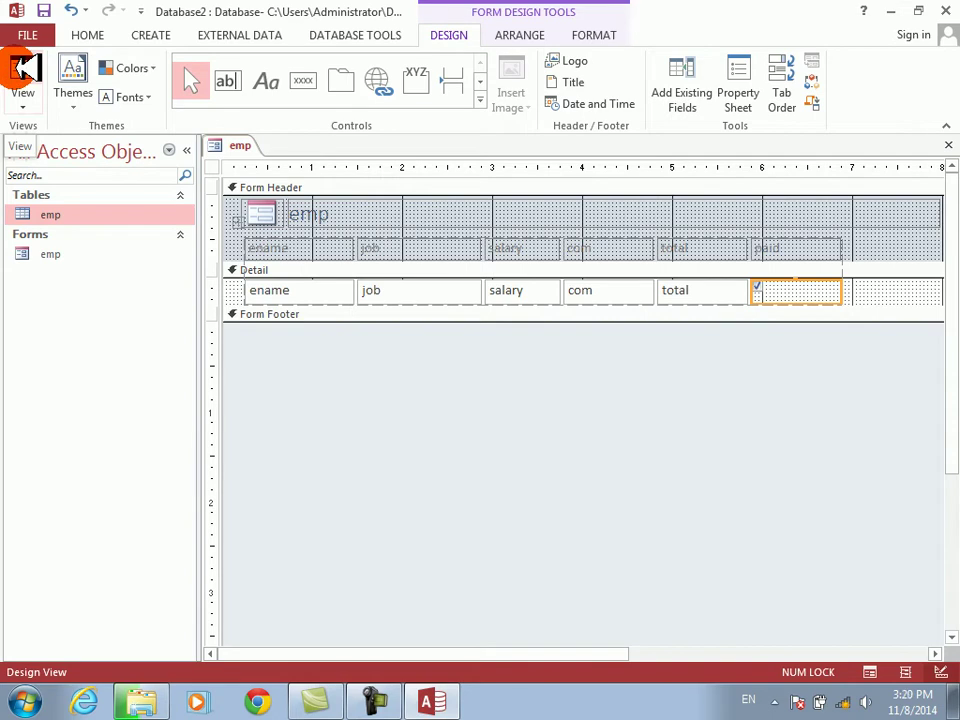
- Switch the emp form back to Form View, then close it, saving its design changes
{"action": "left_click", "coordinate": [23, 68]}
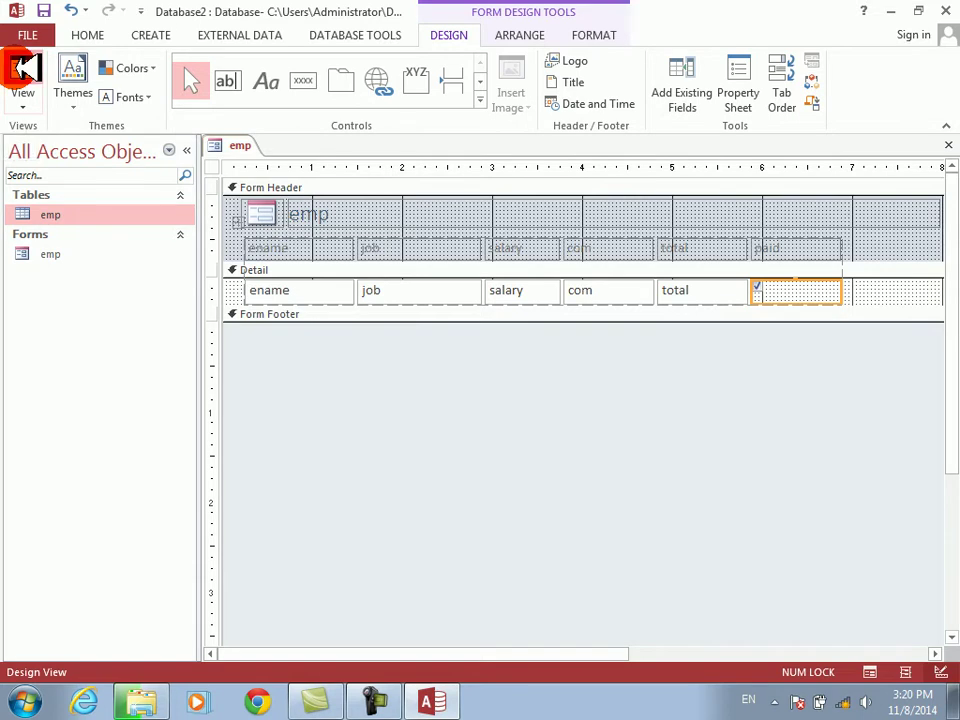
{"action": "left_click", "coordinate": [946, 148]}
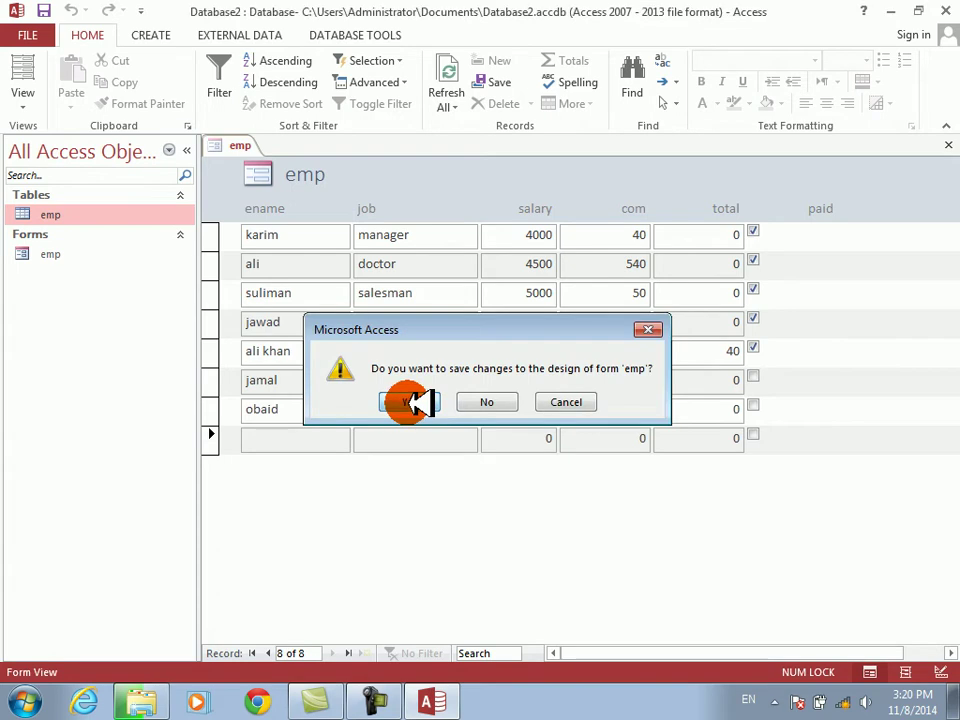
{"action": "left_click", "coordinate": [410, 403]}
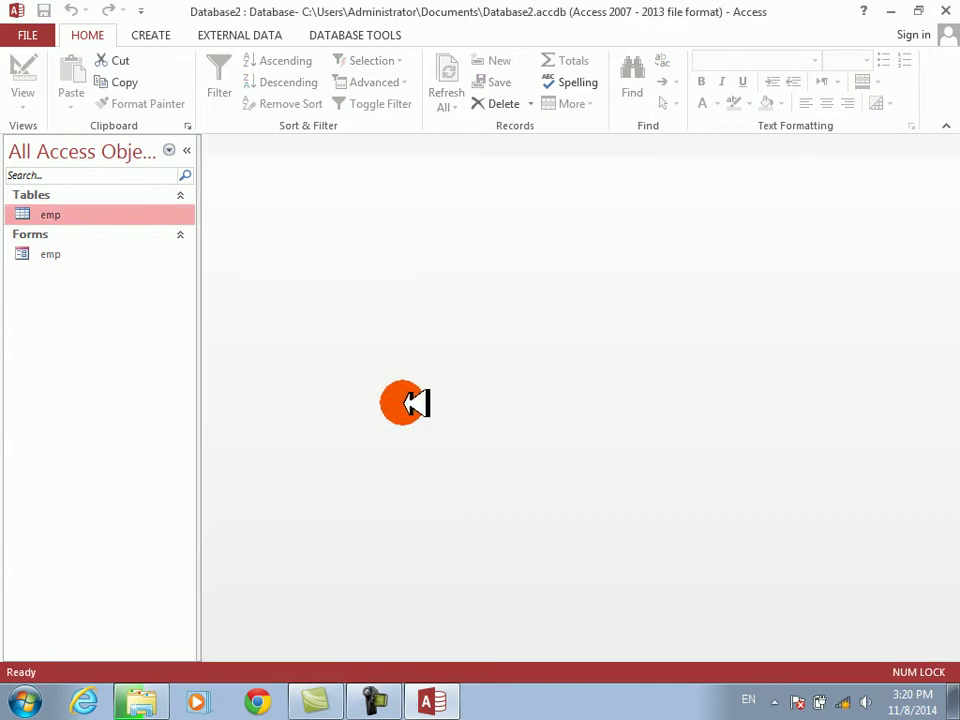
{"action": "left_click", "coordinate": [156, 35]}
- Build a tabular portrait report with the Report Wizard using all emp fields, sorted by ename
{"action": "left_click", "coordinate": [695, 61]}
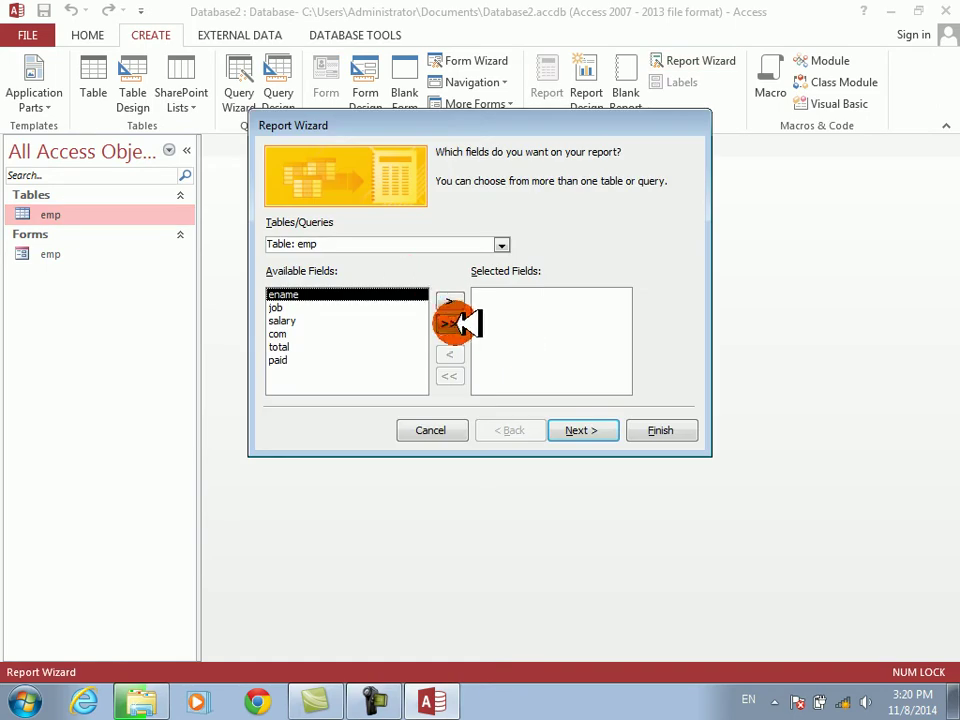
{"action": "left_click", "coordinate": [448, 323]}
{"action": "left_click", "coordinate": [585, 429]}
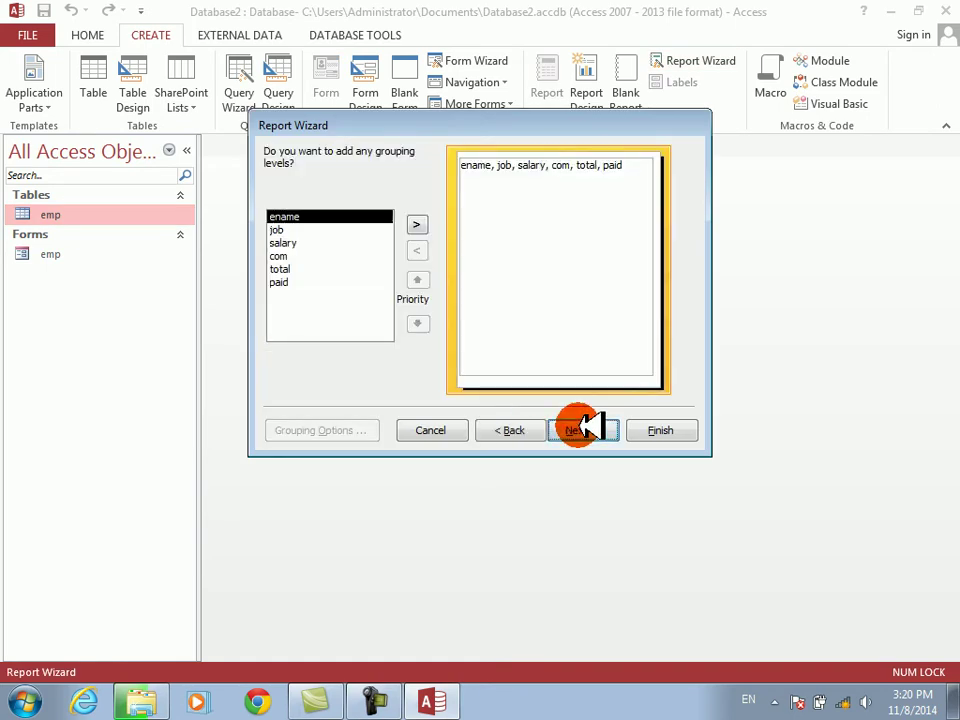
{"action": "left_click", "coordinate": [585, 429]}
{"action": "left_click", "coordinate": [597, 214]}
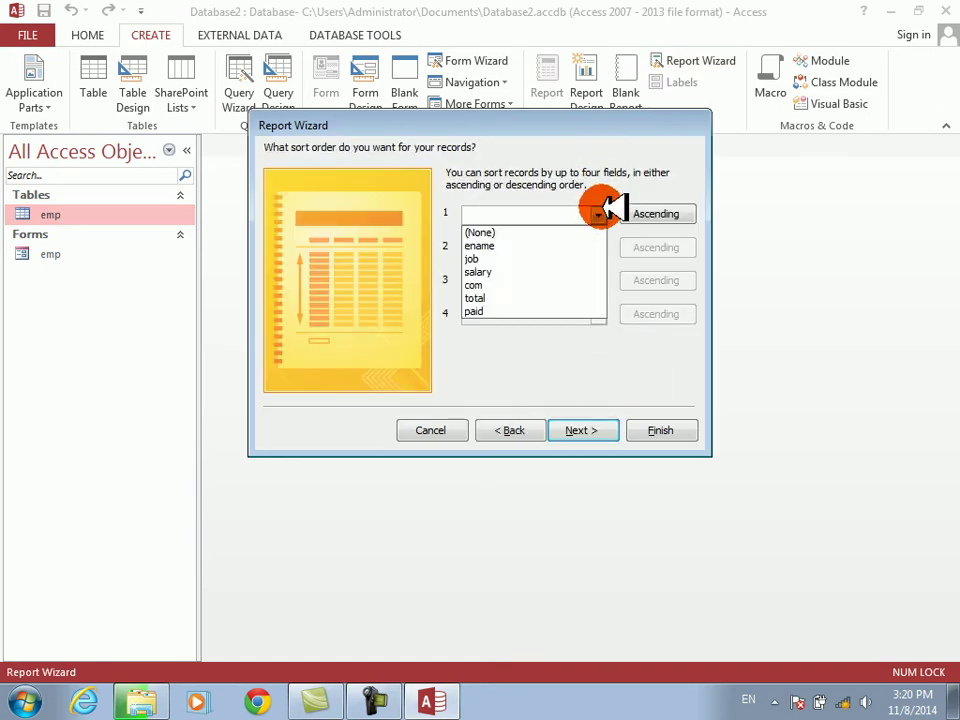
{"action": "left_click", "coordinate": [522, 245]}
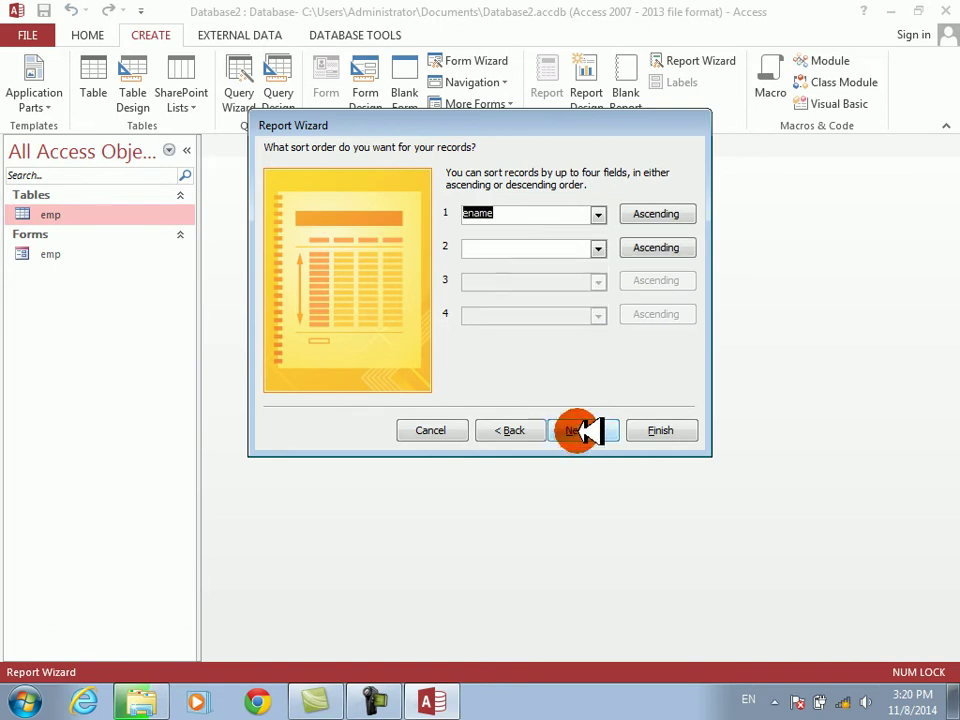
{"action": "left_click", "coordinate": [584, 430]}
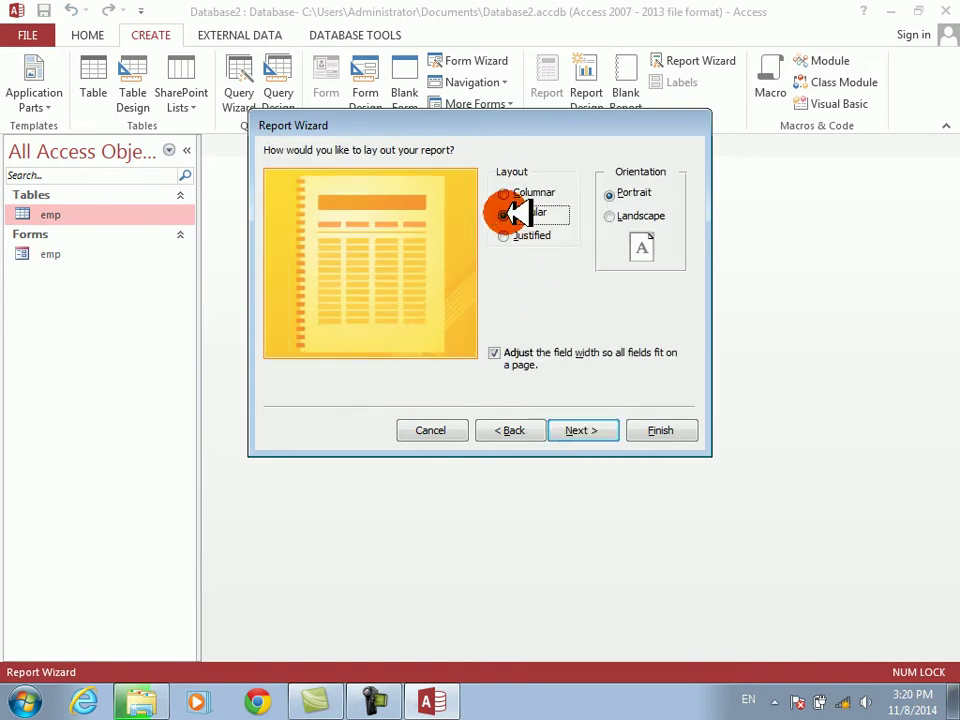
{"action": "left_click", "coordinate": [581, 430]}
{"action": "left_click", "coordinate": [660, 428]}
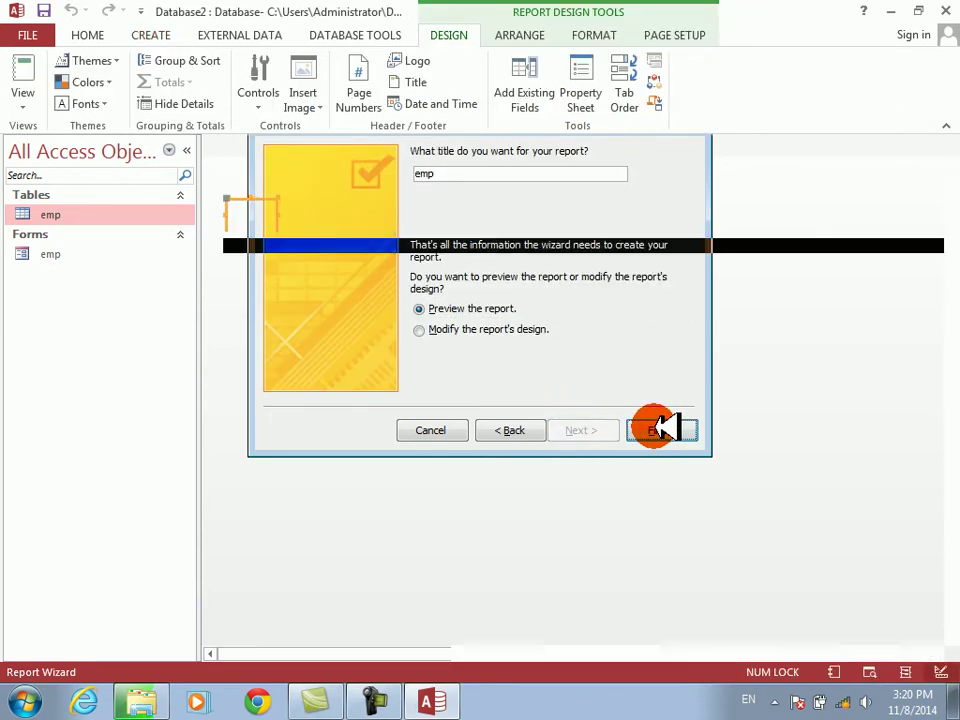
- Check the report preview and switch the report to Design View
{"action": "left_click", "coordinate": [542, 187]}
{"action": "left_click", "coordinate": [542, 187]}
{"action": "right_click", "coordinate": [540, 194]}
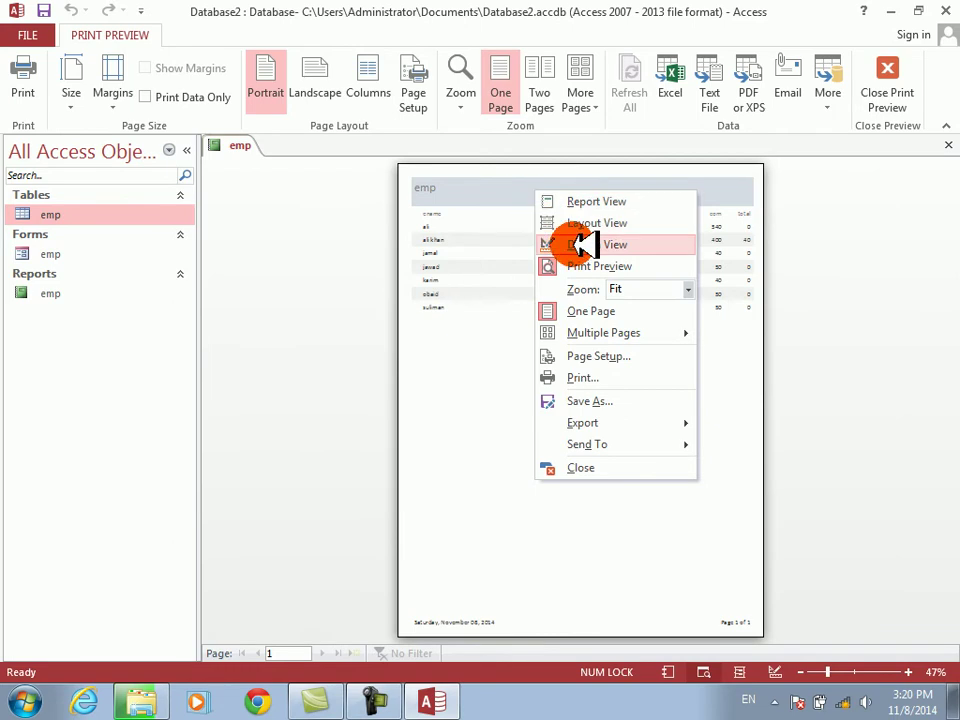
{"action": "left_click", "coordinate": [580, 244]}
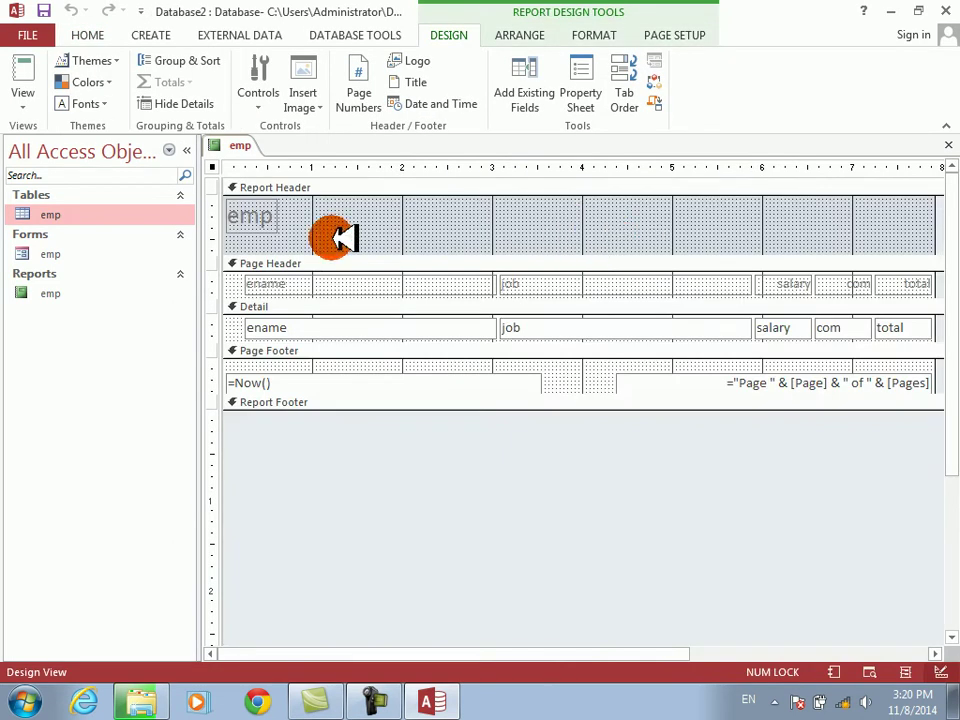
- Move the title label toward the header centre and change its text from emp to EMPLOYEE SALARY SHEET
{"action": "left_click", "coordinate": [265, 218]}
{"action": "left_click_drag", "start_coordinate": [268, 218], "coordinate": [690, 226]}
{"action": "left_click", "coordinate": [690, 226]}
{"action": "key", "text": "BackSpace"}
{"action": "key", "text": "BackSpace"}
{"action": "key", "text": "BackSpace"}
{"action": "key", "text": "Caps_Lock"}
{"action": "type", "text": "EMPLOYEE SALARY "}
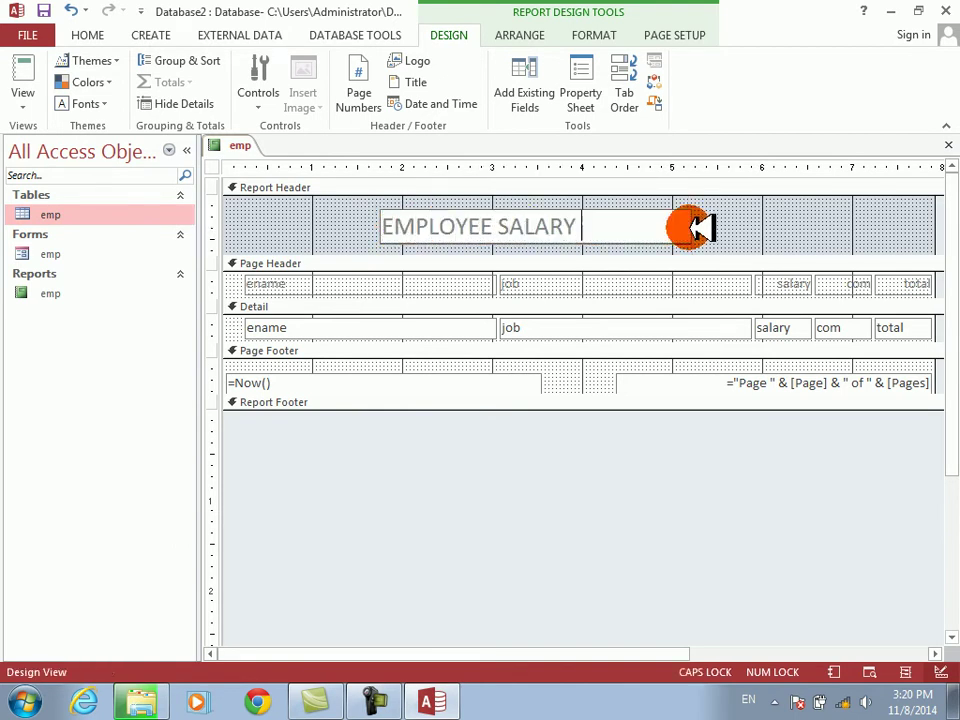
{"action": "type", "text": "SHEET"}
{"action": "key", "text": "Return"}
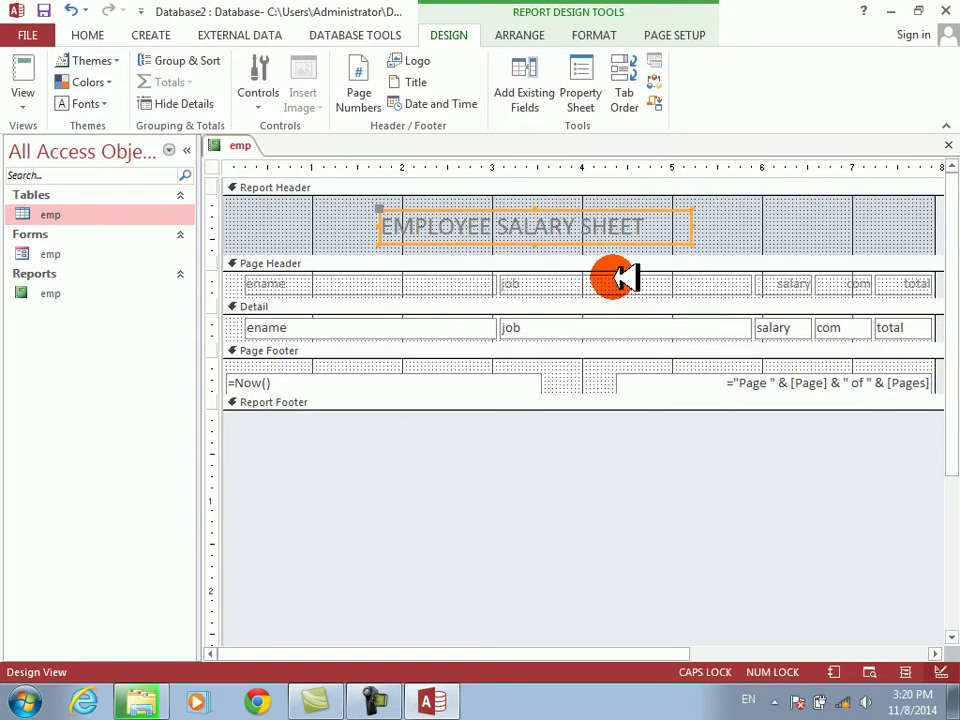
{"action": "left_click_drag", "start_coordinate": [242, 281], "coordinate": [920, 325]}
- Apply a tabular layout and narrow the ename, job, salary, com and total columns
{"action": "left_click", "coordinate": [584, 32]}
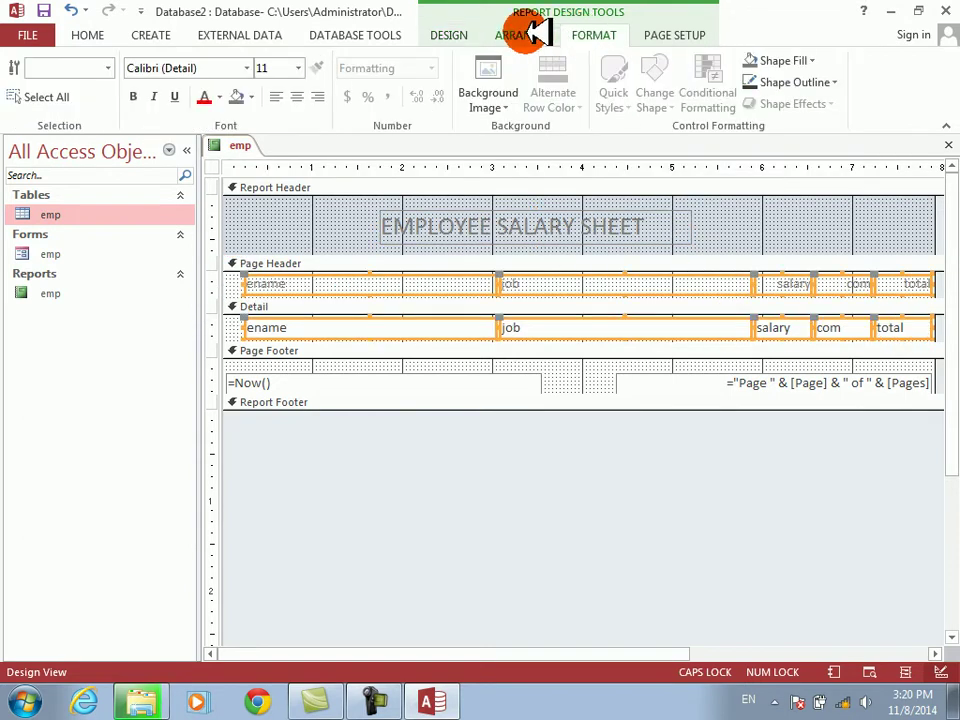
{"action": "left_click", "coordinate": [522, 33]}
{"action": "left_click", "coordinate": [100, 81]}
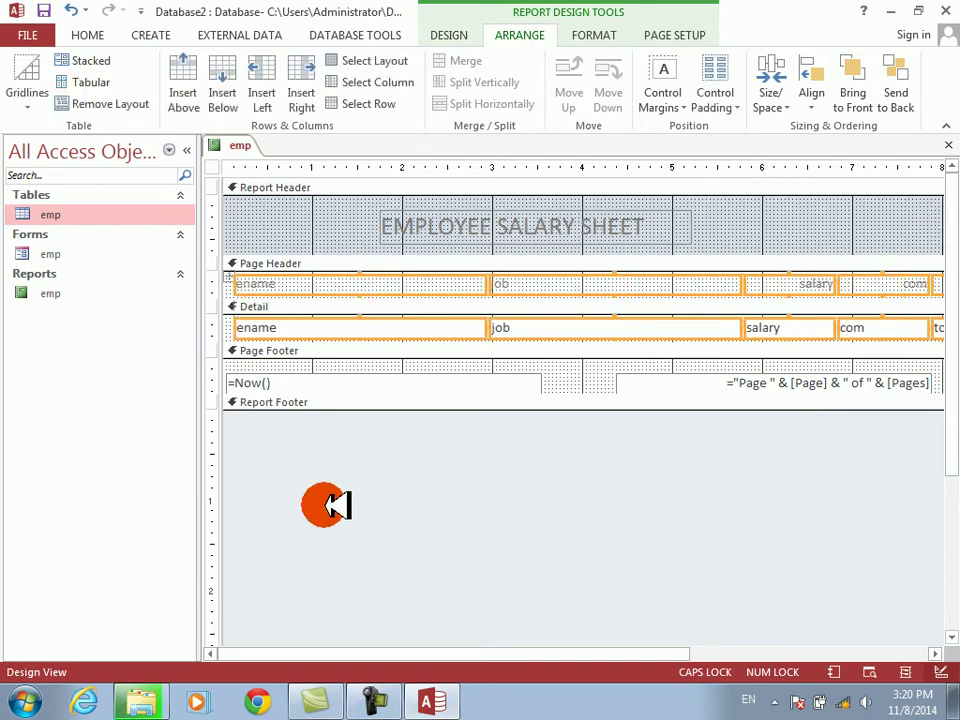
{"action": "left_click", "coordinate": [342, 327]}
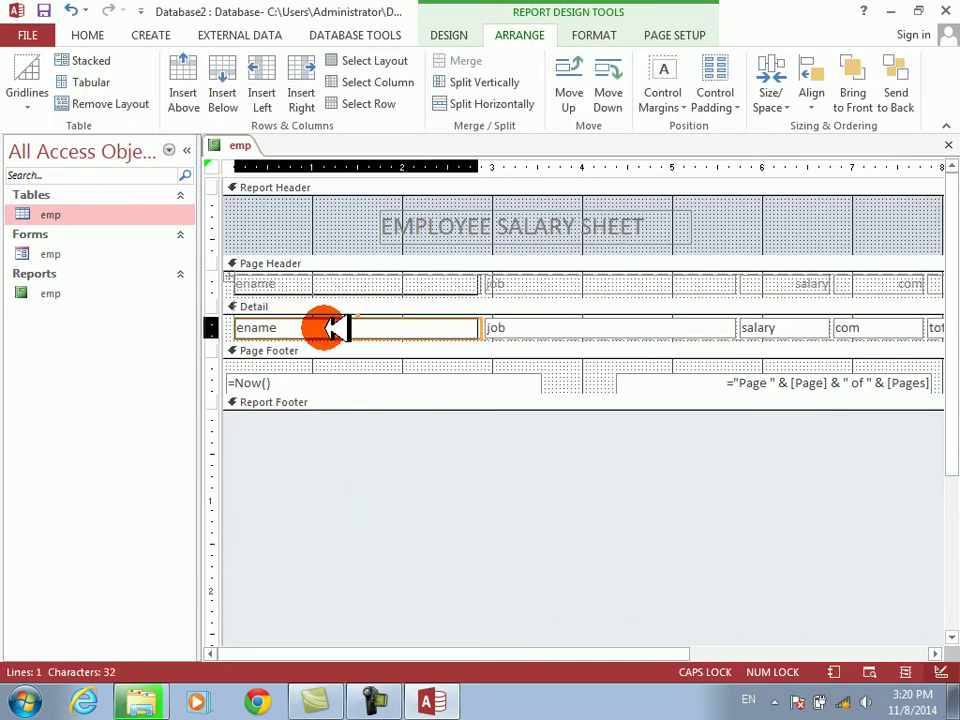
{"action": "left_click_drag", "start_coordinate": [347, 328], "coordinate": [347, 328]}
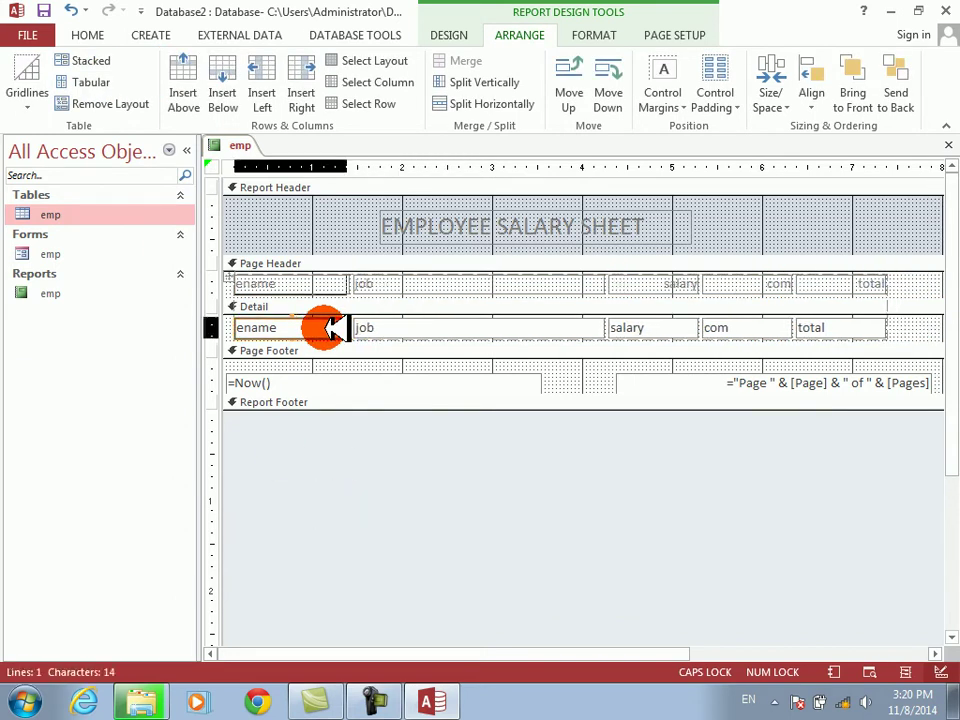
{"action": "key", "text": "shift+Left"}
{"action": "key", "text": "shift+Left"}
{"action": "key", "text": "shift+Left"}
{"action": "key", "text": "shift+Left"}
{"action": "key", "text": "shift+Left"}
{"action": "key", "text": "shift+Left"}
{"action": "key", "text": "shift+Left"}
{"action": "key", "text": "shift+Left"}
{"action": "key", "text": "shift+Left"}
{"action": "key", "text": "shift+Left"}
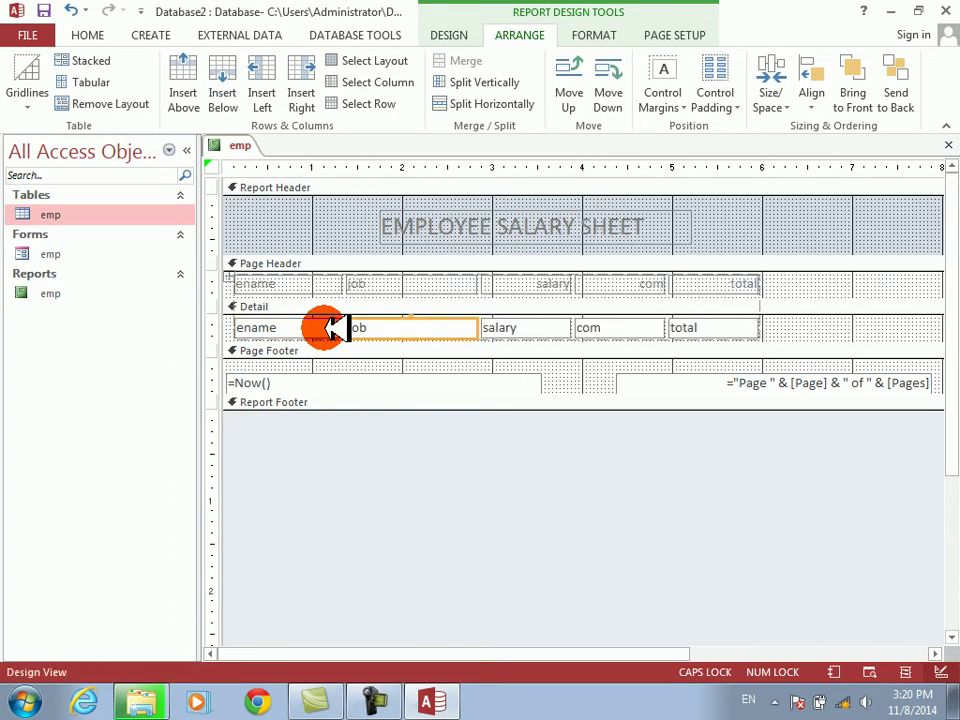
{"action": "key", "text": "shift+Left"}
{"action": "key", "text": "Tab"}
{"action": "key", "text": "shift+Left"}
{"action": "key", "text": "Tab"}
{"action": "key", "text": "shift+Left"}
{"action": "key", "text": "shift+Left"}
{"action": "key", "text": "Tab"}
{"action": "key", "text": "shift+Left"}
{"action": "key", "text": "shift+Left"}
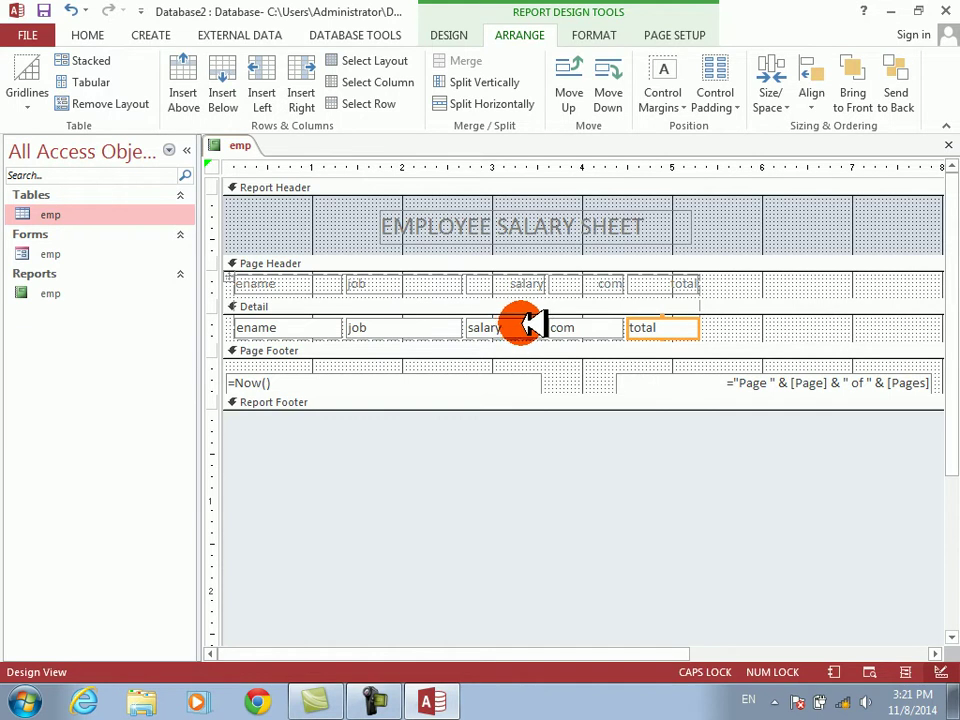
- Remove the layout, shrink the Detail section, enlarge the Page Header, and open Print Preview
{"action": "left_click_drag", "start_coordinate": [731, 321], "coordinate": [270, 313]}
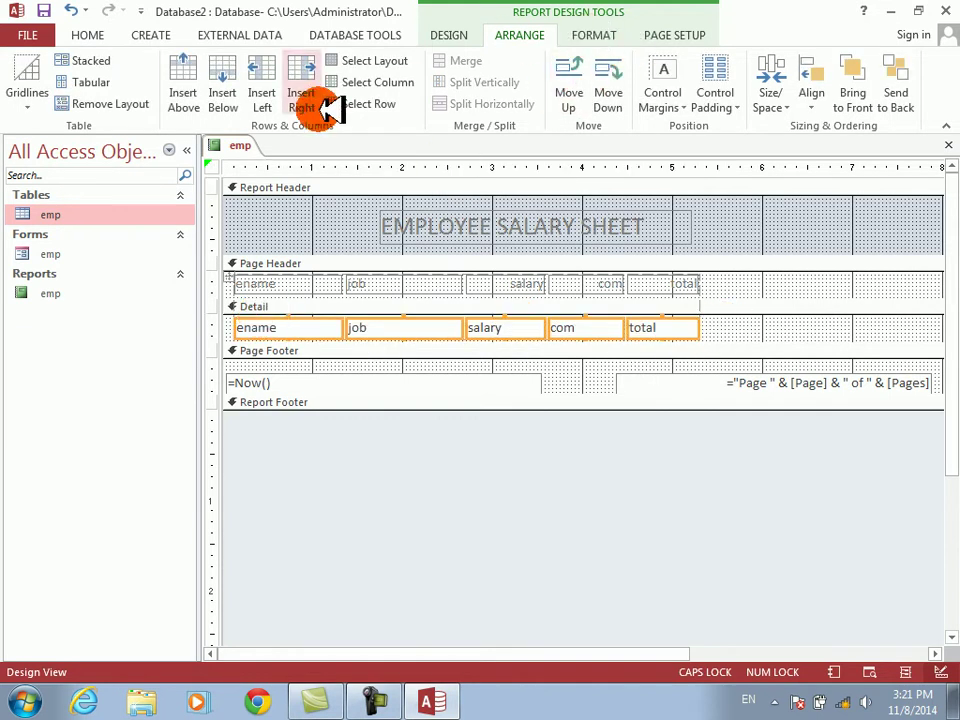
{"action": "left_click", "coordinate": [96, 103]}
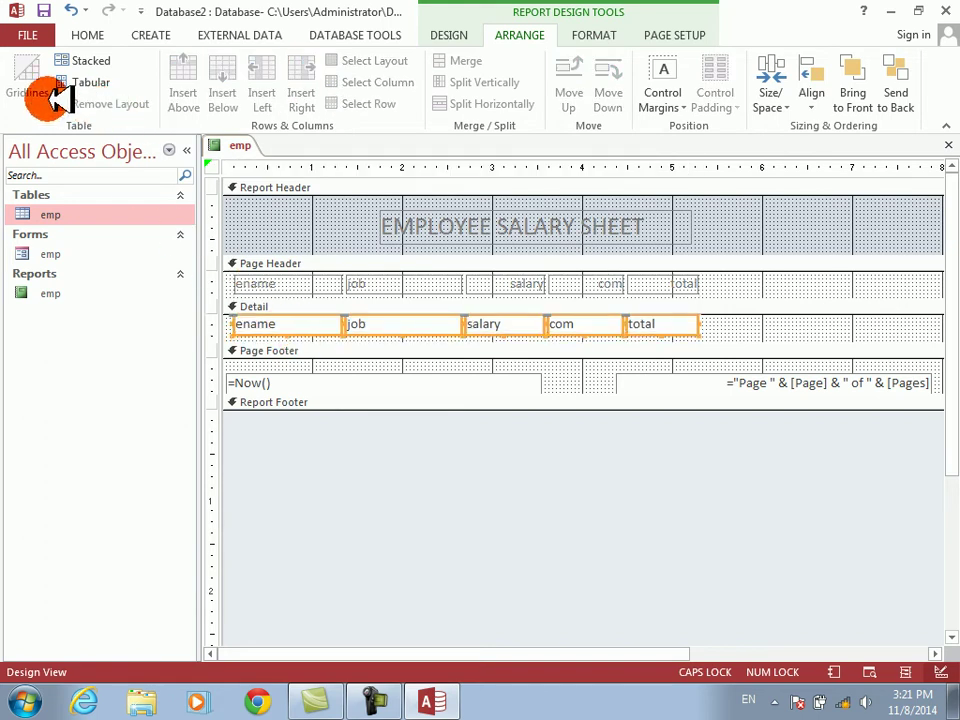
{"action": "left_click_drag", "start_coordinate": [328, 340], "coordinate": [315, 321]}
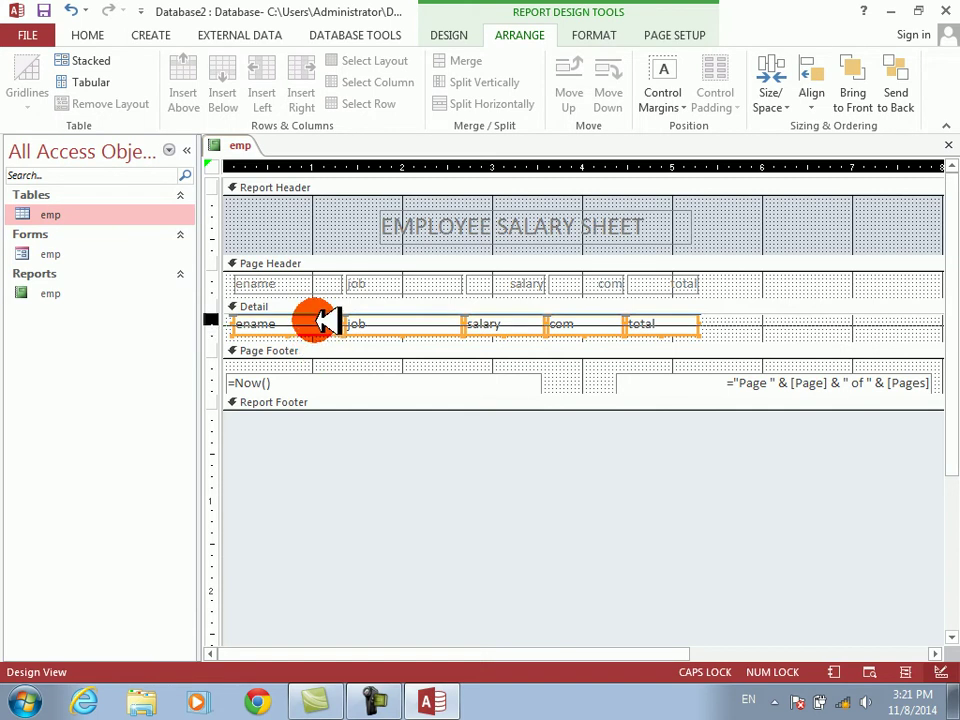
{"action": "left_click_drag", "start_coordinate": [686, 298], "coordinate": [686, 336]}
{"action": "left_click_drag", "start_coordinate": [713, 282], "coordinate": [300, 318]}
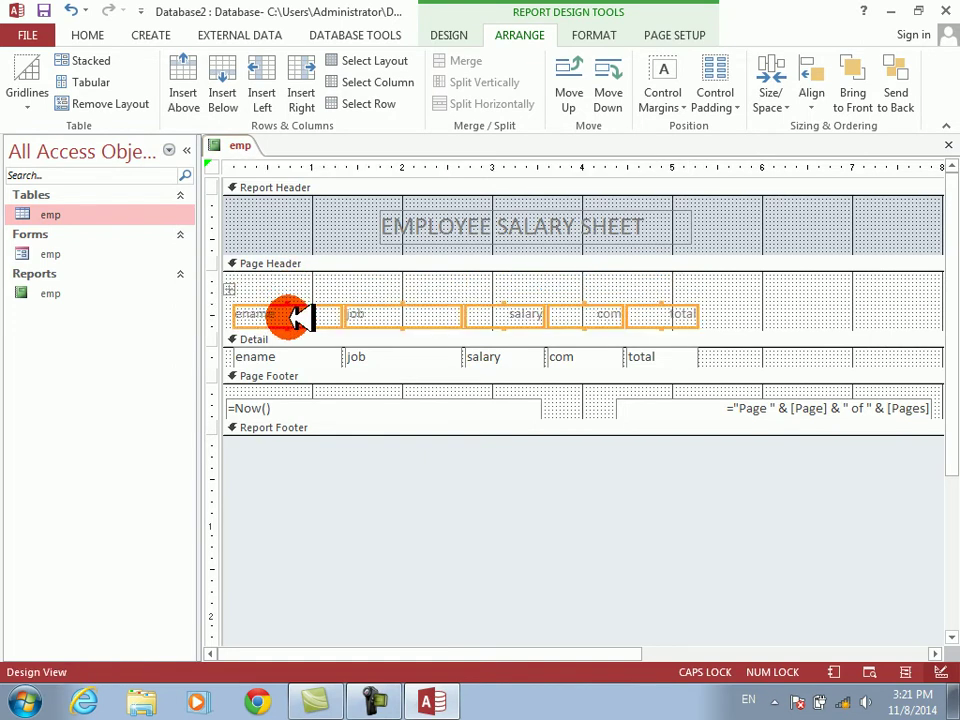
{"action": "left_click_drag", "start_coordinate": [255, 291], "coordinate": [733, 355]}
{"action": "left_click", "coordinate": [785, 321]}
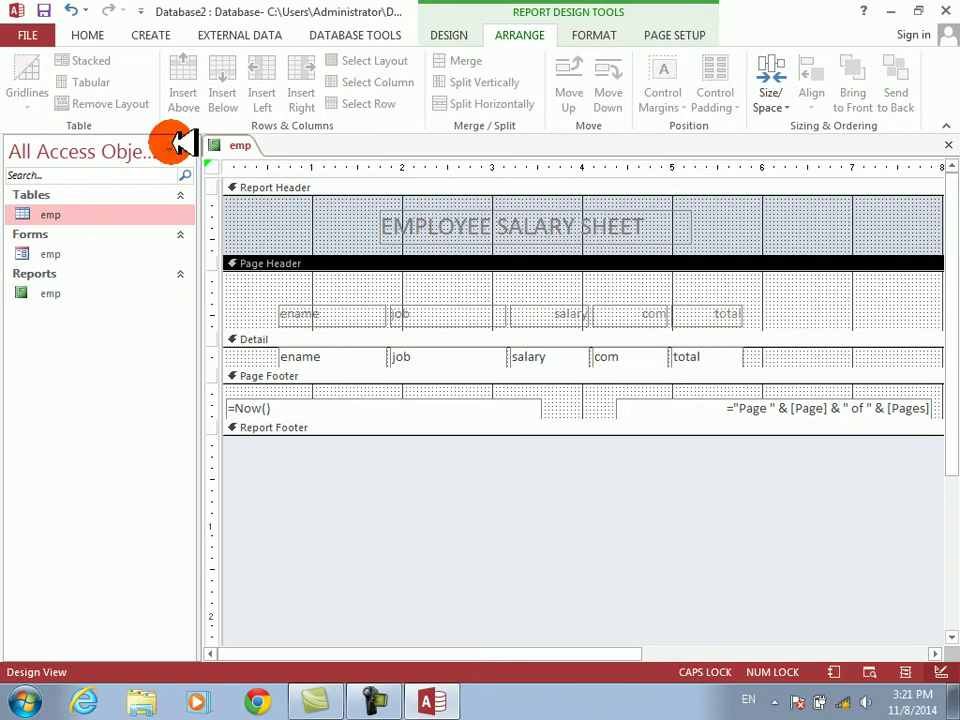
{"action": "left_click", "coordinate": [447, 34]}
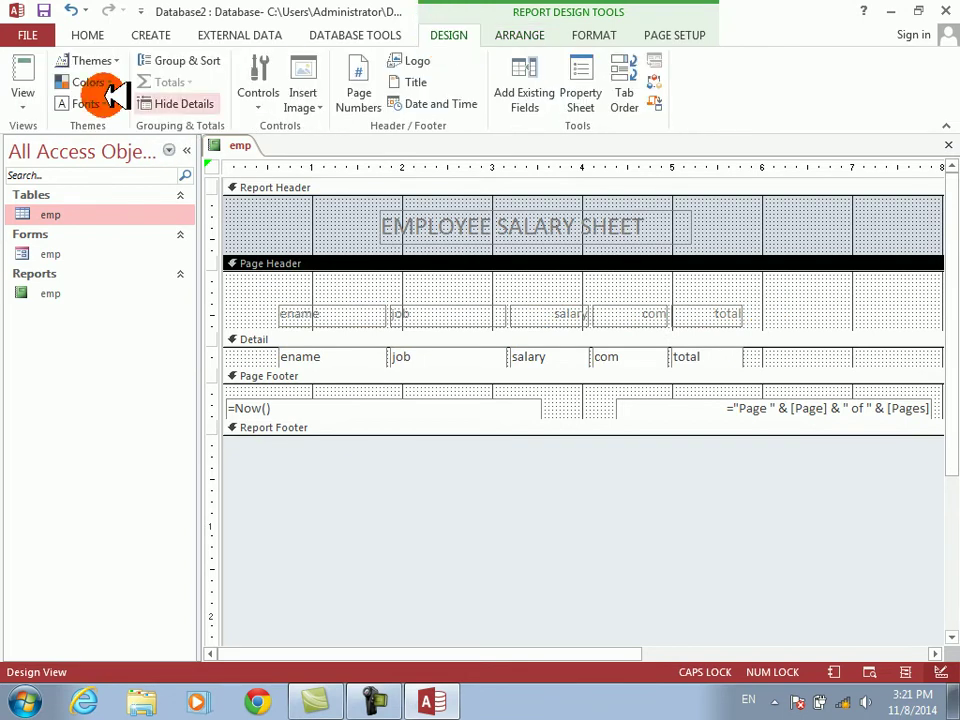
{"action": "left_click", "coordinate": [22, 95]}
{"action": "left_click", "coordinate": [64, 180]}
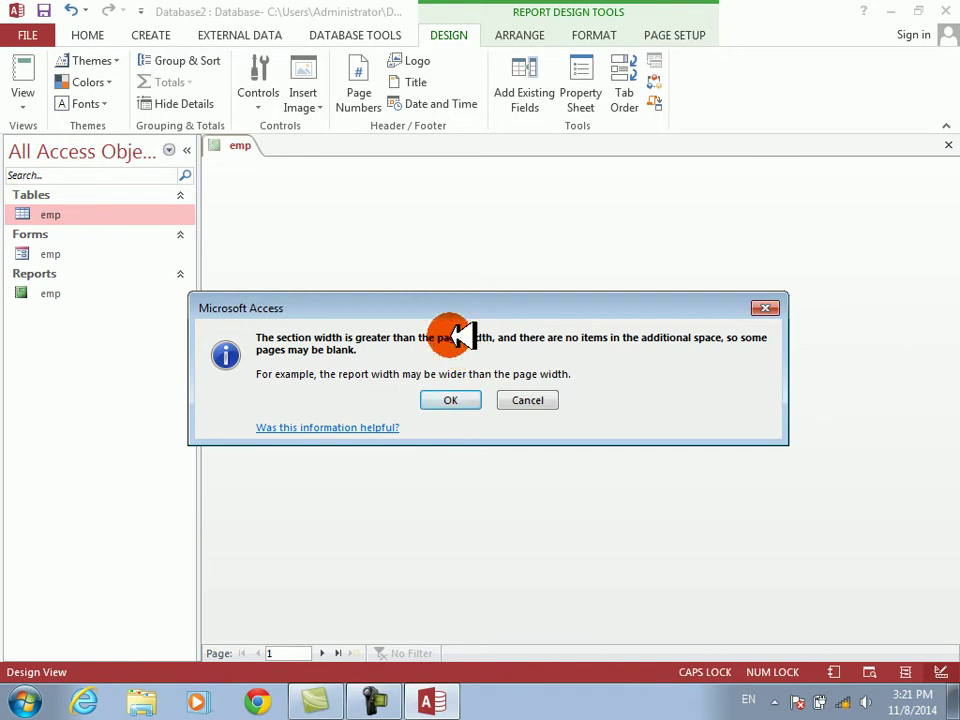
- Dismiss the page-width warning, move the page-number box left and narrow it, and trim the report width
{"action": "left_click_drag", "start_coordinate": [440, 300], "coordinate": [471, 314]}
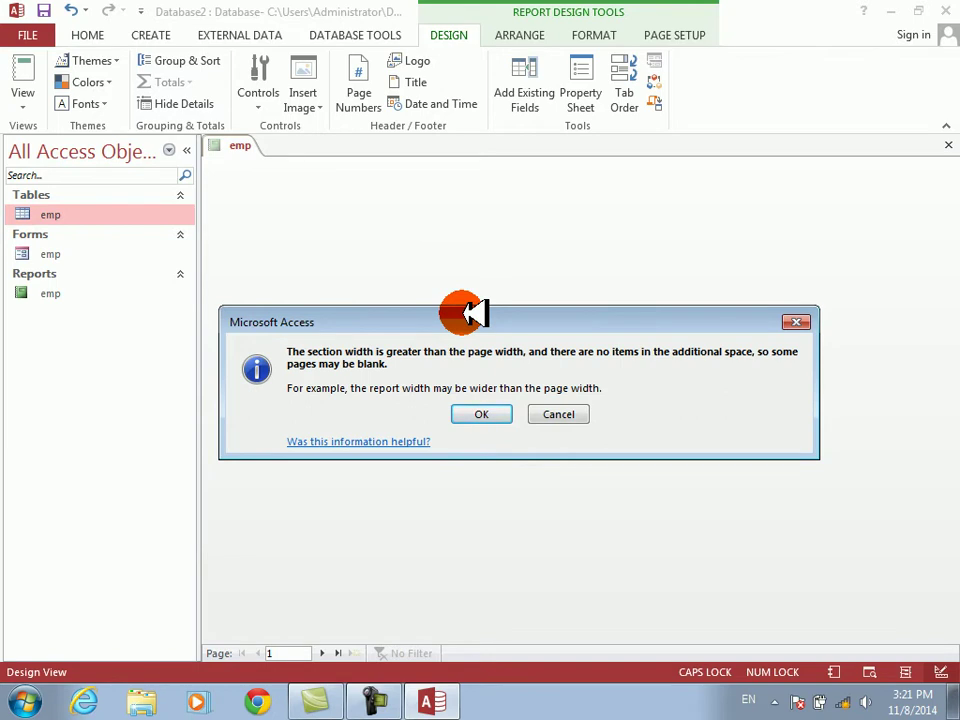
{"action": "key", "text": "Return"}
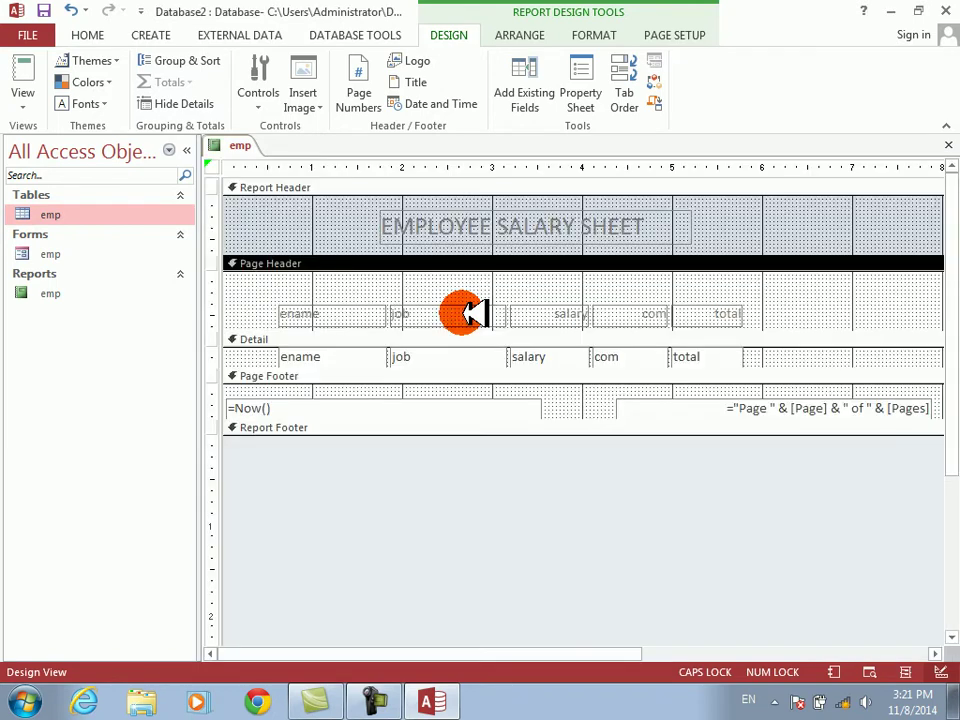
{"action": "left_click", "coordinate": [727, 350]}
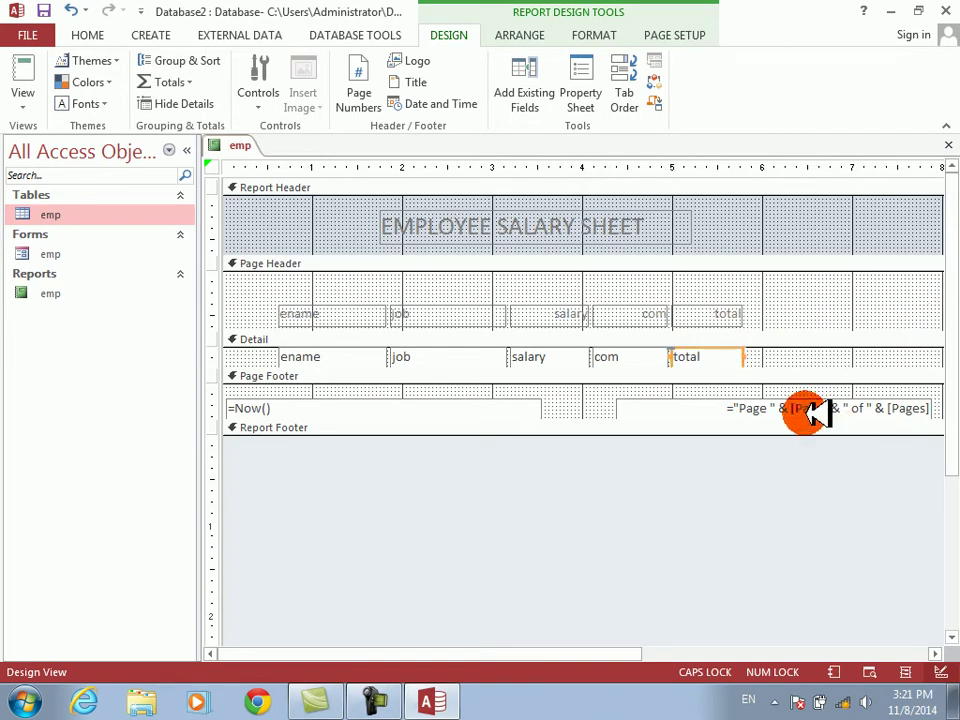
{"action": "left_click_drag", "start_coordinate": [704, 412], "coordinate": [553, 399]}
{"action": "left_click_drag", "start_coordinate": [800, 397], "coordinate": [695, 404]}
{"action": "left_click", "coordinate": [625, 402]}
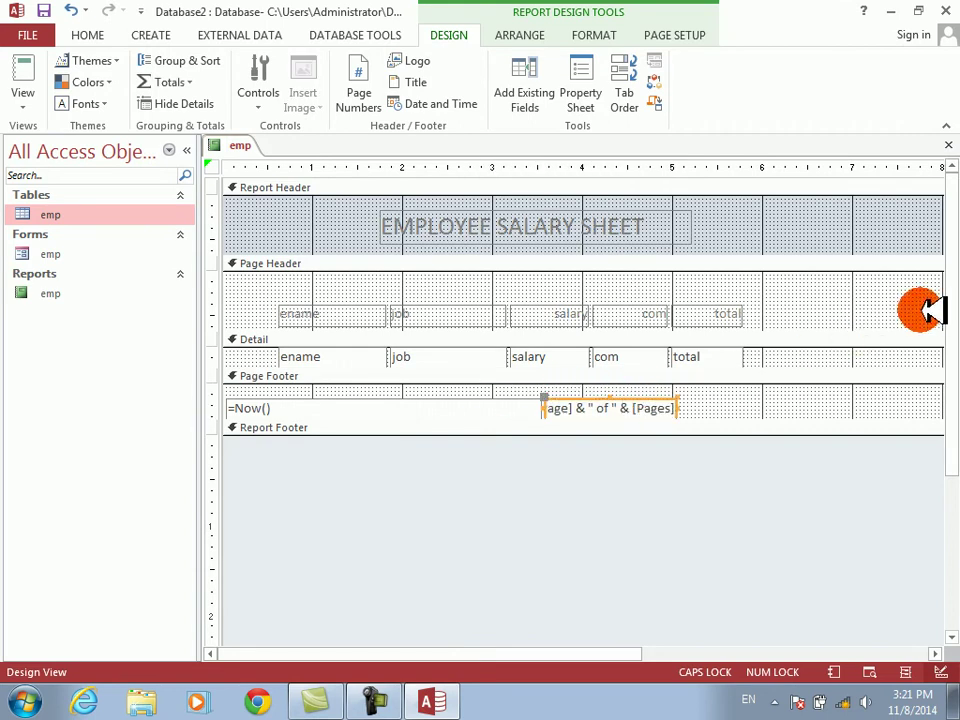
{"action": "left_click_drag", "start_coordinate": [944, 315], "coordinate": [664, 347]}
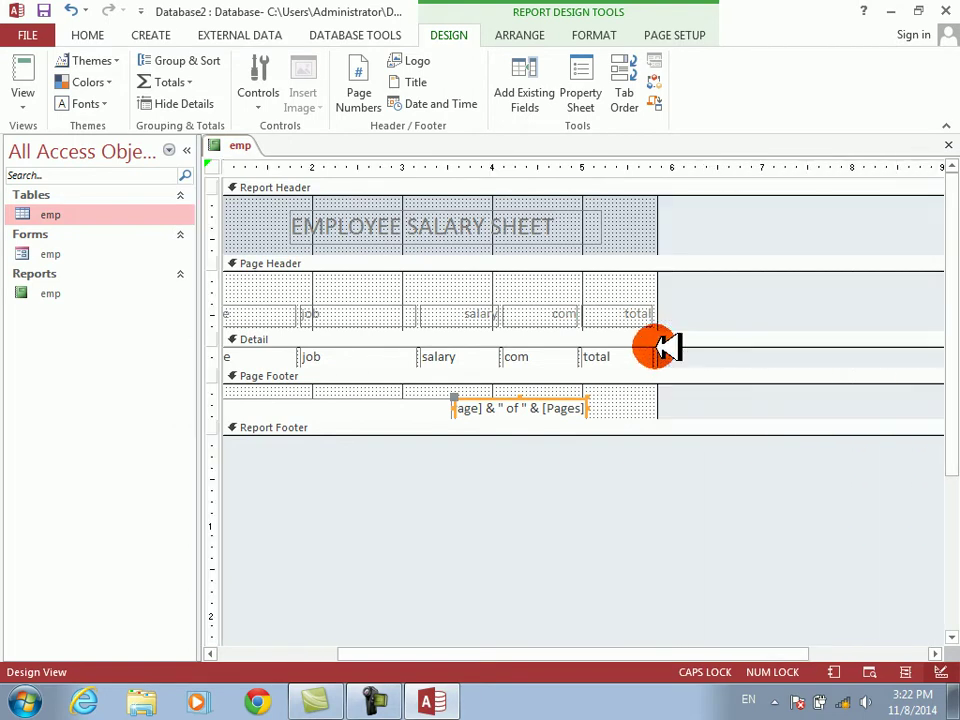
- Review the report in Print Preview, then back in Design View nudge all headings and fields right
{"action": "left_click", "coordinate": [28, 88]}
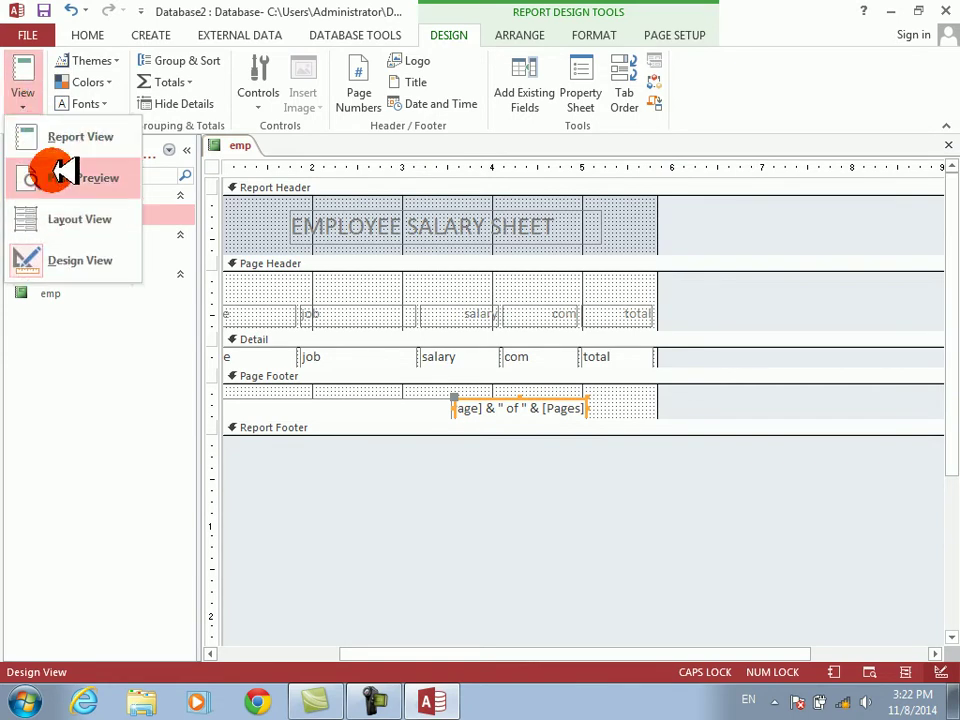
{"action": "left_click", "coordinate": [62, 177]}
{"action": "left_click", "coordinate": [466, 262]}
{"action": "left_click", "coordinate": [545, 179]}
{"action": "left_click", "coordinate": [549, 178]}
{"action": "left_click", "coordinate": [549, 178]}
{"action": "right_click", "coordinate": [540, 181]}
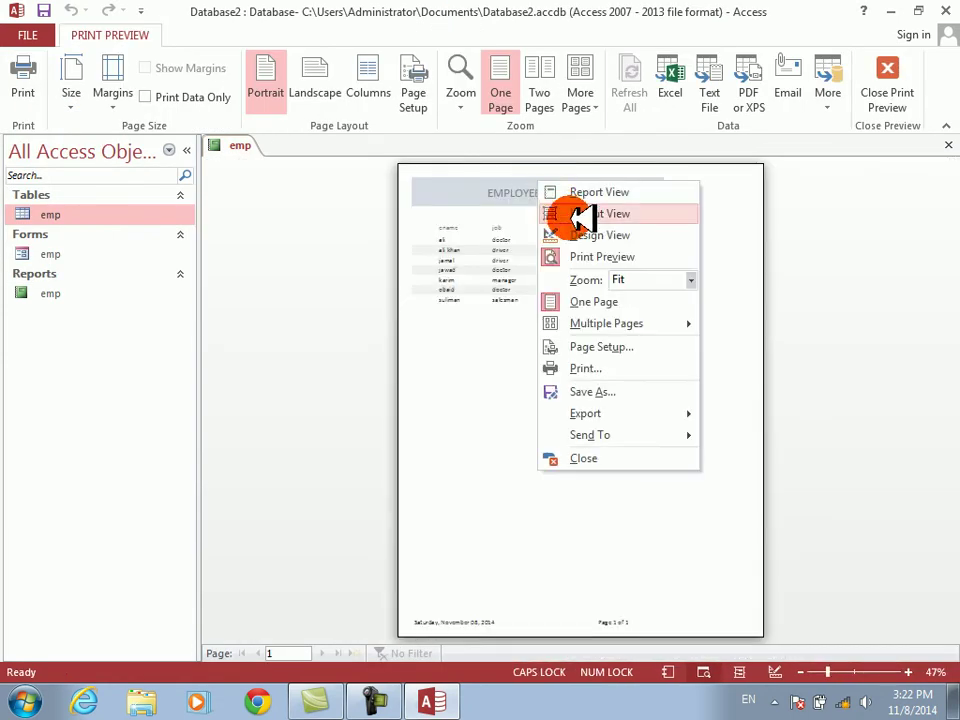
{"action": "left_click", "coordinate": [580, 236]}
{"action": "left_click_drag", "start_coordinate": [265, 293], "coordinate": [729, 354]}
{"action": "key", "text": "Right"}
{"action": "key", "text": "Right"}
{"action": "key", "text": "Right"}
{"action": "key", "text": "Right"}
{"action": "key", "text": "Right"}
{"action": "key", "text": "Right"}
{"action": "key", "text": "Right"}
{"action": "key", "text": "Right"}
{"action": "key", "text": "Right"}
{"action": "key", "text": "Right"}
{"action": "key", "text": "Right"}
{"action": "key", "text": "Right"}
{"action": "key", "text": "Right"}
{"action": "key", "text": "Right"}
{"action": "key", "text": "Right"}
{"action": "key", "text": "Right"}
{"action": "key", "text": "Right"}
{"action": "key", "text": "Right"}
{"action": "key", "text": "Right"}
{"action": "key", "text": "Right"}
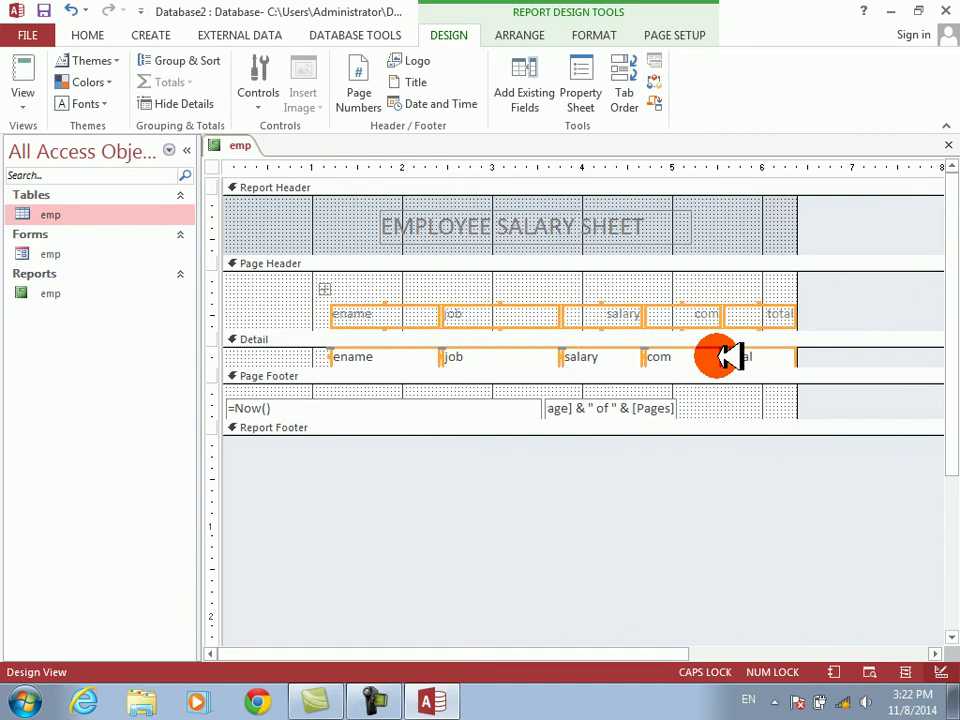
- Arrange the five detail fields in a tabular layout and make the total box narrower
{"action": "left_click_drag", "start_coordinate": [310, 350], "coordinate": [804, 354]}
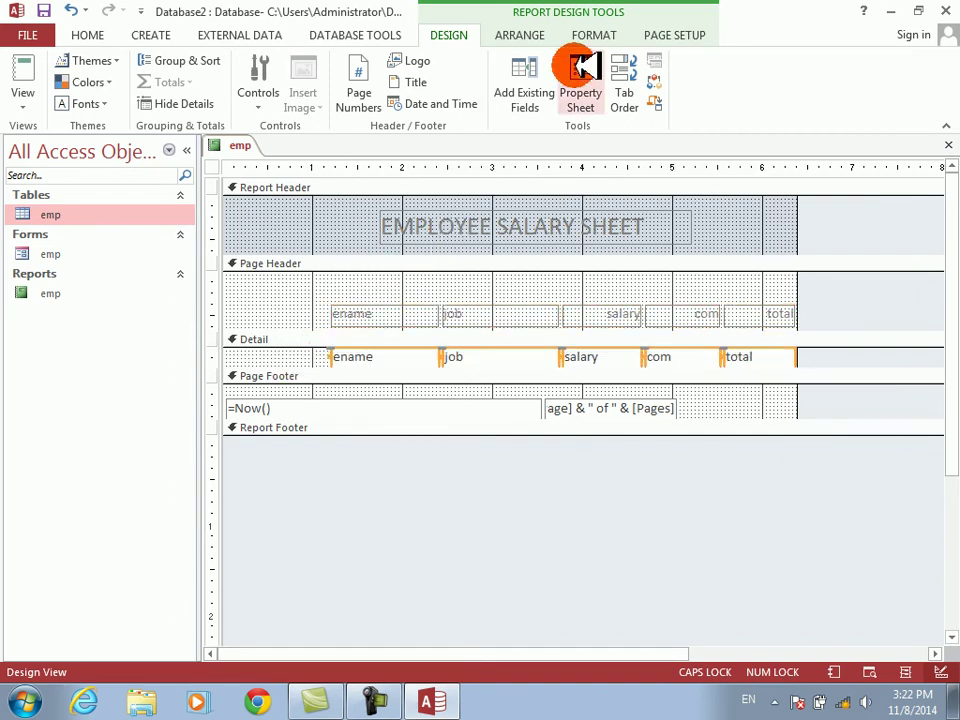
{"action": "left_click", "coordinate": [519, 36]}
{"action": "left_click", "coordinate": [104, 82]}
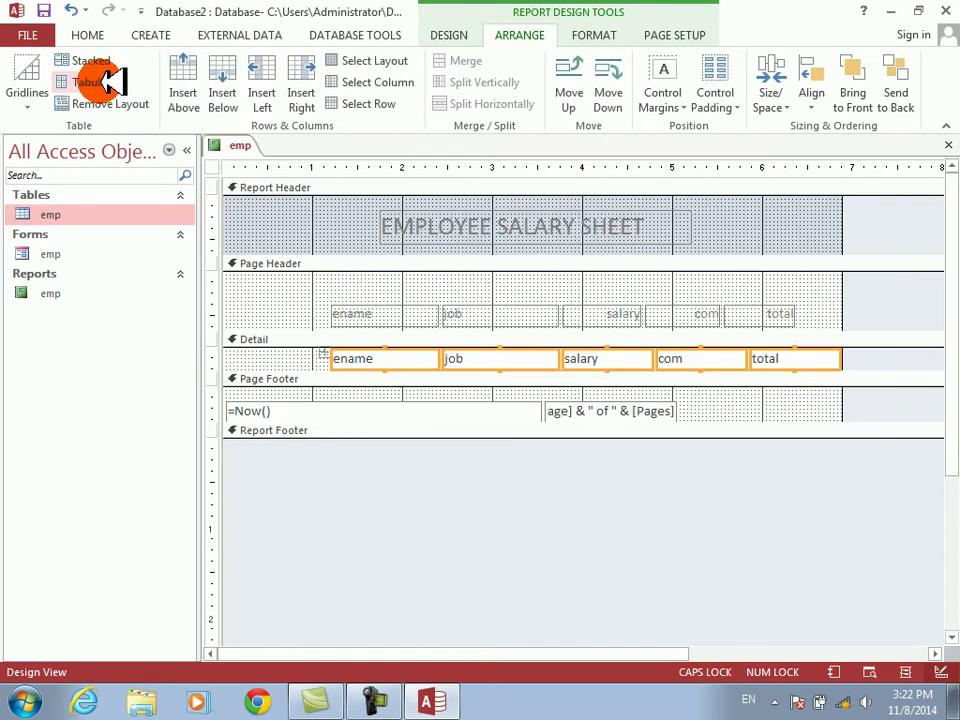
{"action": "left_click", "coordinate": [320, 311]}
{"action": "left_click_drag", "start_coordinate": [320, 311], "coordinate": [821, 311]}
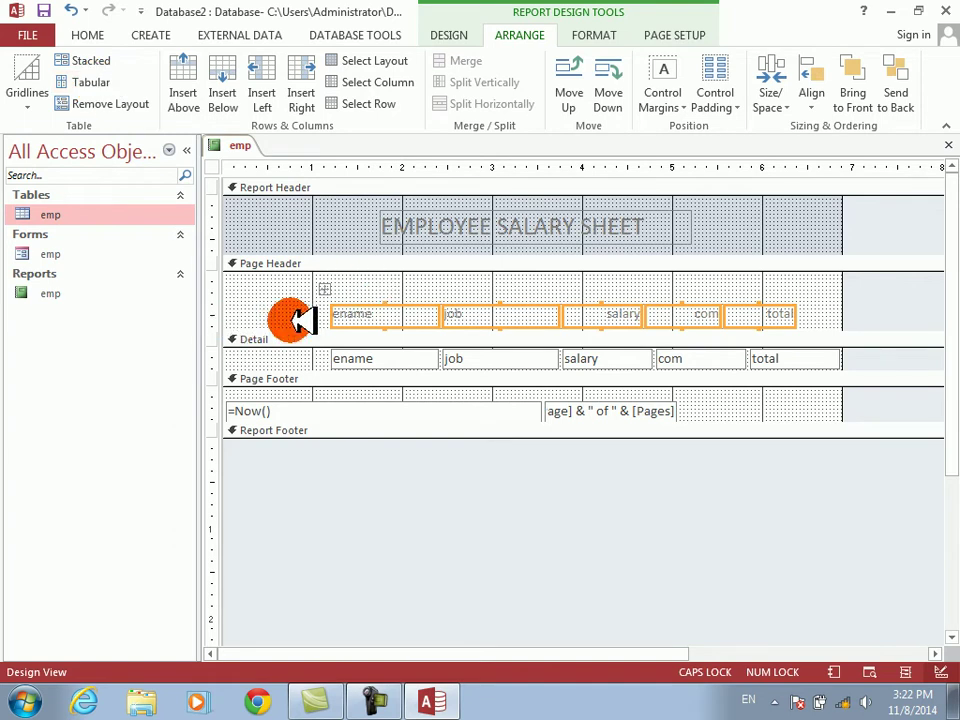
{"action": "left_click", "coordinate": [769, 450]}
{"action": "left_click", "coordinate": [775, 357]}
{"action": "key", "text": "shift+Left"}
{"action": "key", "text": "shift+Left"}
{"action": "key", "text": "shift+Left"}
{"action": "left_click", "coordinate": [776, 314]}
{"action": "left_click", "coordinate": [778, 314]}
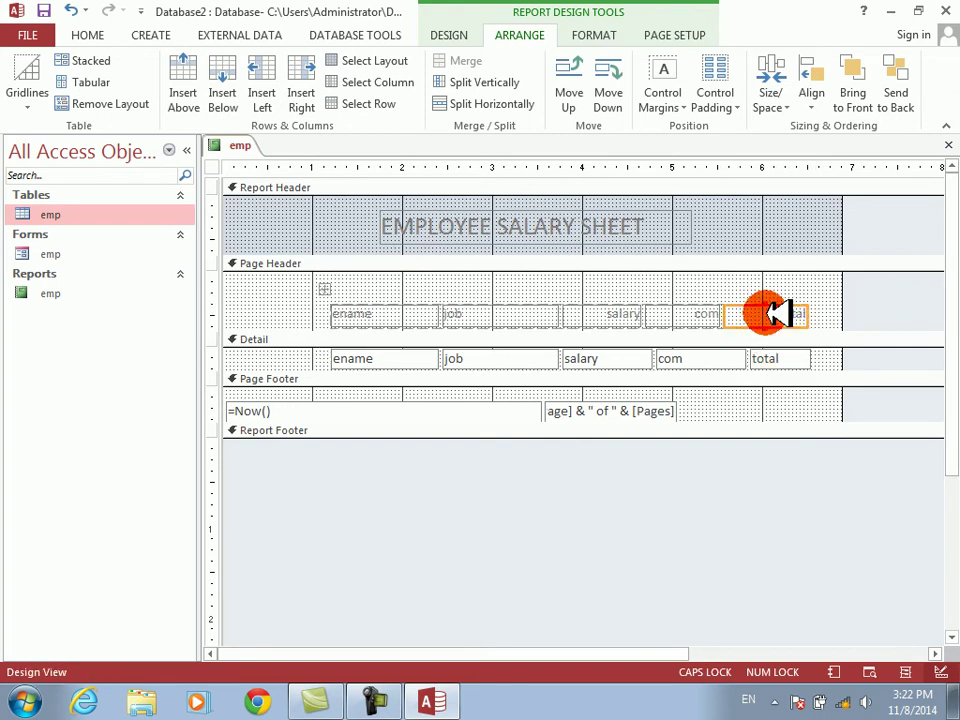
- Add a top gridline to the detail text boxes and make the Report Footer taller
{"action": "left_click_drag", "start_coordinate": [345, 362], "coordinate": [840, 339]}
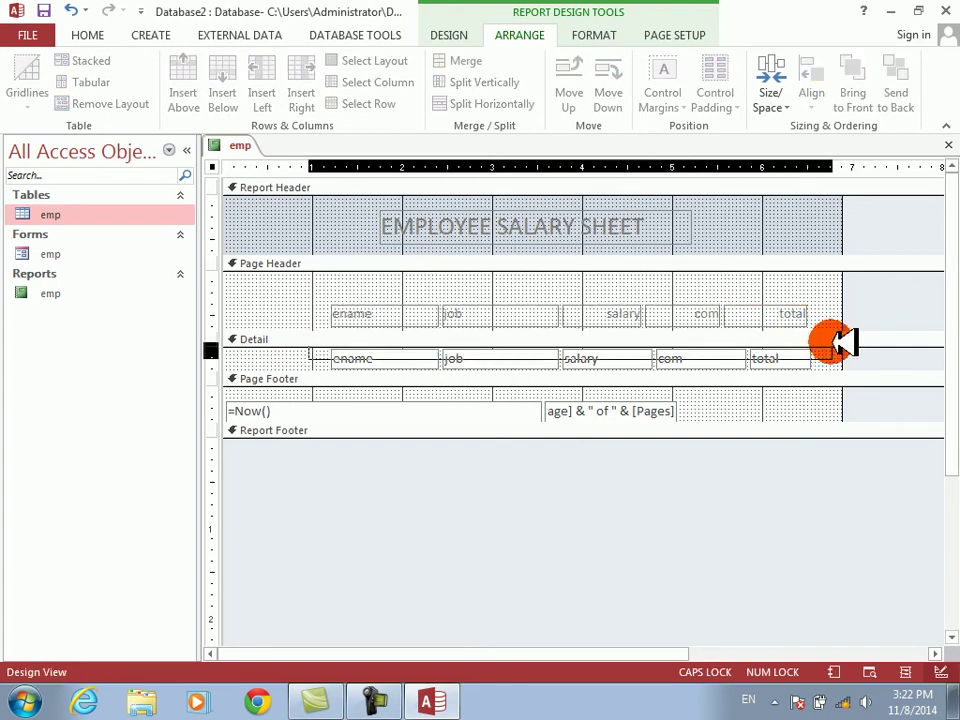
{"action": "left_click", "coordinate": [28, 95]}
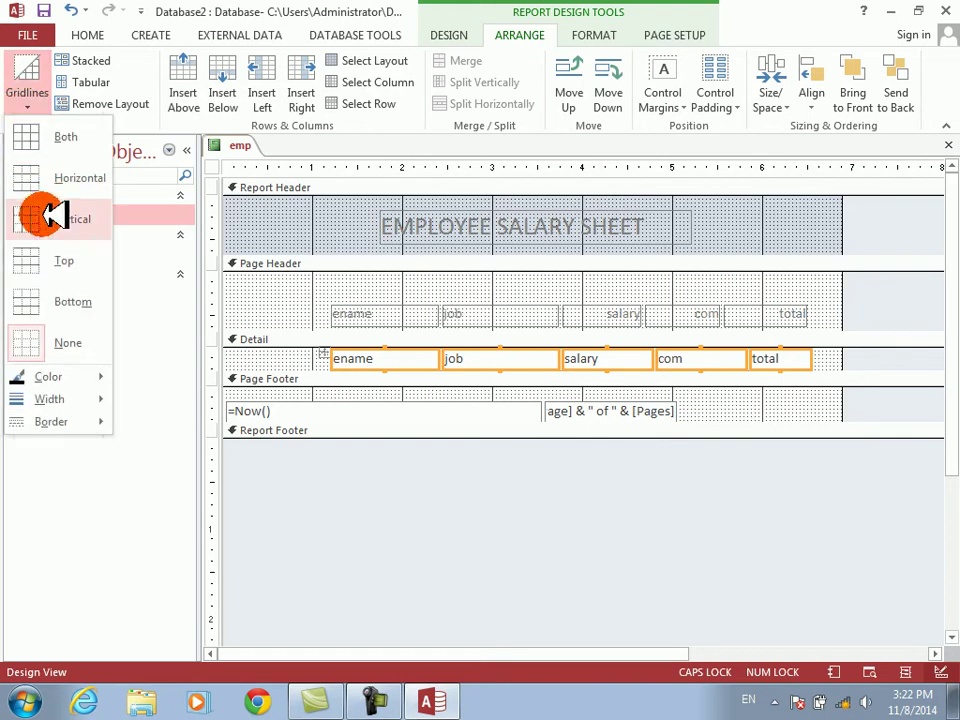
{"action": "left_click", "coordinate": [35, 263]}
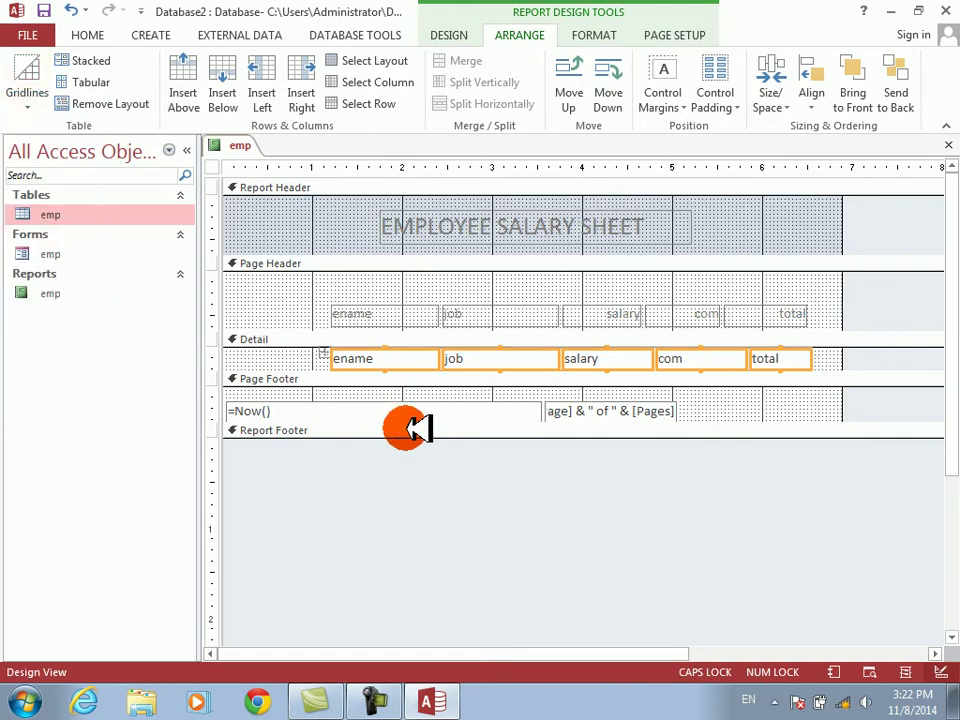
{"action": "left_click_drag", "start_coordinate": [420, 437], "coordinate": [418, 477]}
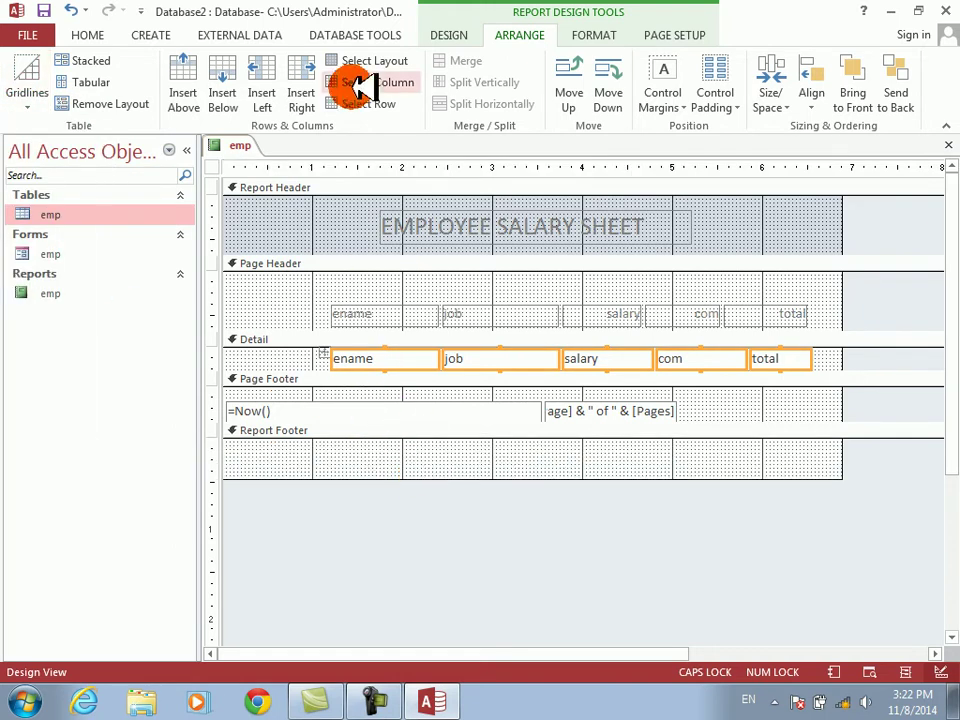
{"action": "left_click", "coordinate": [447, 34]}
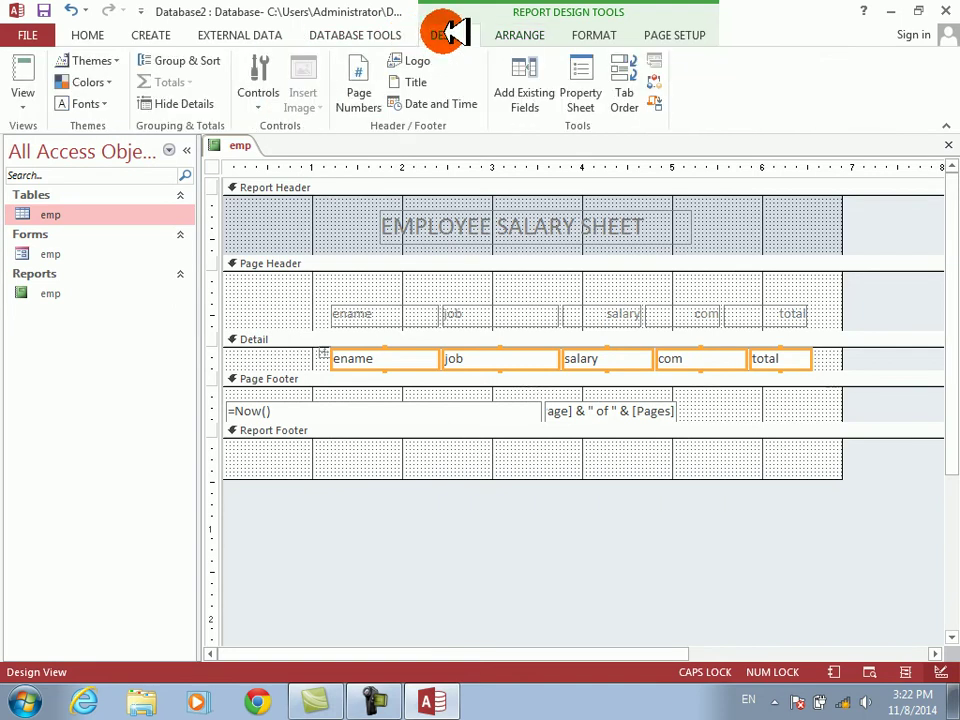
{"action": "left_click", "coordinate": [258, 105]}
- Draw a bold TOTAL SALARY text box with =Sum([SALARY]) in the Report Footer
{"action": "left_click", "coordinate": [293, 135]}
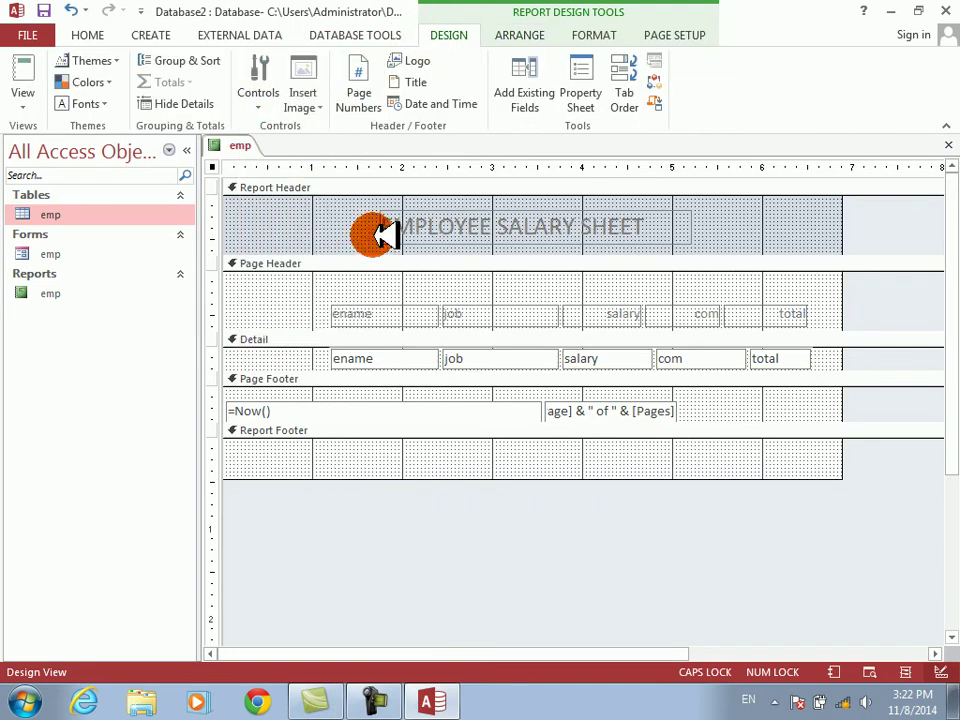
{"action": "mouse_move", "coordinate": [697, 447]}
{"action": "left_mouse_down"}
{"action": "mouse_move", "coordinate": [772, 452]}
{"action": "mouse_move", "coordinate": [790, 468]}
{"action": "left_mouse_up"}
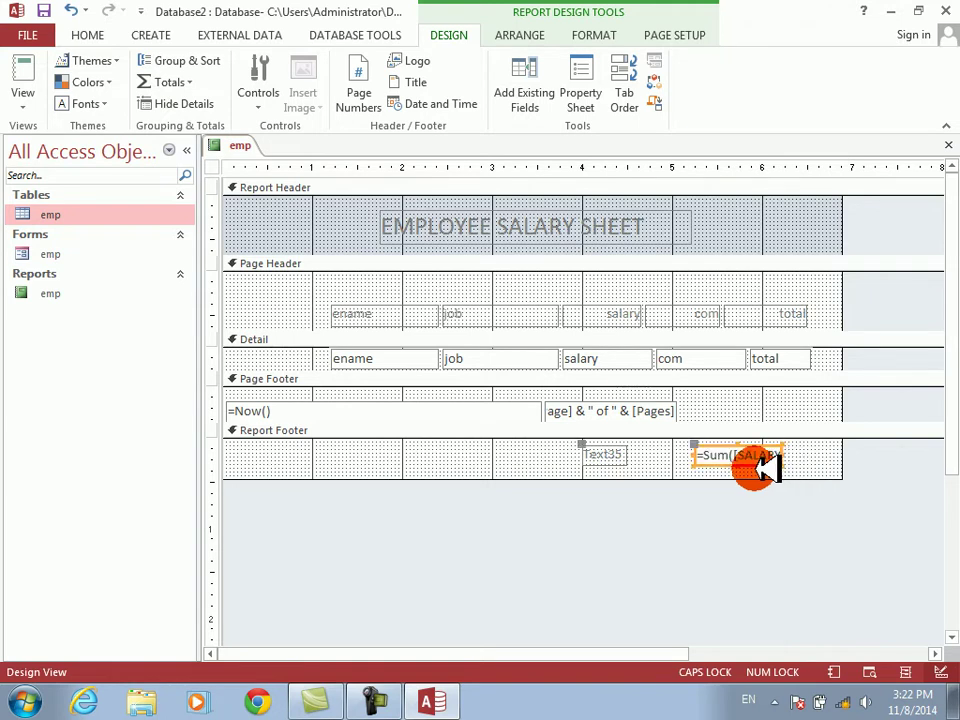
{"action": "left_click", "coordinate": [620, 455]}
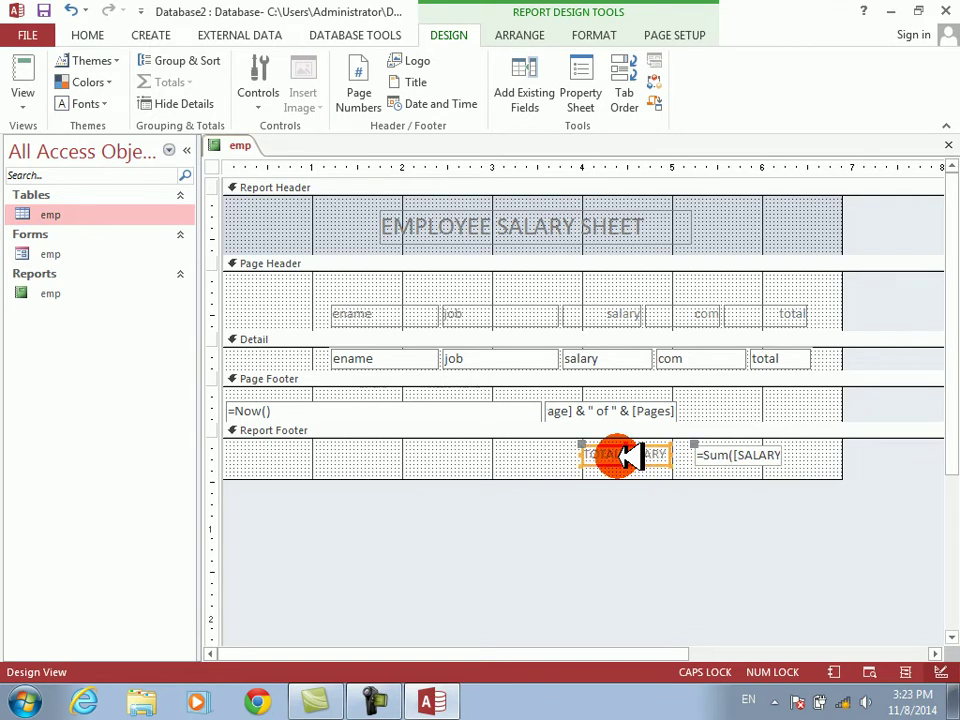
{"action": "left_click_drag", "start_coordinate": [536, 439], "coordinate": [746, 470]}
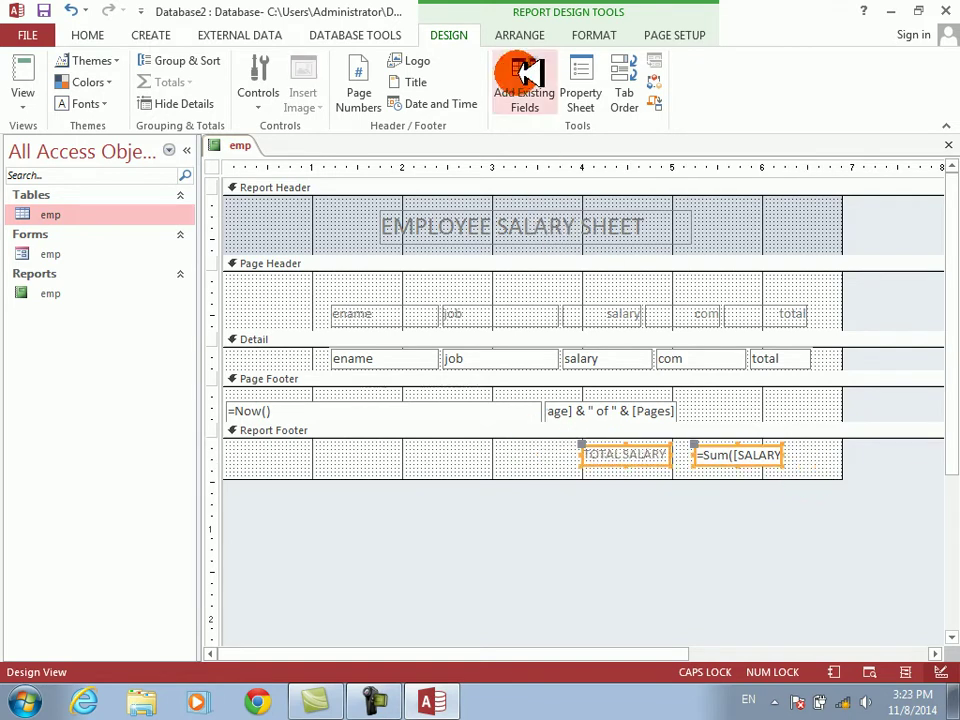
{"action": "left_click", "coordinate": [588, 32]}
{"action": "left_click", "coordinate": [138, 97]}
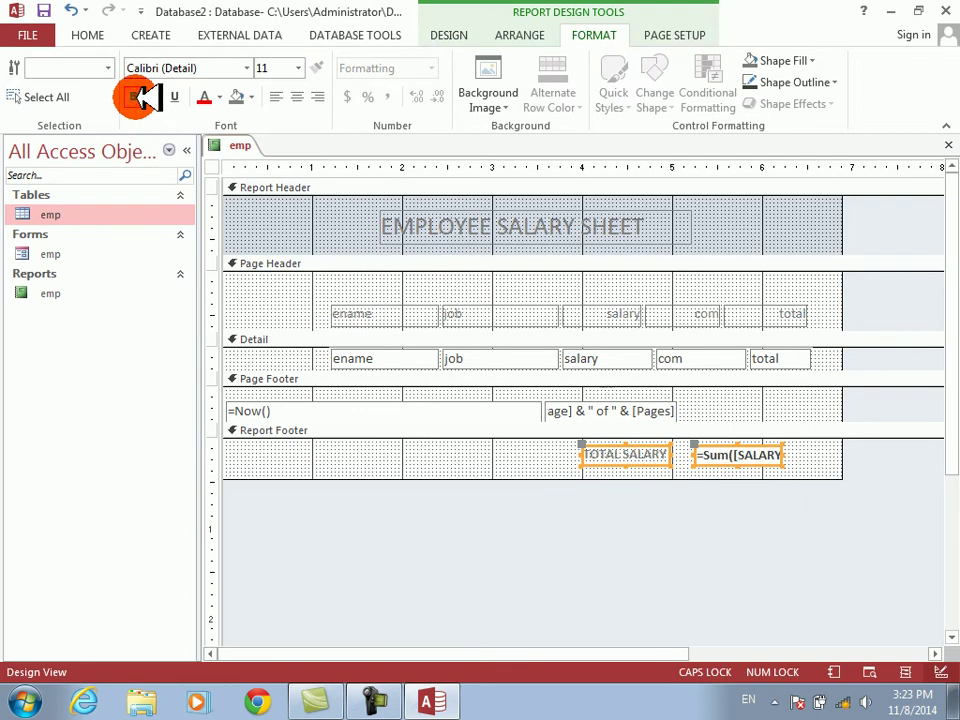
- Open the report in Print Preview at full size to see the 28500 total
{"action": "left_click", "coordinate": [462, 32]}
{"action": "left_click", "coordinate": [24, 100]}
{"action": "left_click", "coordinate": [30, 180]}
{"action": "left_click", "coordinate": [422, 311]}
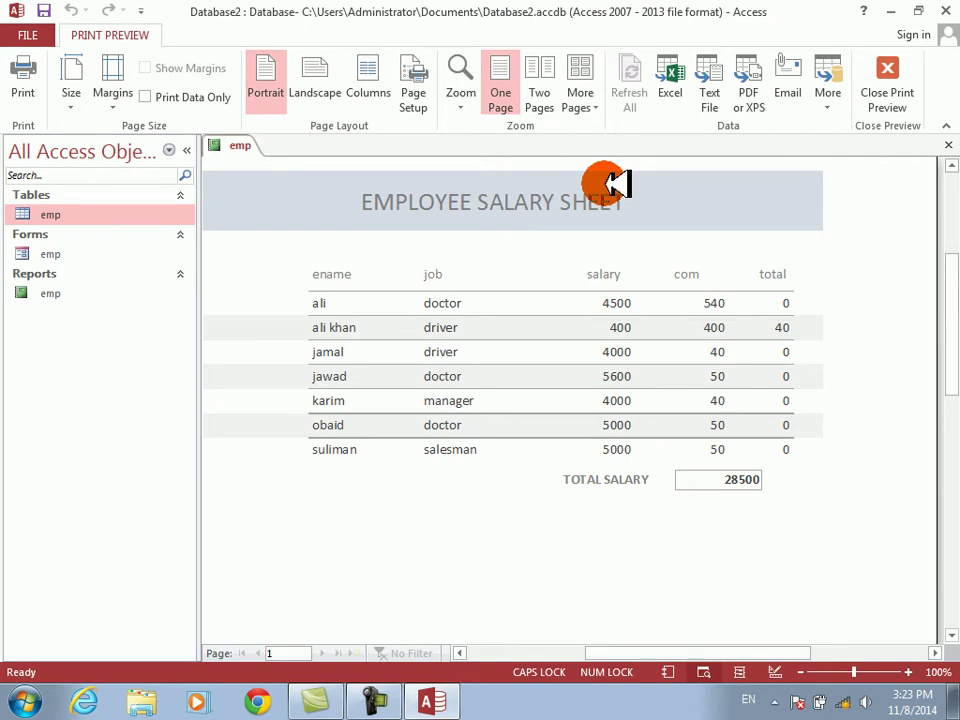
- Toggle the preview between whole page and full size to check the 28500 total, then close the emp report
{"action": "left_click", "coordinate": [605, 182]}
{"action": "left_click", "coordinate": [582, 180]}
{"action": "left_click", "coordinate": [578, 180]}
{"action": "left_click", "coordinate": [578, 180]}
{"action": "left_click", "coordinate": [578, 180]}
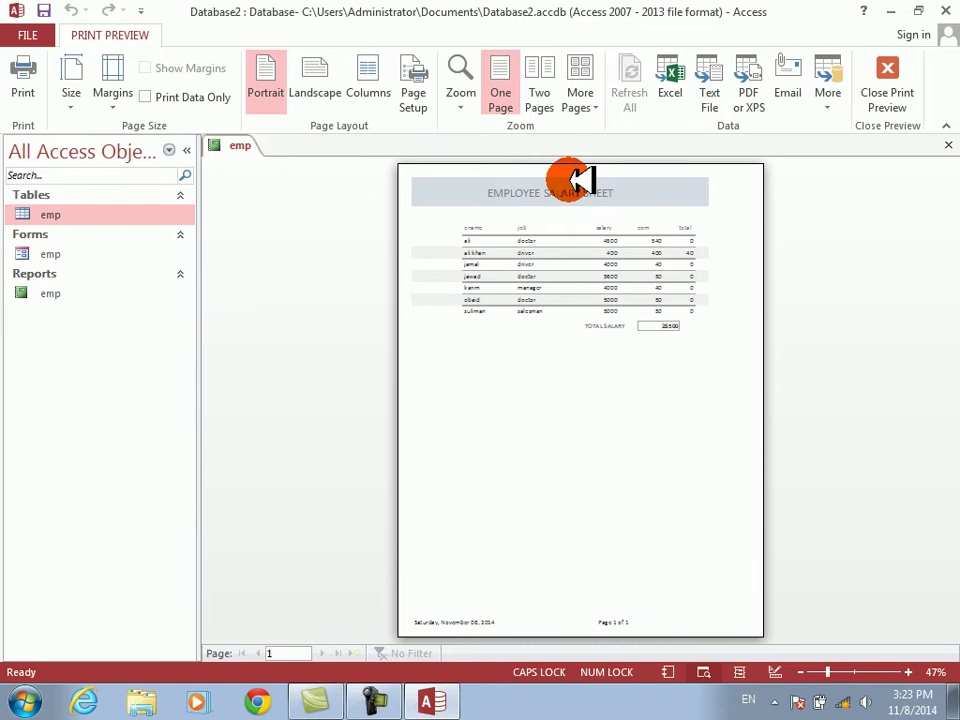
{"action": "left_click", "coordinate": [580, 180]}
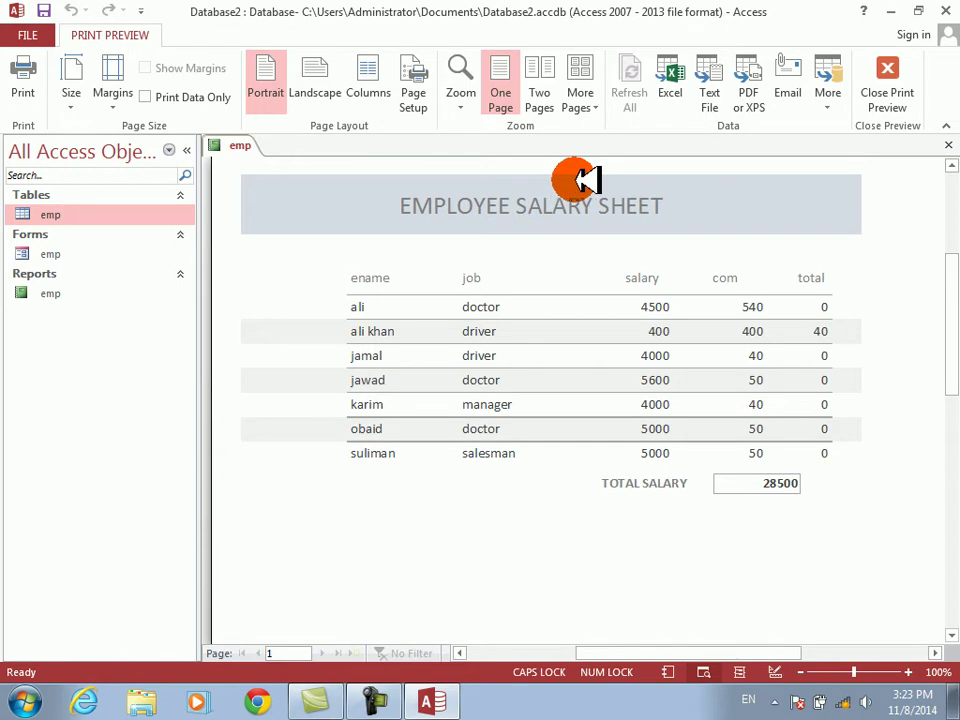
{"action": "left_click", "coordinate": [947, 146]}
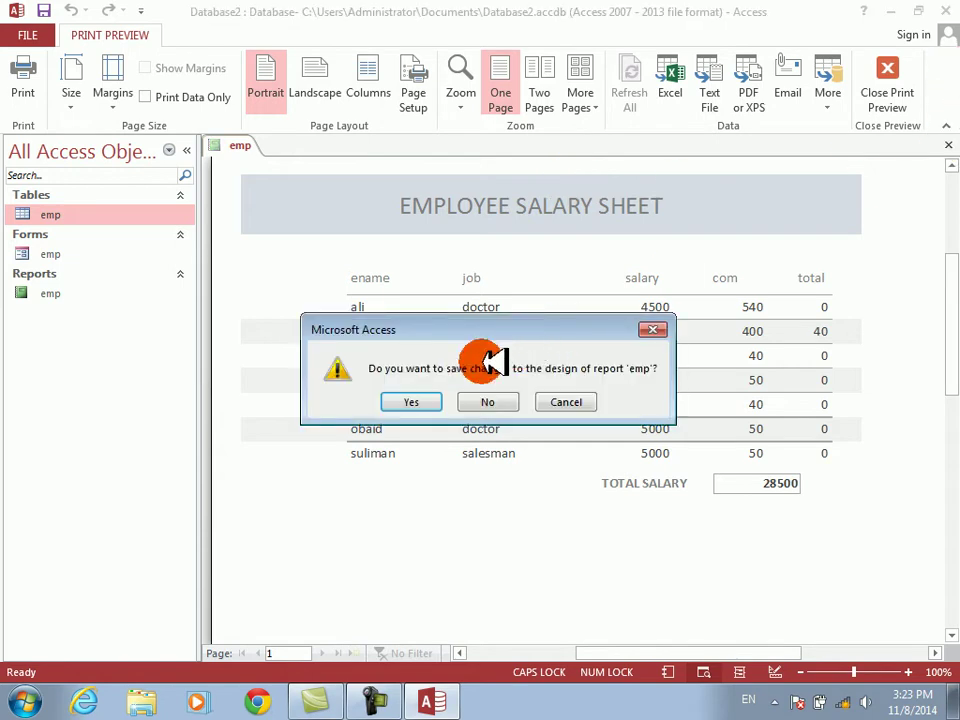
- Save the report, then copy the emp table's records and paste-append them to the table
{"action": "left_click", "coordinate": [413, 399]}
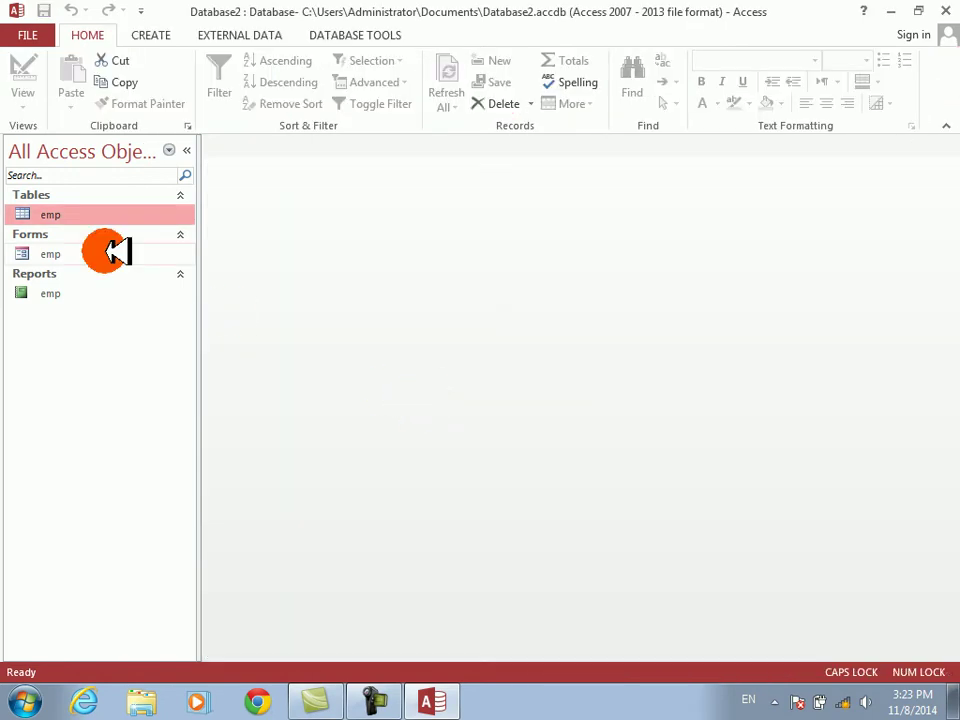
{"action": "double_click", "coordinate": [36, 213]}
{"action": "key", "text": "ctrl+a"}
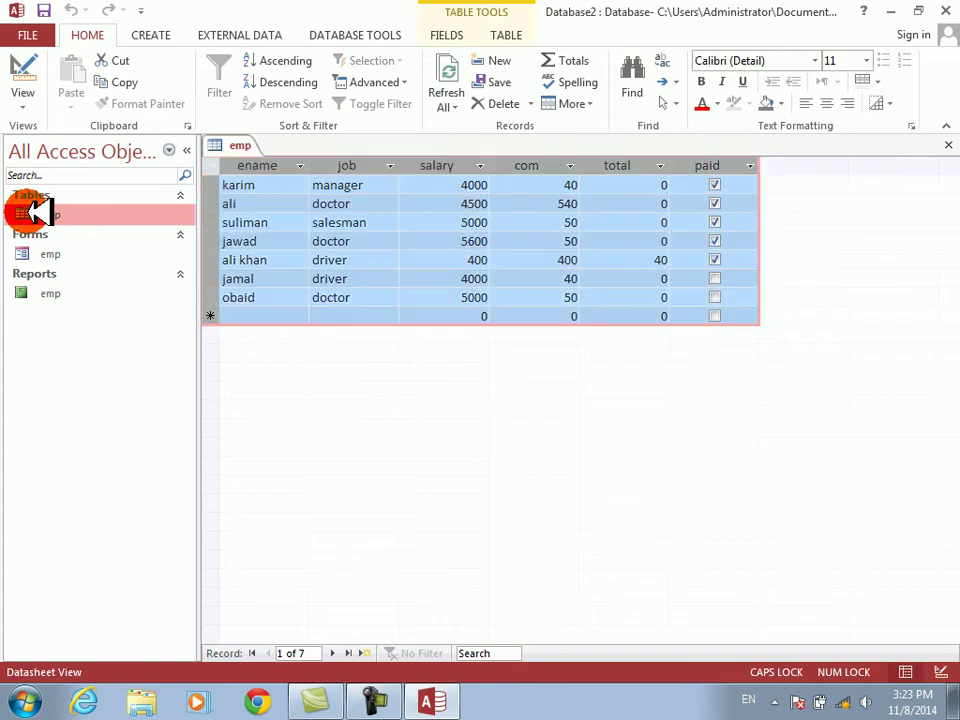
{"action": "key", "text": "ctrl+c"}
{"action": "left_click", "coordinate": [78, 108]}
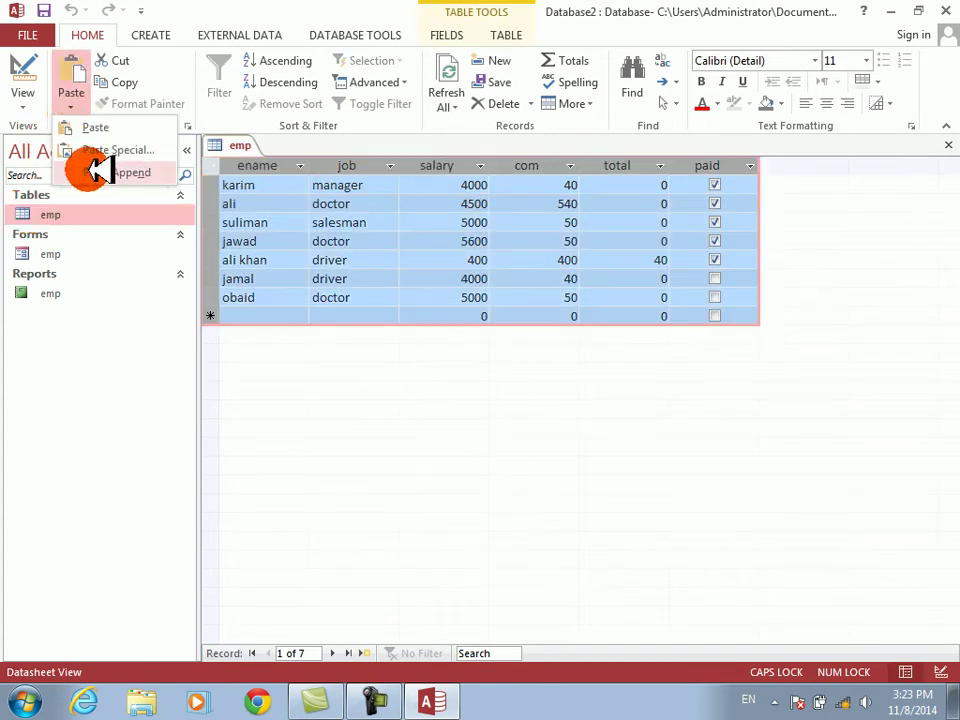
{"action": "left_click", "coordinate": [95, 171]}
{"action": "key", "text": "Return"}
- Paste-append the records twice more, doubling the rows each time, then close the emp table
{"action": "key", "text": "ctrl+a"}
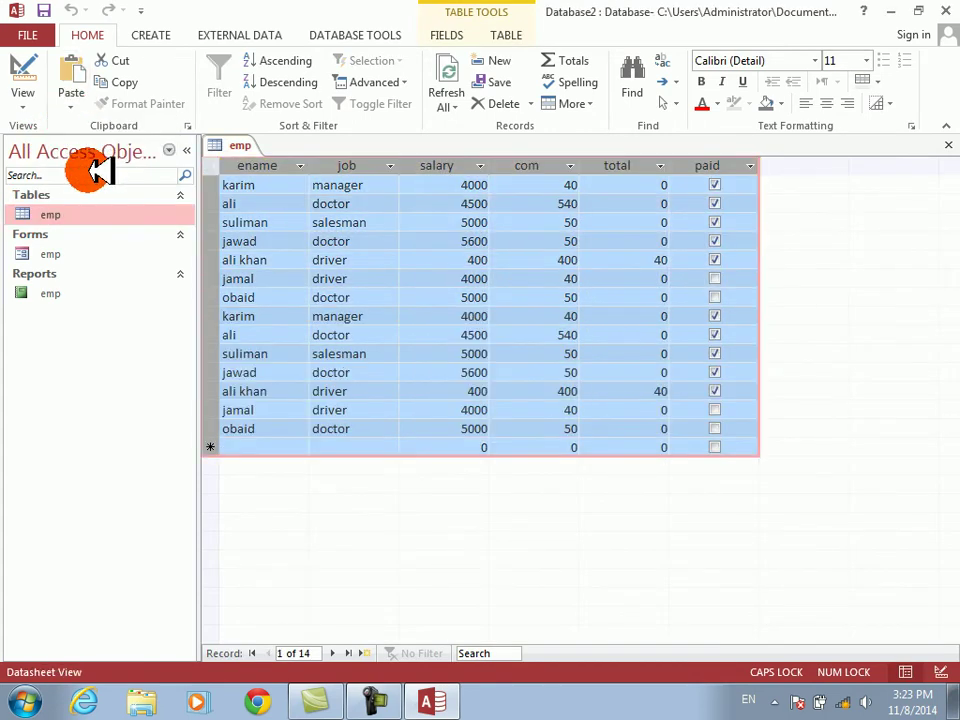
{"action": "left_click", "coordinate": [78, 108]}
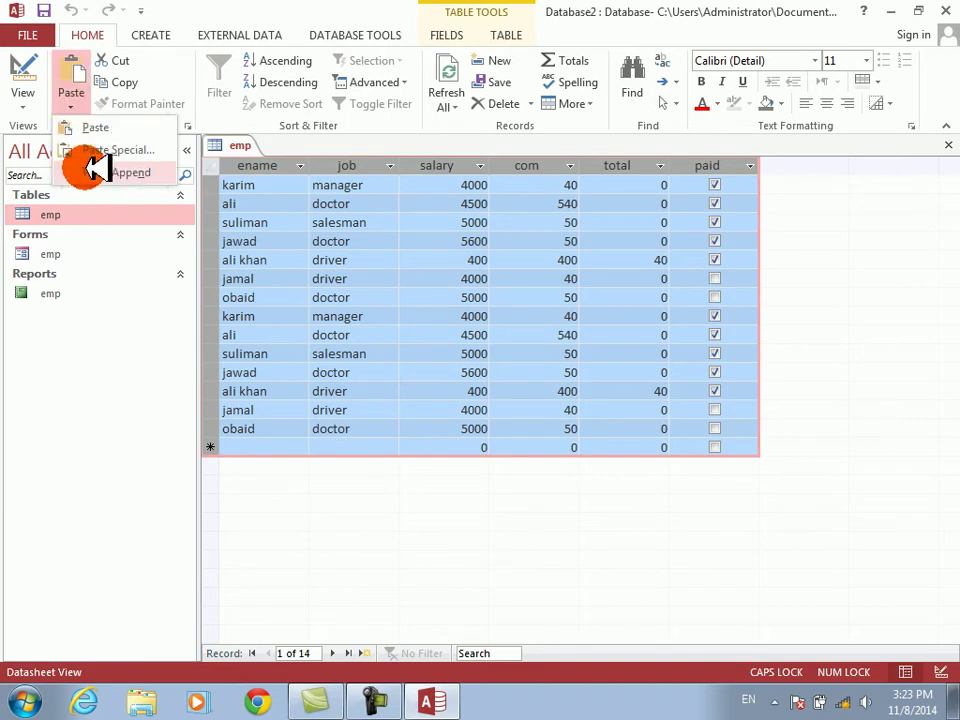
{"action": "left_click", "coordinate": [95, 171]}
{"action": "key", "text": "Return"}
{"action": "key", "text": "ctrl+a"}
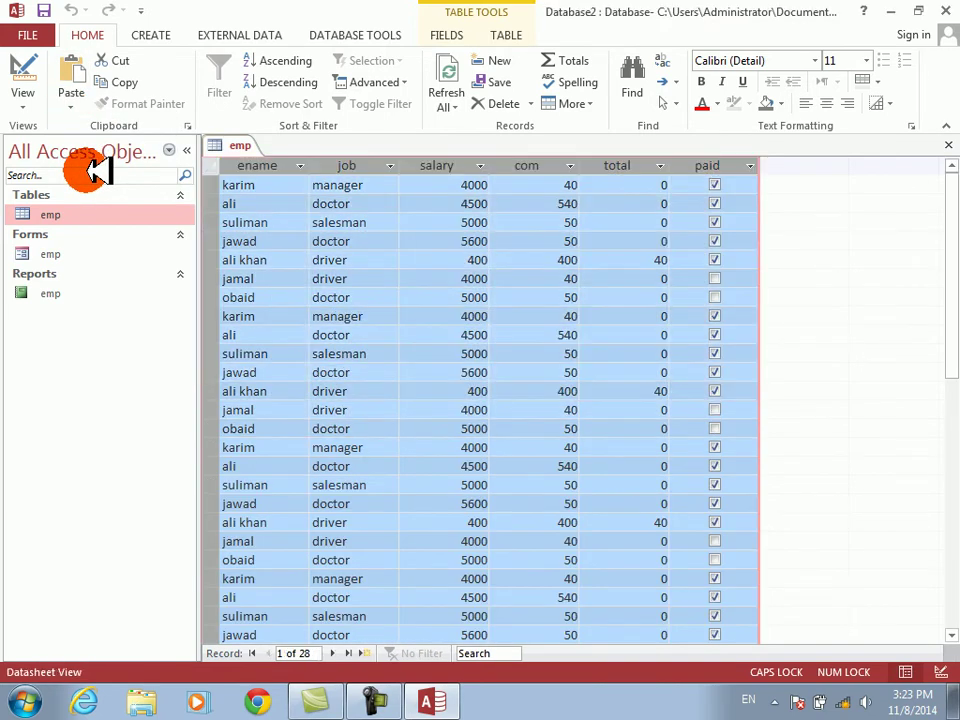
{"action": "left_click", "coordinate": [74, 107]}
{"action": "left_click", "coordinate": [98, 171]}
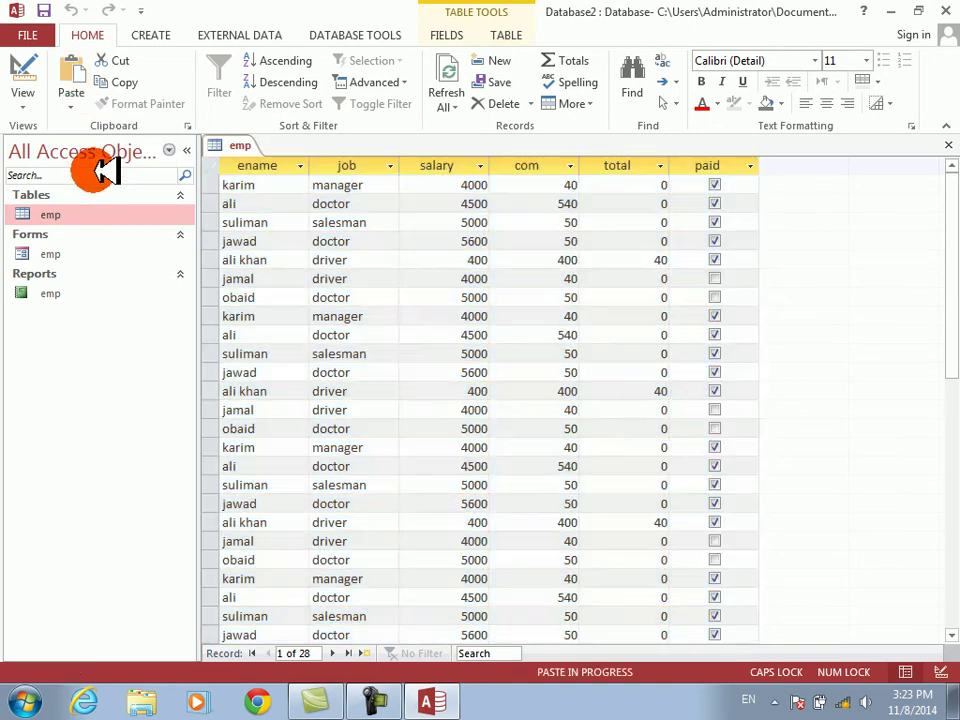
{"action": "key", "text": "Return"}
{"action": "key", "text": "ctrl+w"}
{"action": "key", "text": "Return"}
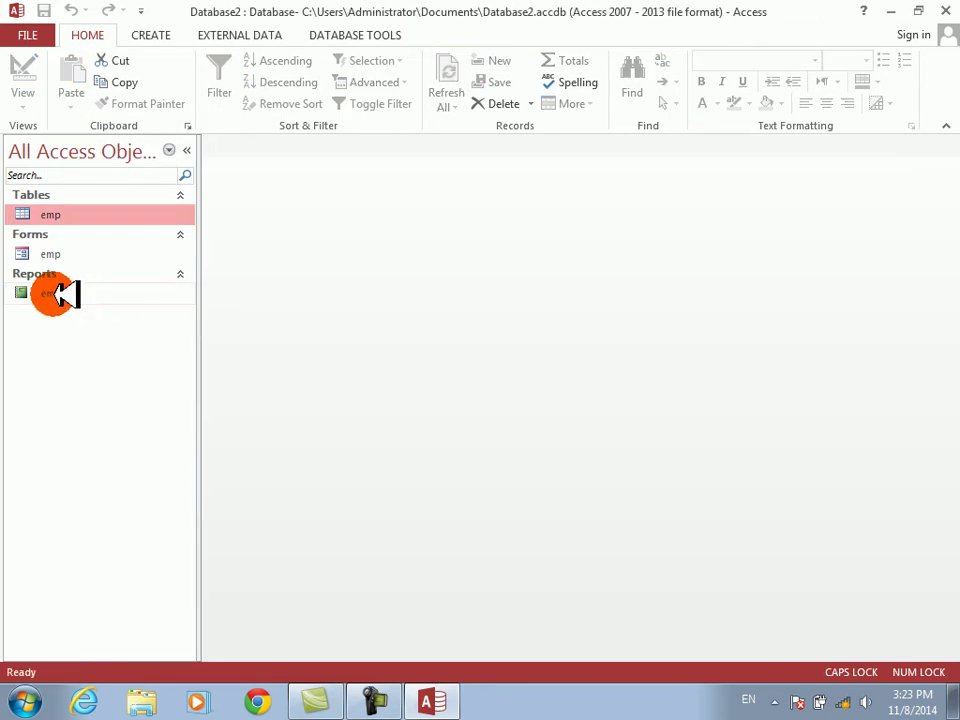
- Preview the emp report, zoom in on page 2 with TOTAL SALARY, then return to Design View
{"action": "right_click", "coordinate": [56, 294]}
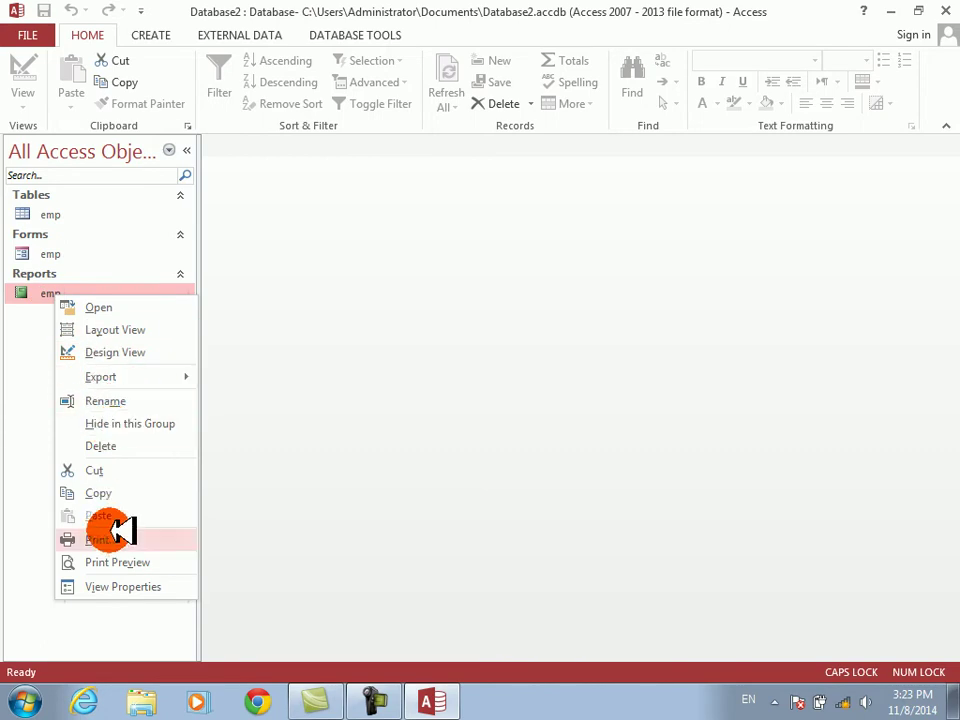
{"action": "left_click", "coordinate": [120, 562]}
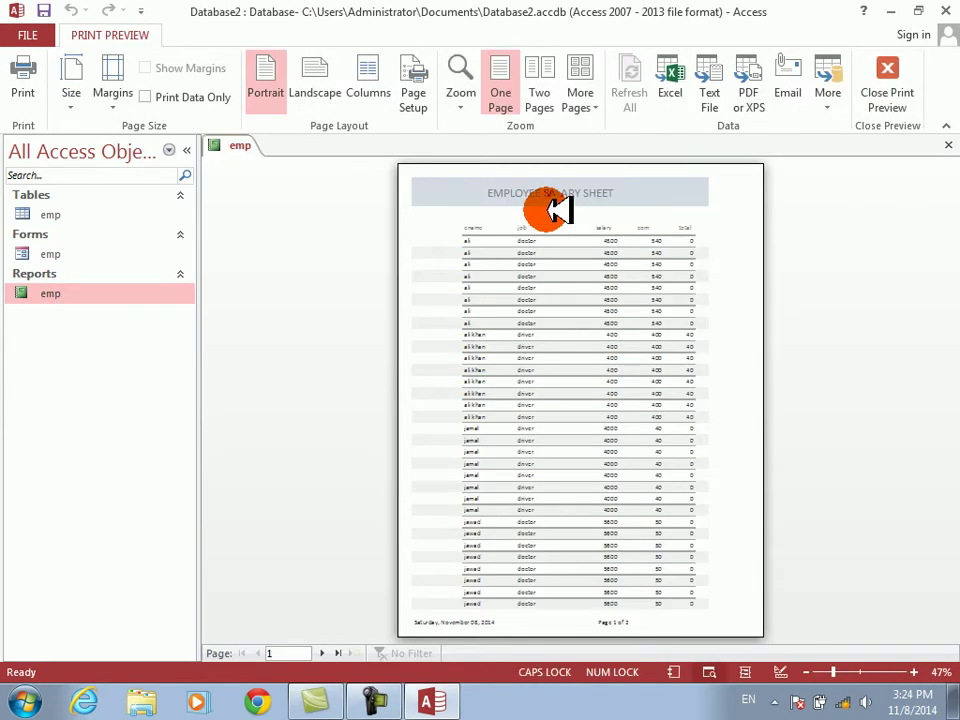
{"action": "left_click", "coordinate": [333, 653]}
{"action": "left_click", "coordinate": [575, 207]}
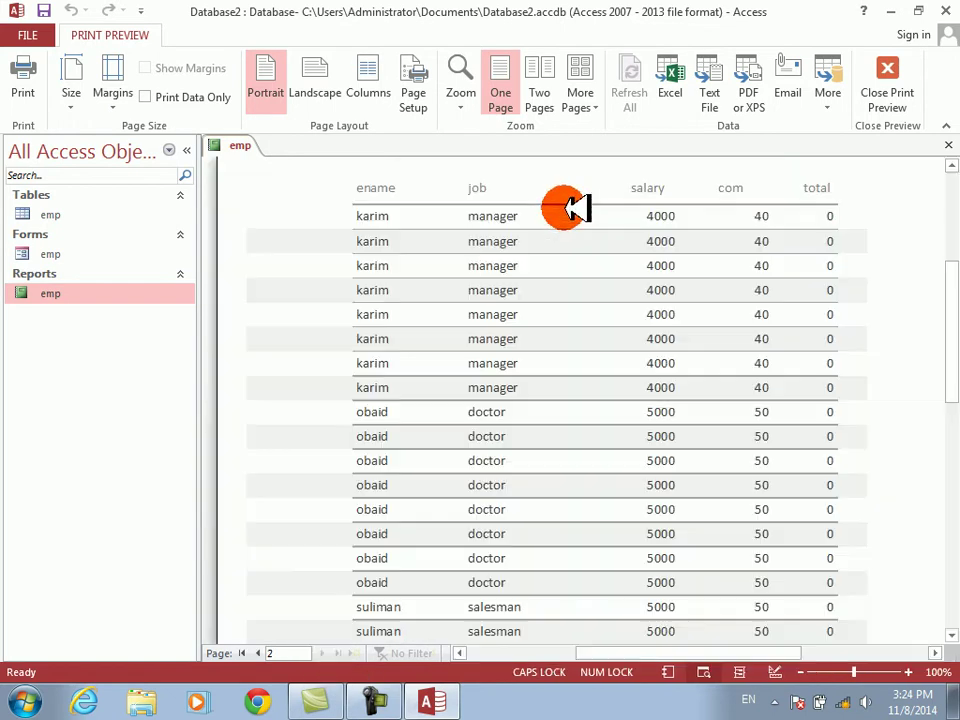
{"action": "left_click", "coordinate": [572, 208]}
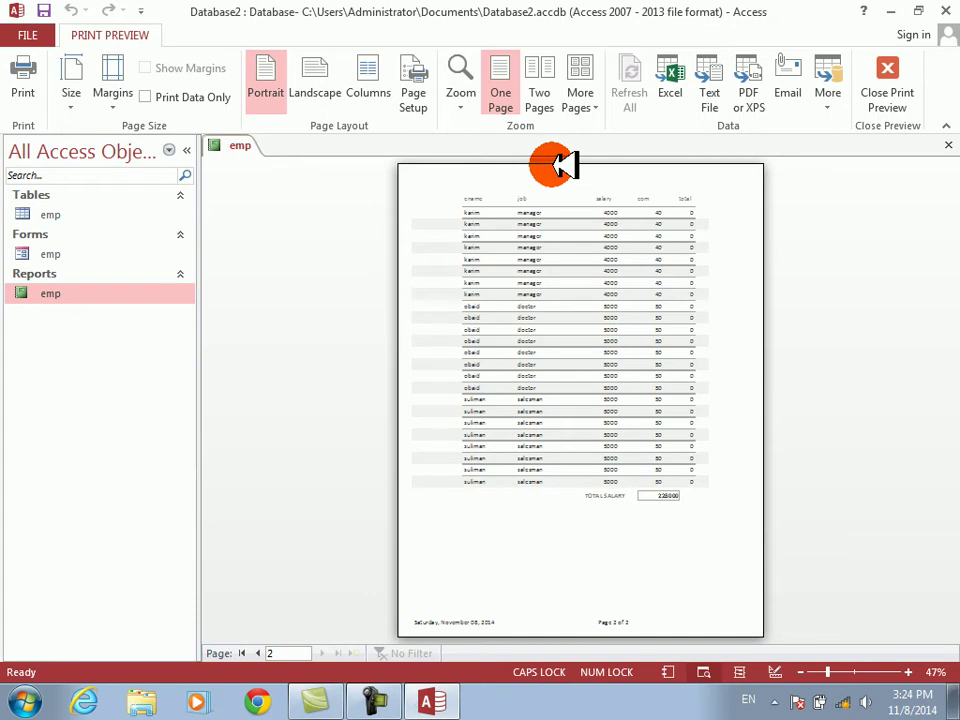
{"action": "right_click", "coordinate": [555, 188]}
{"action": "left_click", "coordinate": [603, 239]}
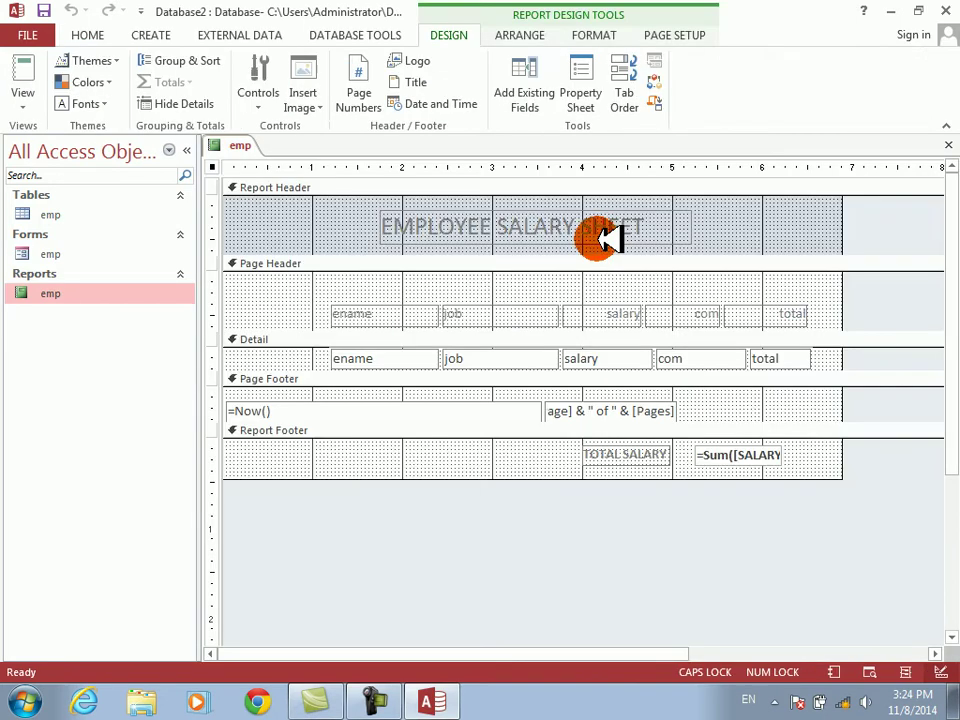
- Delete the old report title, collapse the empty Report Header, and make the Page Header taller
{"action": "left_click", "coordinate": [450, 231]}
{"action": "key", "text": "Delete"}
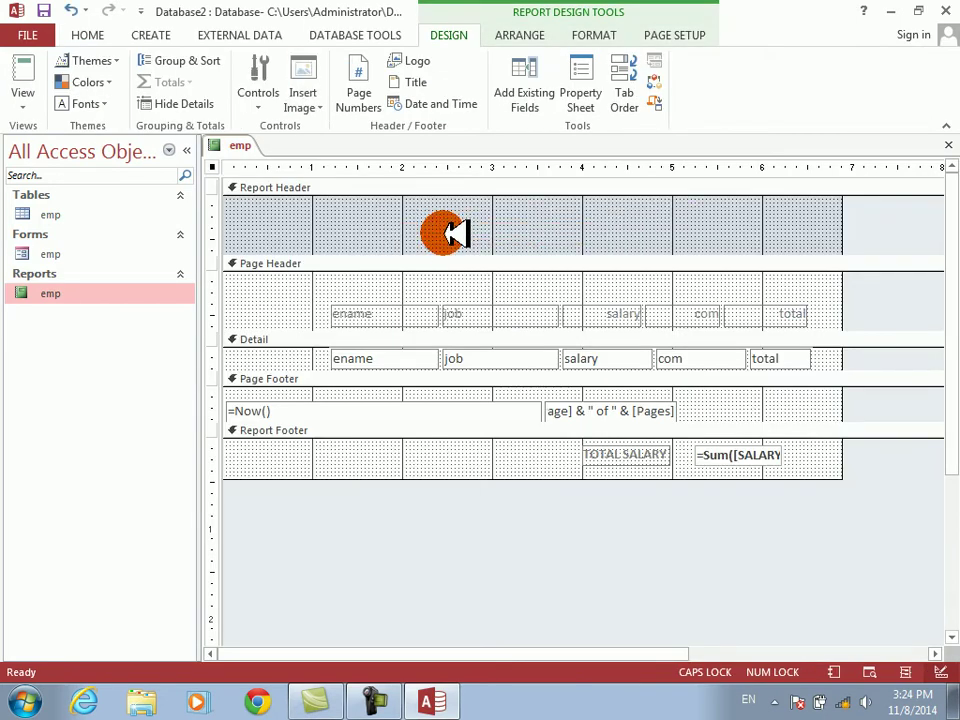
{"action": "left_click_drag", "start_coordinate": [455, 253], "coordinate": [446, 189]}
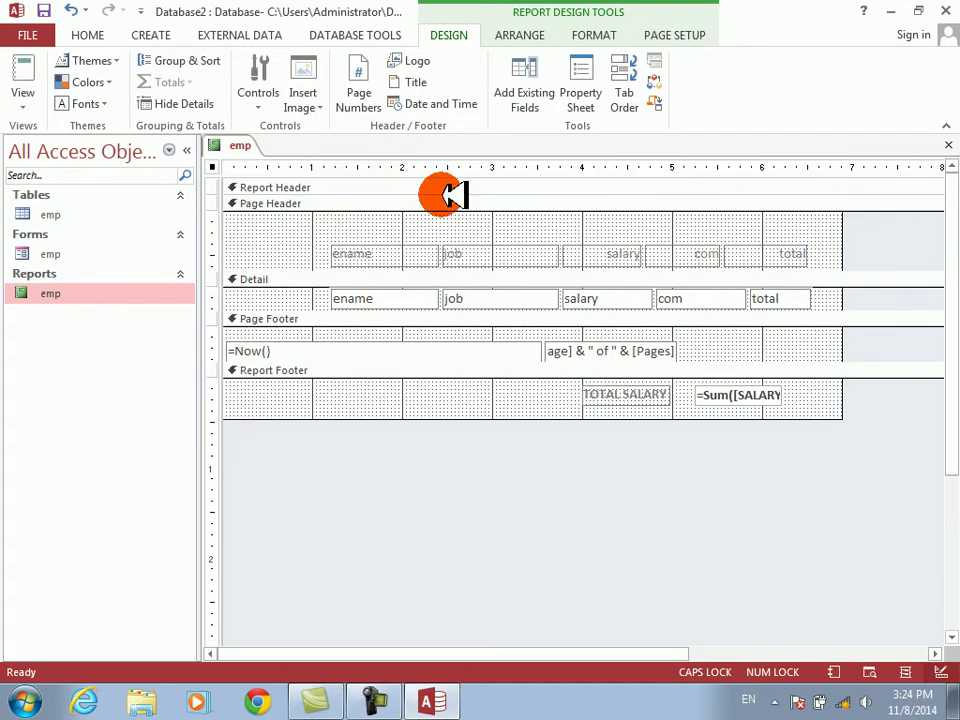
{"action": "left_click_drag", "start_coordinate": [450, 270], "coordinate": [424, 288]}
- Draw a new title label box in the Page Header above the five column headings
{"action": "left_click_drag", "start_coordinate": [305, 246], "coordinate": [790, 283]}
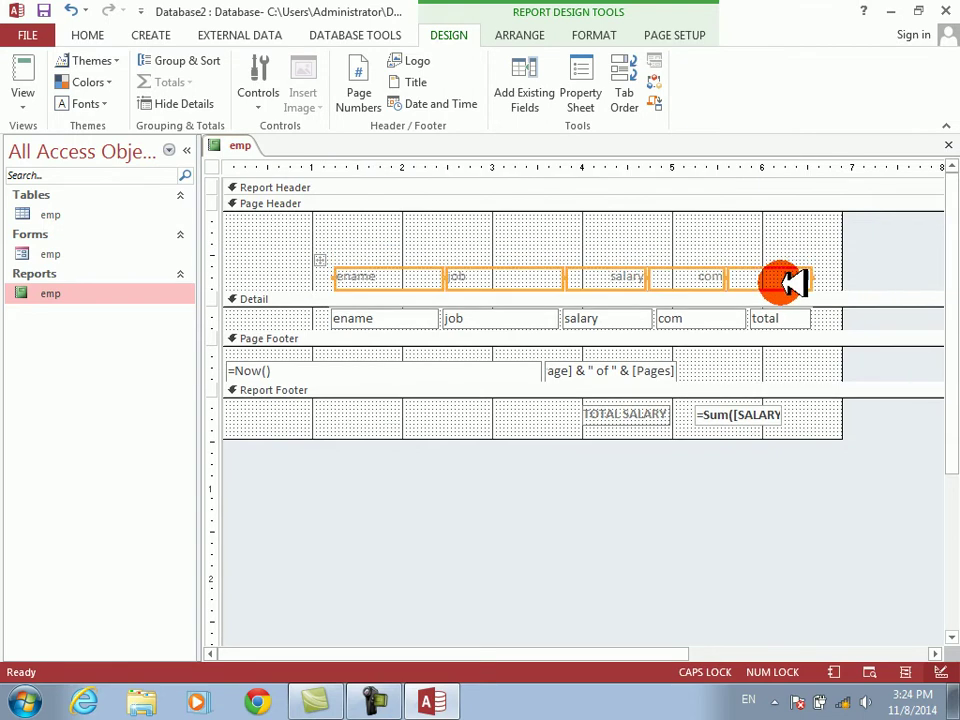
{"action": "left_click", "coordinate": [270, 98]}
{"action": "left_click", "coordinate": [330, 135]}
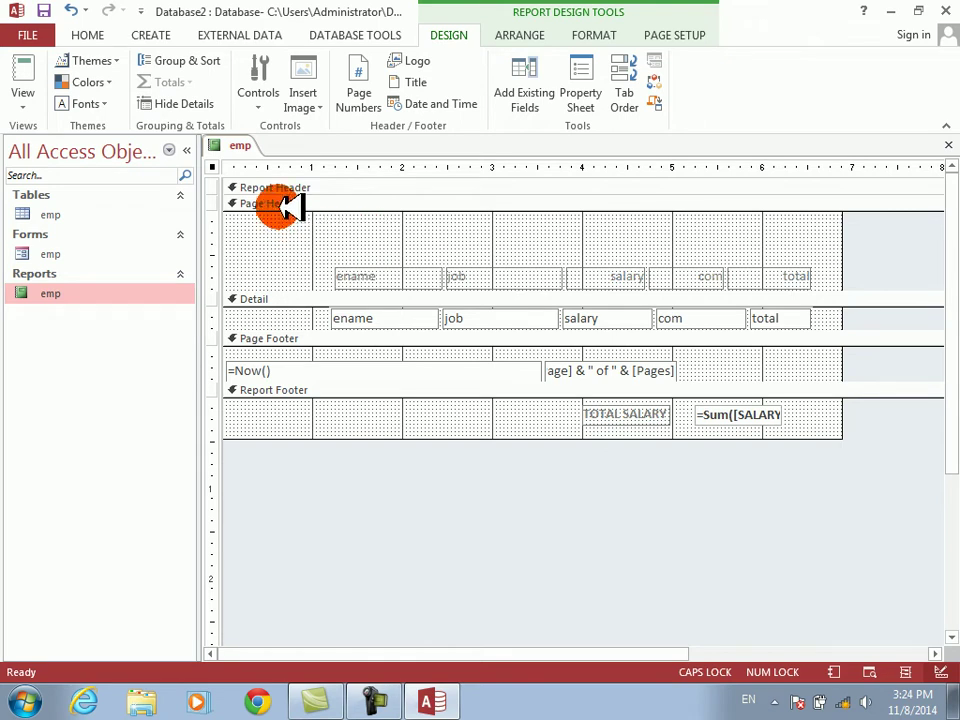
{"action": "left_click_drag", "start_coordinate": [403, 212], "coordinate": [688, 259]}
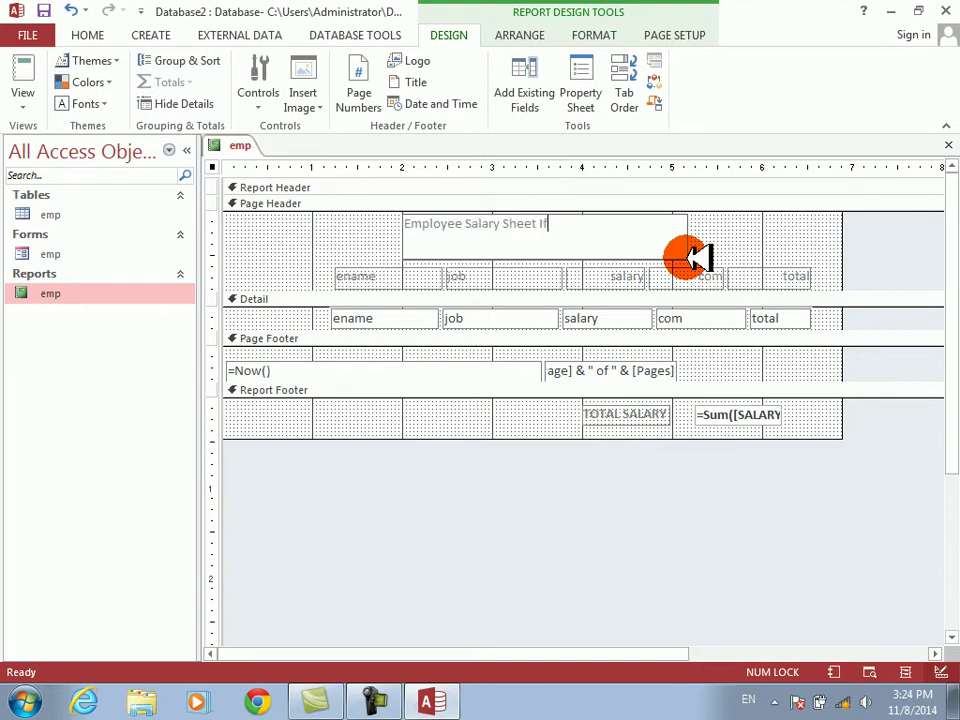
- Make the title 22-point bold and widen its box to show the full text
{"action": "left_click", "coordinate": [690, 252]}
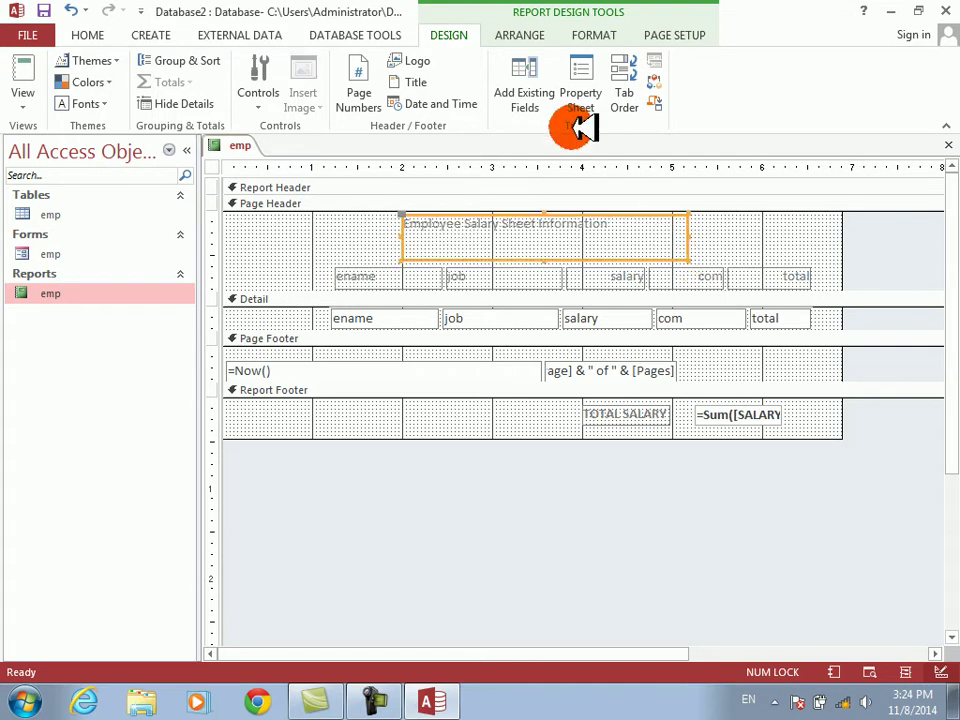
{"action": "left_click", "coordinate": [605, 34]}
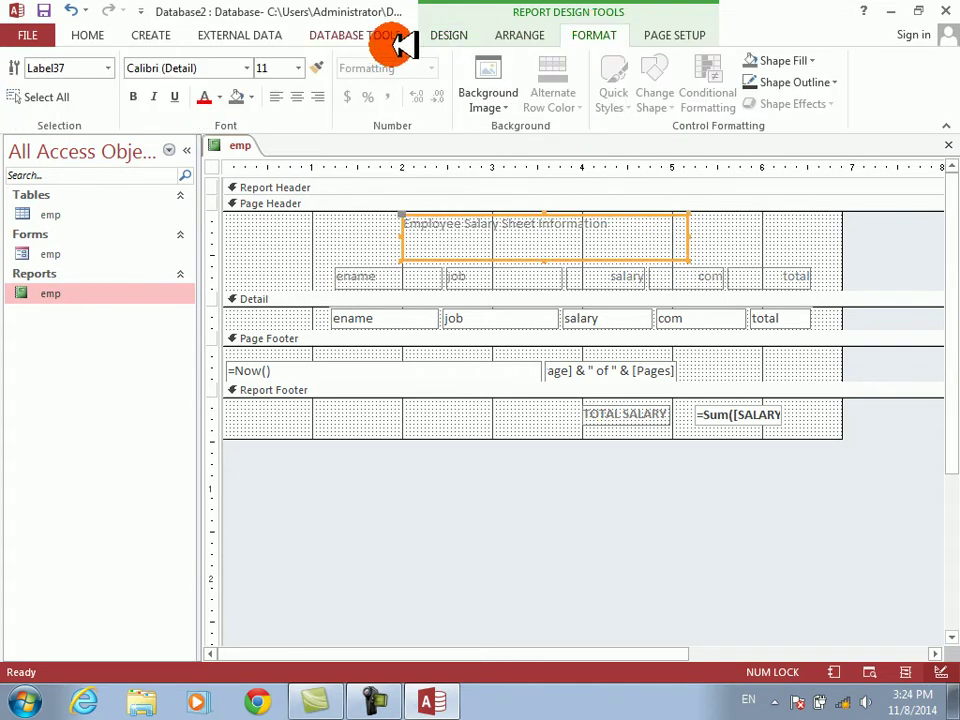
{"action": "left_click", "coordinate": [298, 67]}
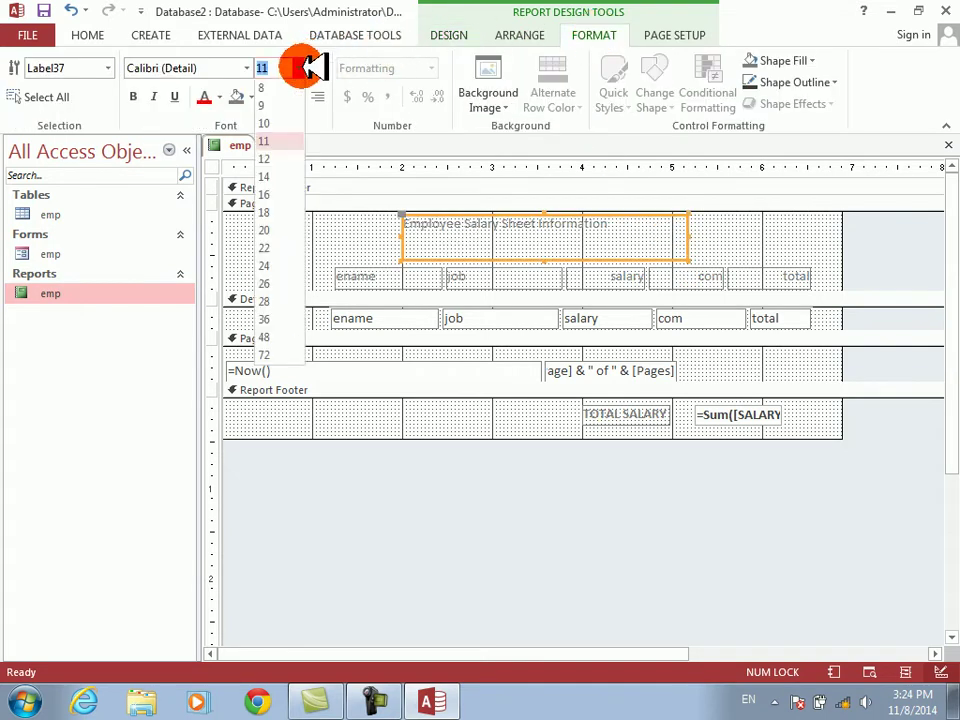
{"action": "left_click", "coordinate": [278, 248]}
{"action": "left_click", "coordinate": [133, 96]}
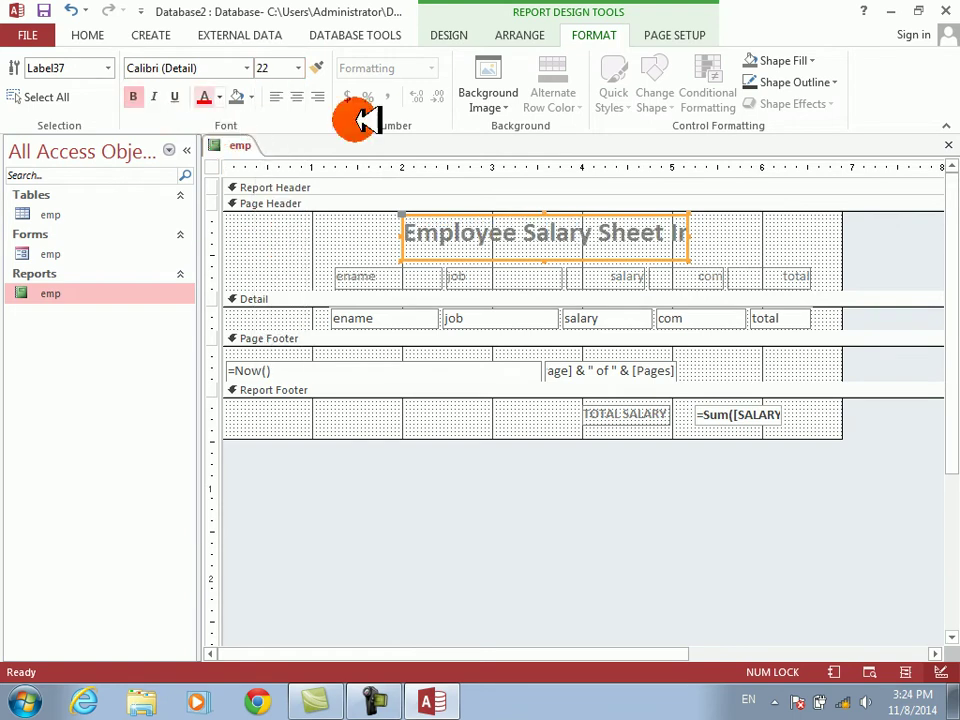
{"action": "key", "text": "shift+Right"}
{"action": "key", "text": "shift+Right"}
{"action": "key", "text": "shift+Right"}
{"action": "key", "text": "shift+Right"}
{"action": "key", "text": "shift+Right"}
{"action": "key", "text": "shift+Right"}
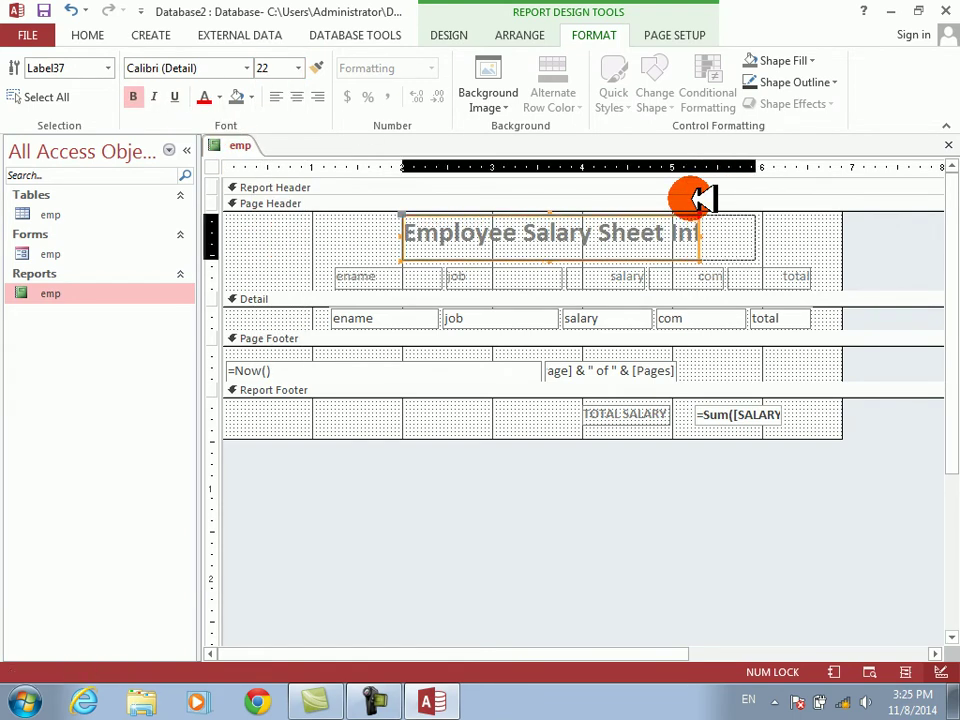
{"action": "key", "text": "Left"}
{"action": "key", "text": "Left"}
{"action": "key", "text": "Left"}
{"action": "key", "text": "Left"}
{"action": "key", "text": "Left"}
{"action": "key", "text": "Left"}
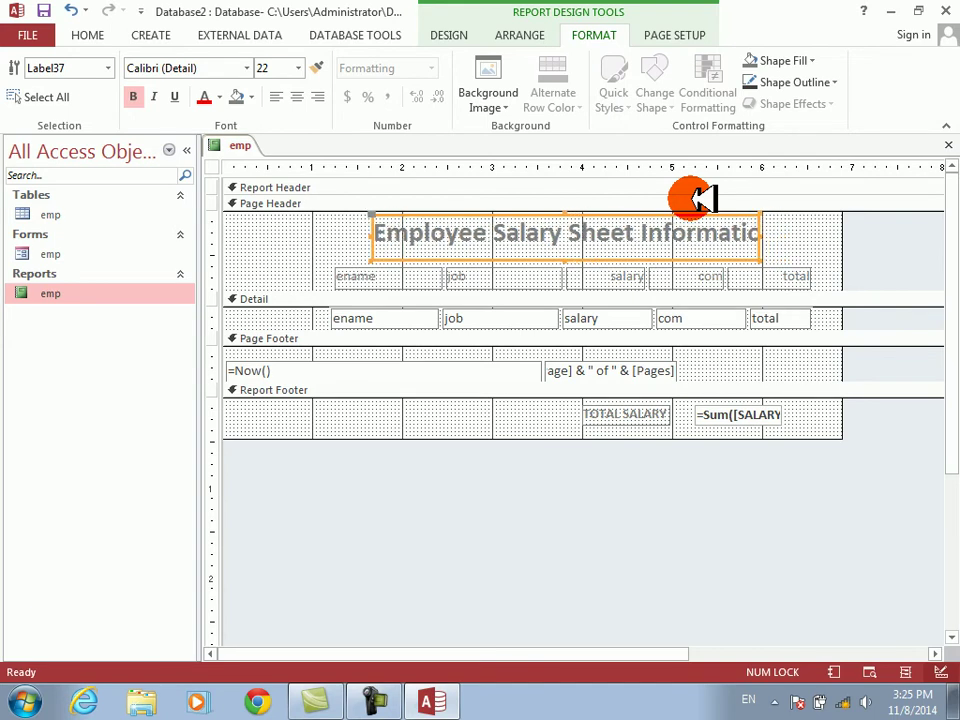
{"action": "key", "text": "shift+Right"}
{"action": "key", "text": "shift+Right"}
{"action": "key", "text": "shift+Right"}
{"action": "key", "text": "shift+Right"}
{"action": "key", "text": "shift+Right"}
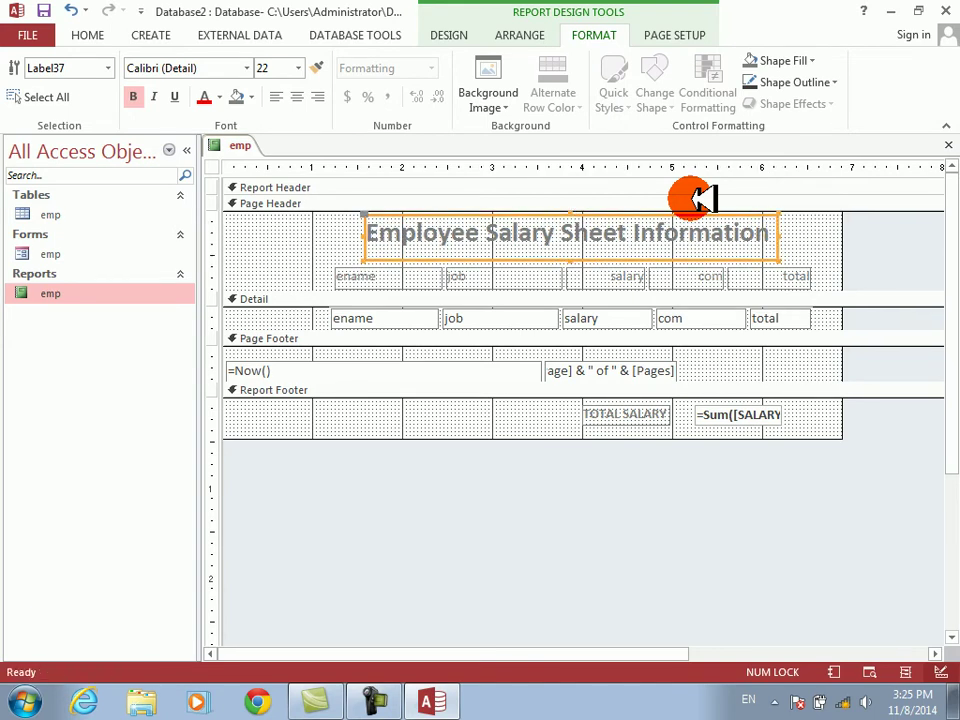
- Give the title box a light gold background fill
{"action": "left_click", "coordinate": [251, 96]}
{"action": "left_click", "coordinate": [253, 174]}
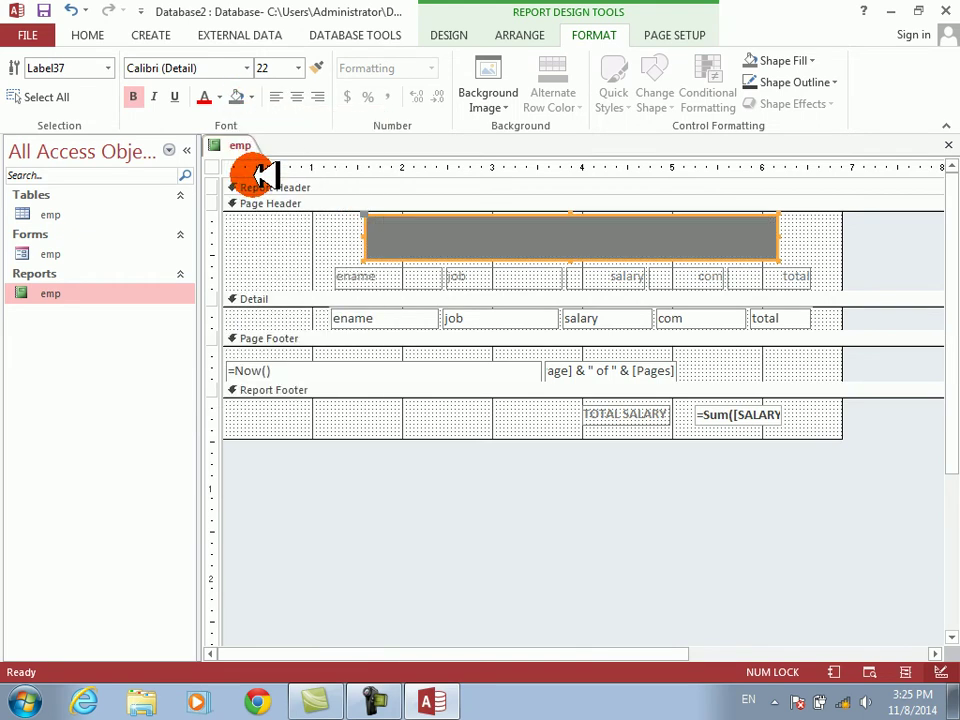
{"action": "left_click", "coordinate": [252, 97]}
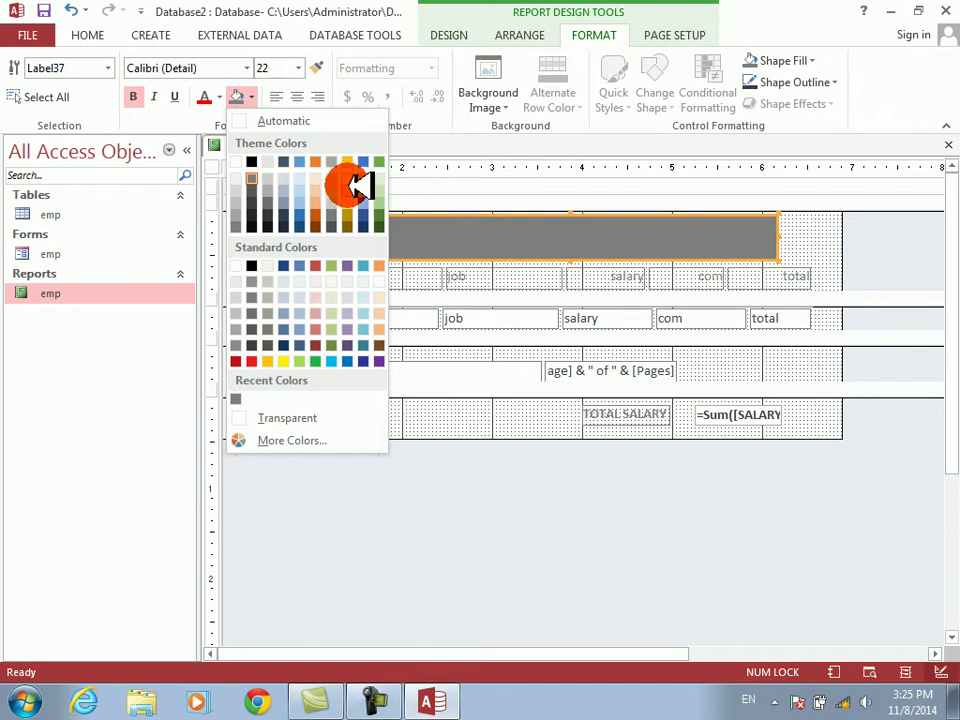
{"action": "left_click", "coordinate": [350, 184]}
{"action": "left_click", "coordinate": [308, 229]}
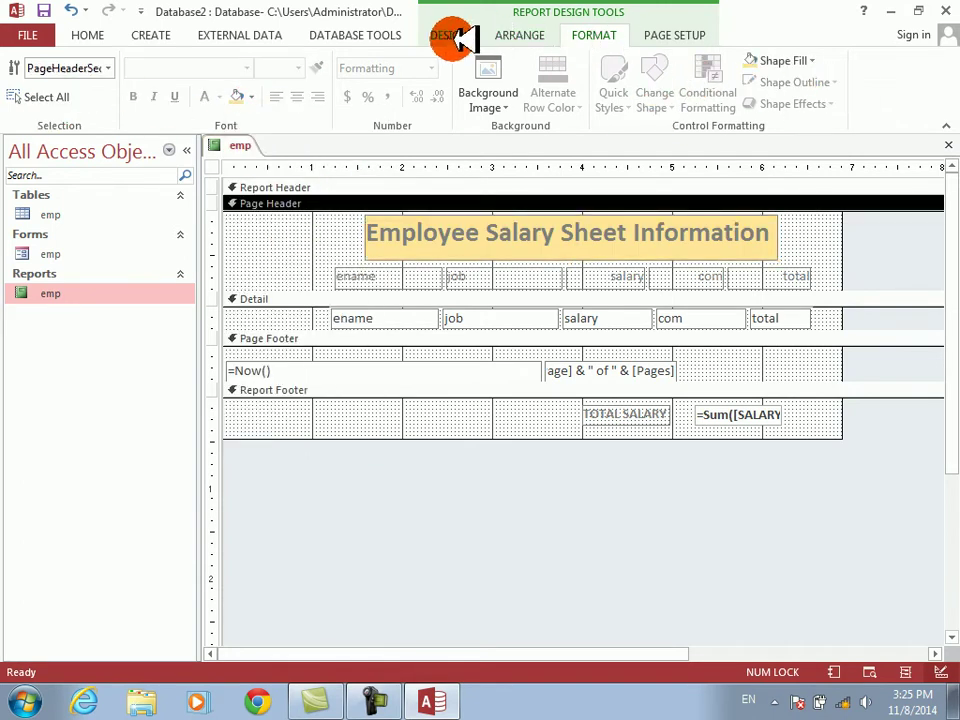
{"action": "left_click", "coordinate": [455, 37]}
{"action": "left_click", "coordinate": [24, 96]}
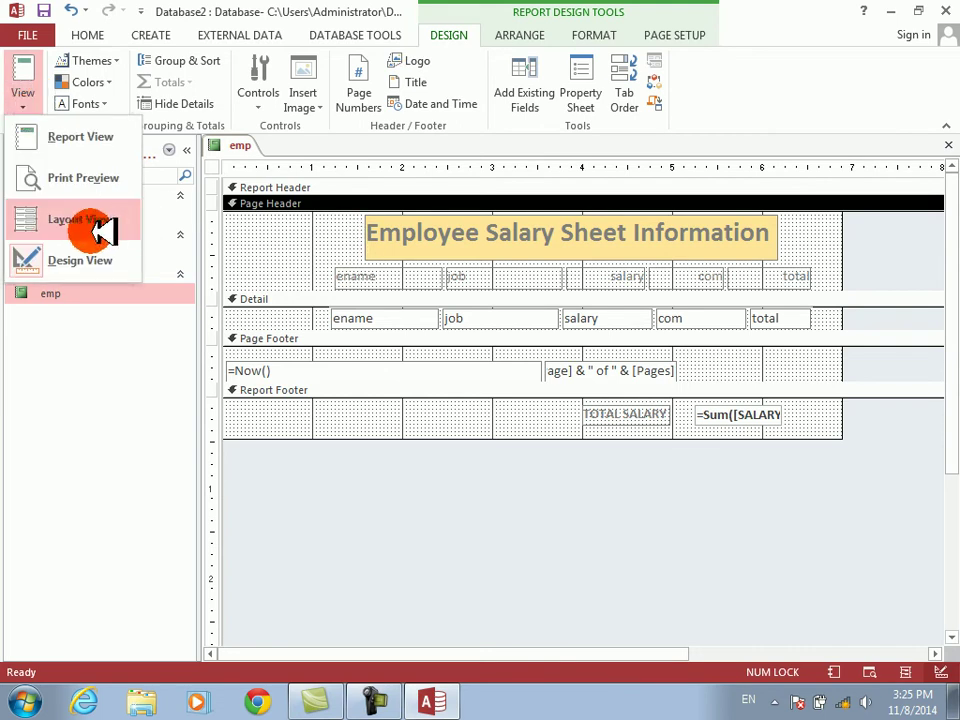
- Print-preview both report pages, checking the salary total, then go back to Design View
{"action": "left_click", "coordinate": [80, 178]}
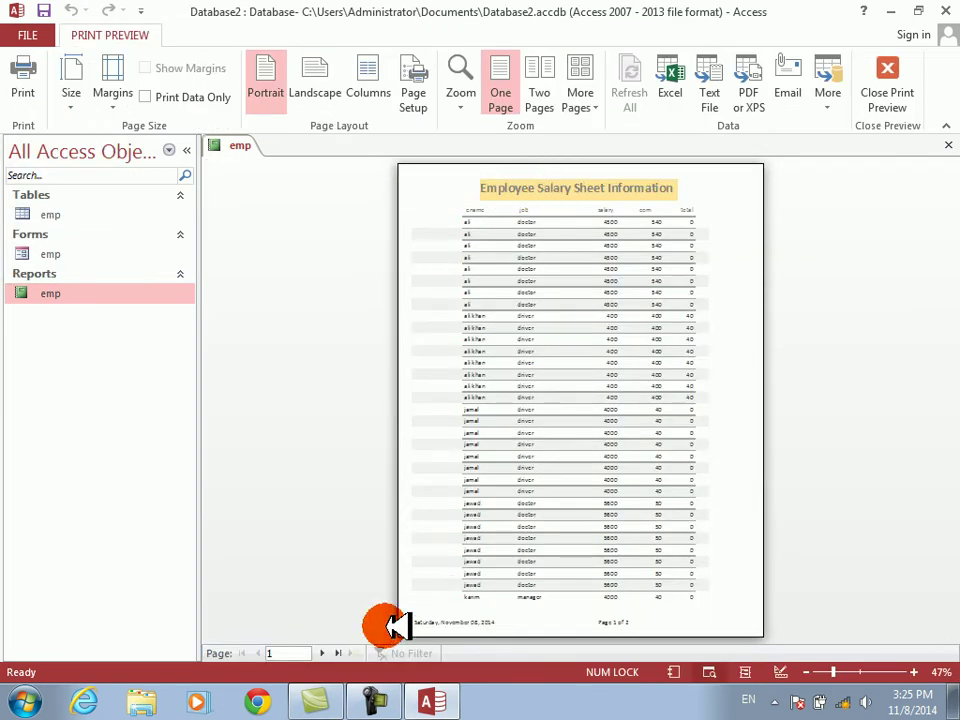
{"action": "left_click", "coordinate": [322, 652]}
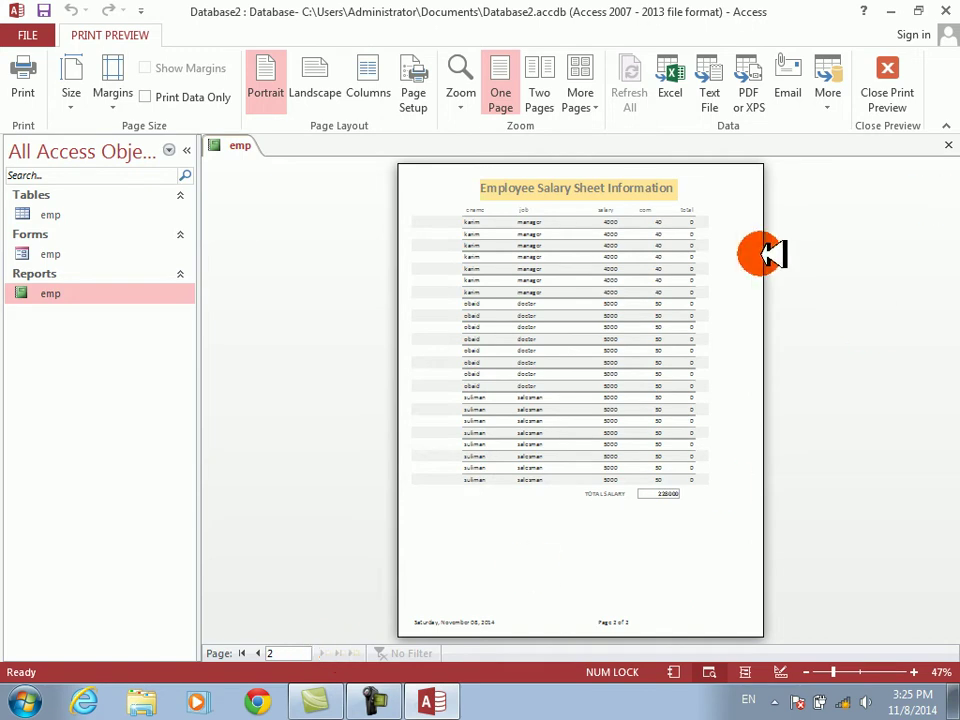
{"action": "right_click", "coordinate": [630, 287]}
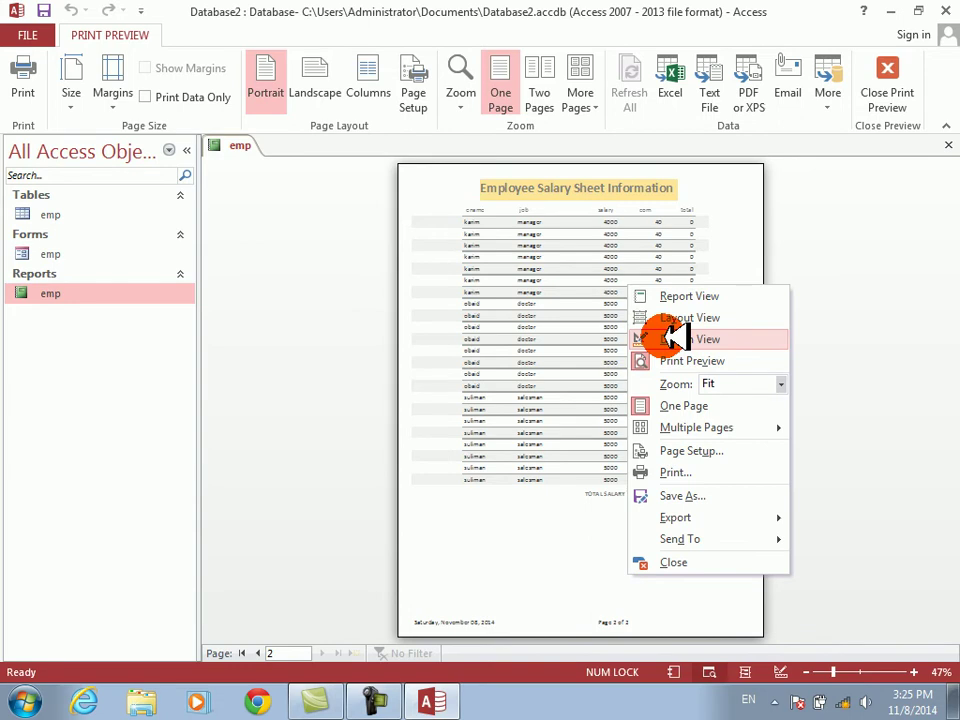
{"action": "left_click", "coordinate": [672, 339]}
- Set the report's Pop Up property to Yes in the Property Sheet's Other tab
{"action": "right_click", "coordinate": [703, 549]}
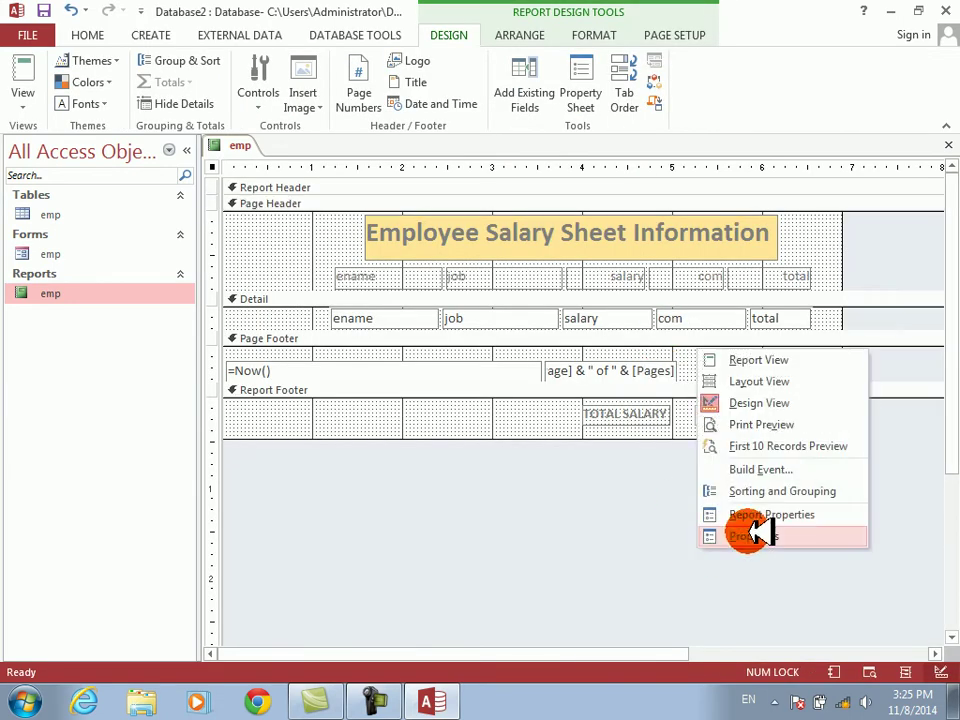
{"action": "left_click", "coordinate": [755, 535]}
{"action": "left_click", "coordinate": [753, 227]}
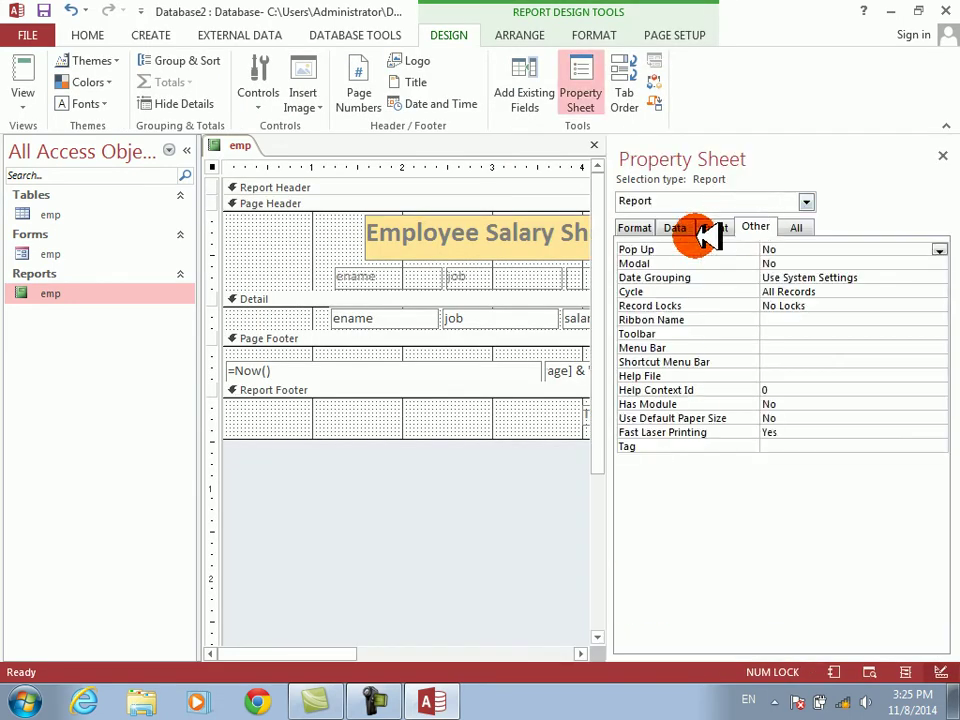
{"action": "double_click", "coordinate": [645, 250]}
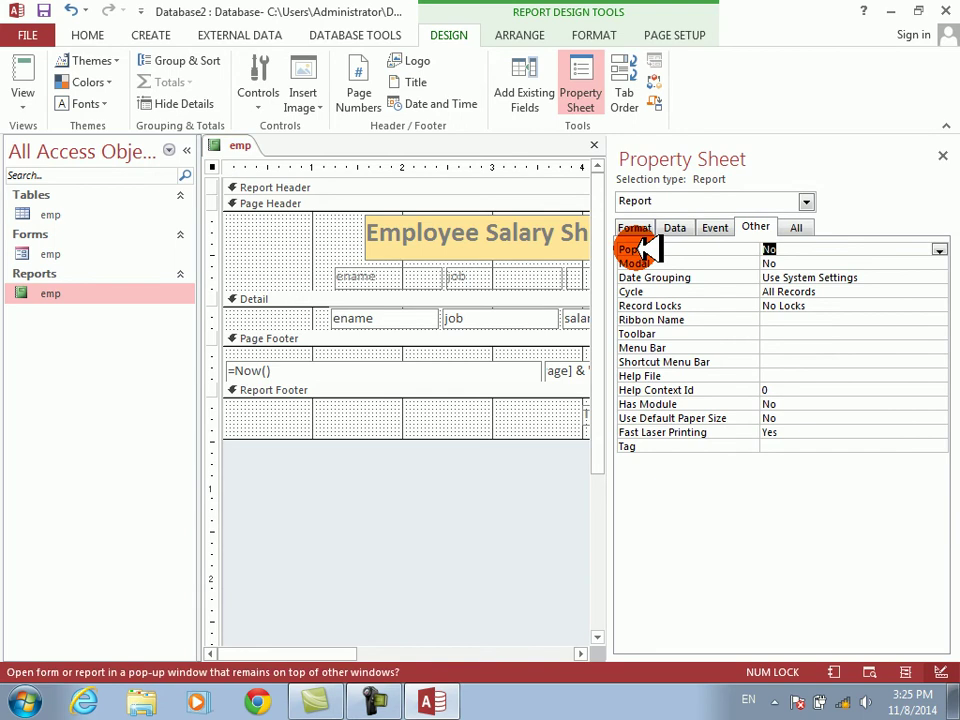
{"action": "left_click", "coordinate": [942, 156]}
- Save and close the emp report, then open and close the emp form
{"action": "left_click", "coordinate": [945, 146]}
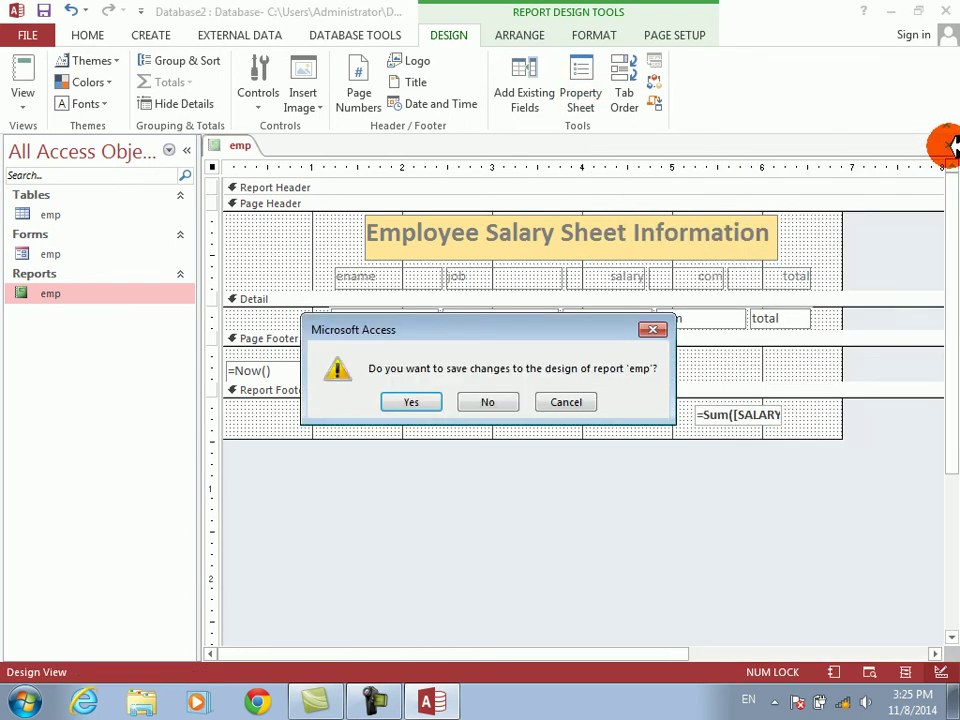
{"action": "left_click", "coordinate": [410, 403]}
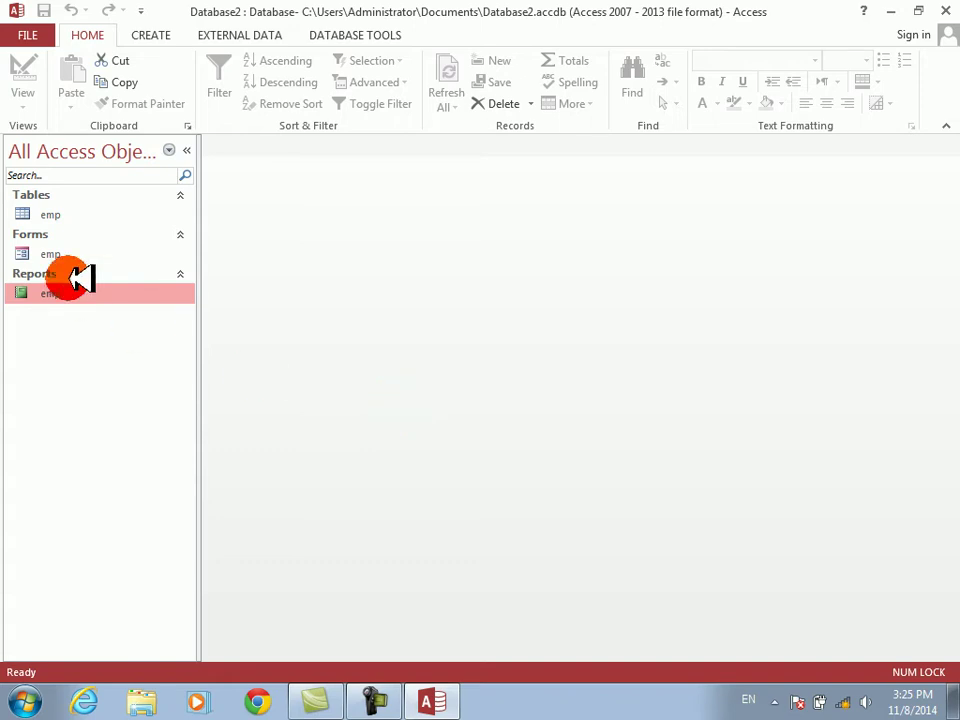
{"action": "double_click", "coordinate": [45, 253]}
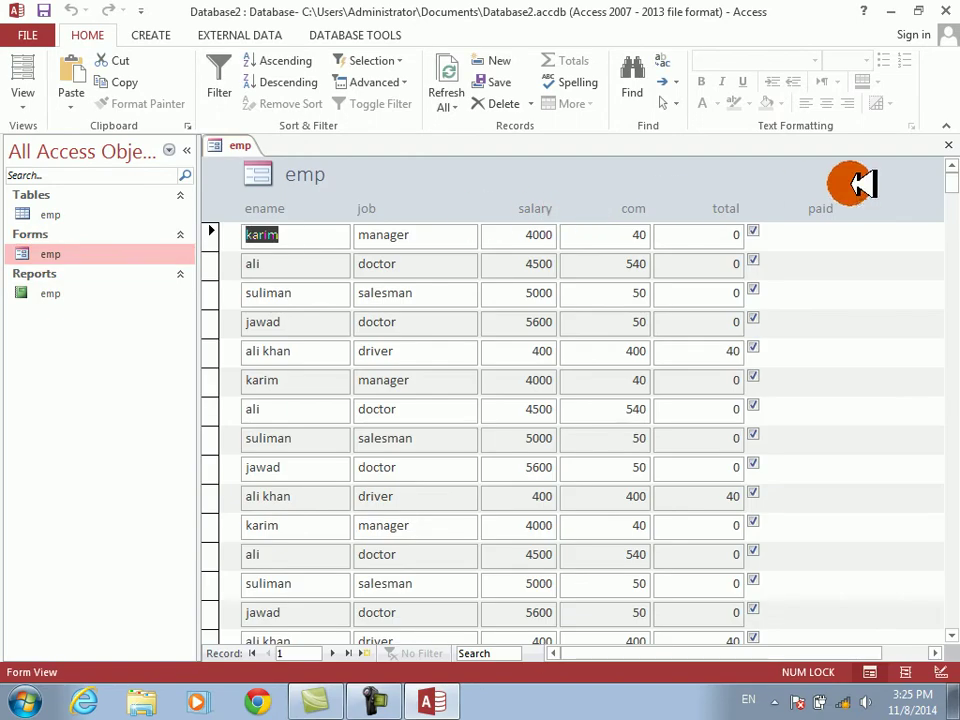
{"action": "left_click", "coordinate": [946, 145]}
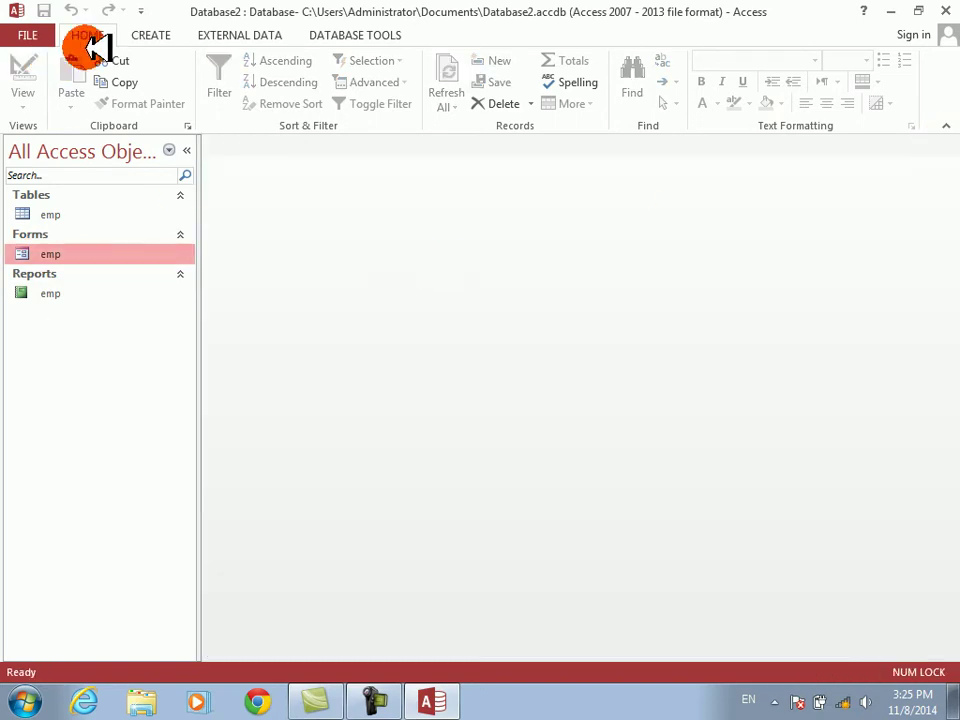
{"action": "left_click", "coordinate": [153, 33]}
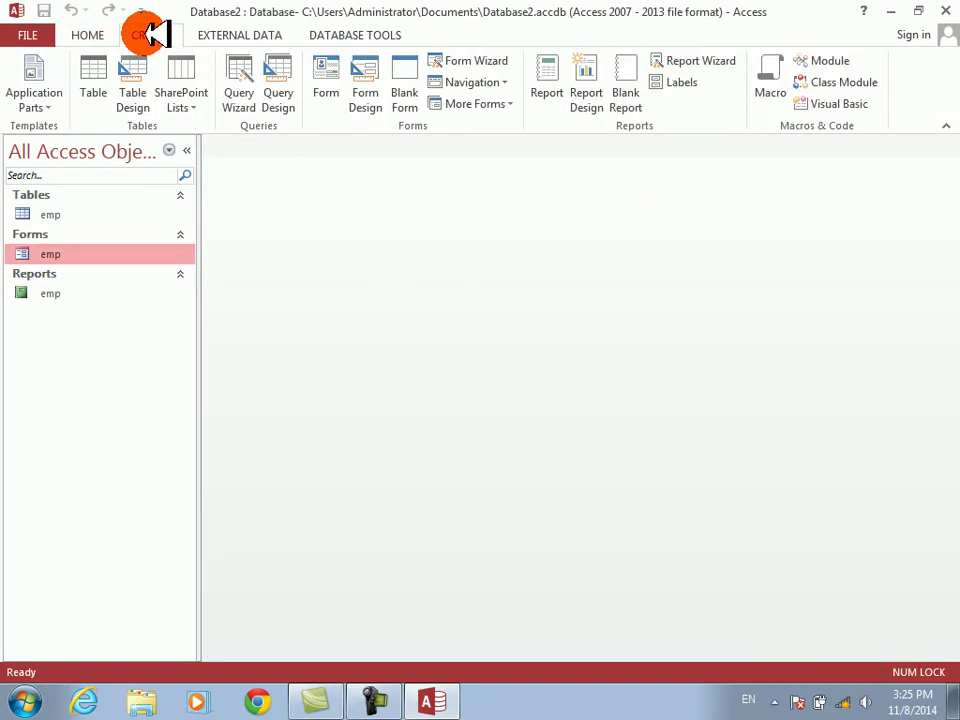
- Browse to D:\Projects via Computer and open the Regestrition form database
{"action": "left_click", "coordinate": [903, 10]}
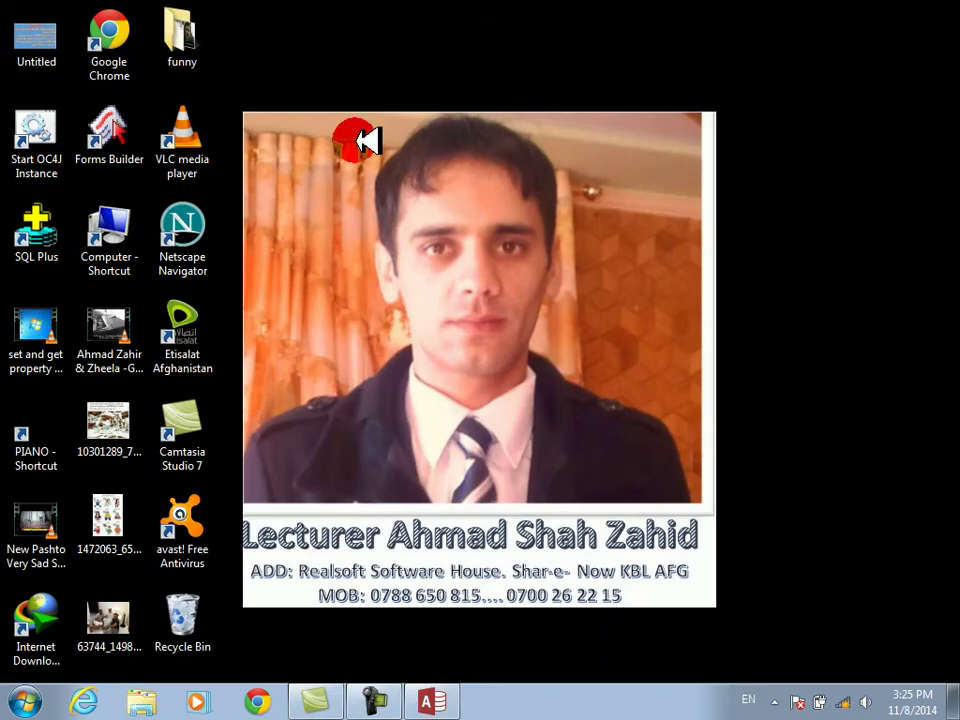
{"action": "double_click", "coordinate": [130, 234]}
{"action": "key", "text": "Right"}
{"action": "key", "text": "Return"}
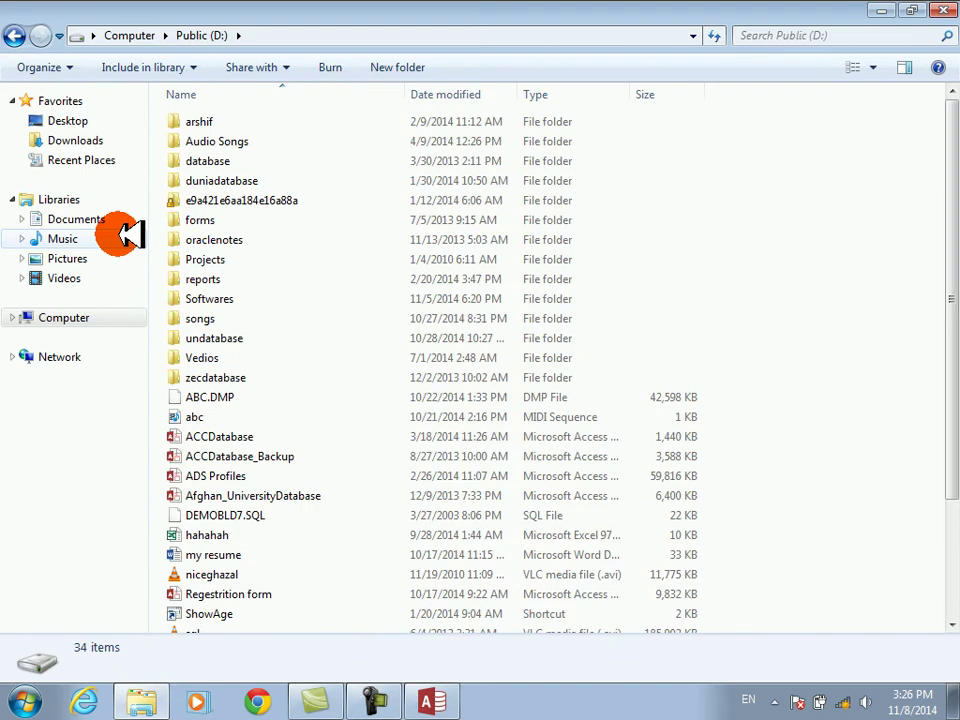
{"action": "key", "text": "p"}
{"action": "key", "text": "Return"}
{"action": "key", "text": "a"}
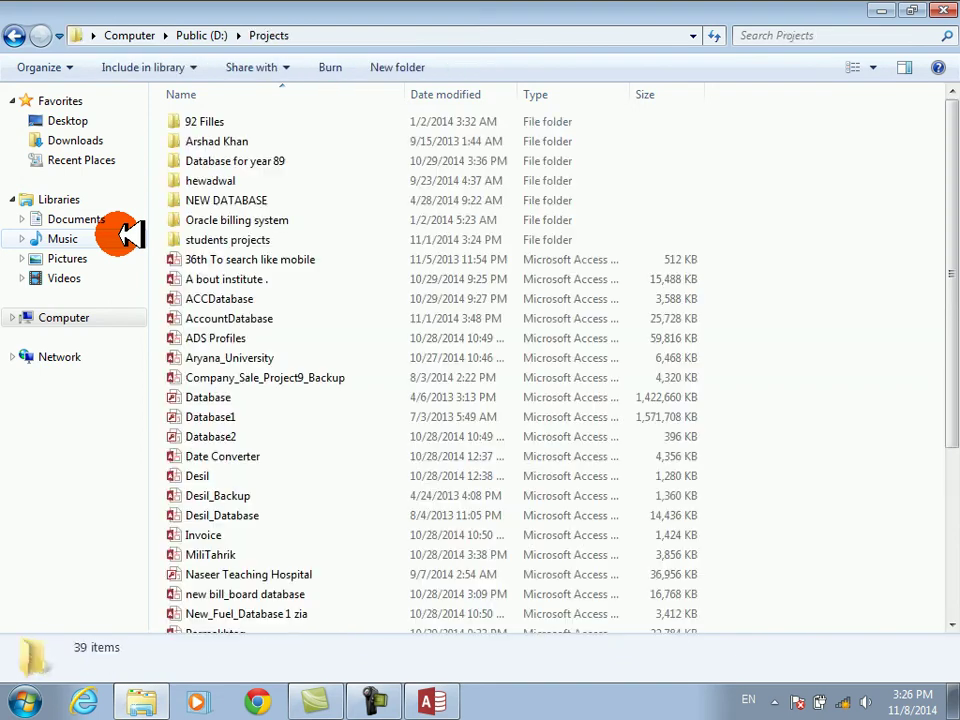
{"action": "key", "text": "Down"}
{"action": "key", "text": "Up"}
{"action": "key", "text": "Up"}
{"action": "key", "text": "Up"}
{"action": "key", "text": "Up"}
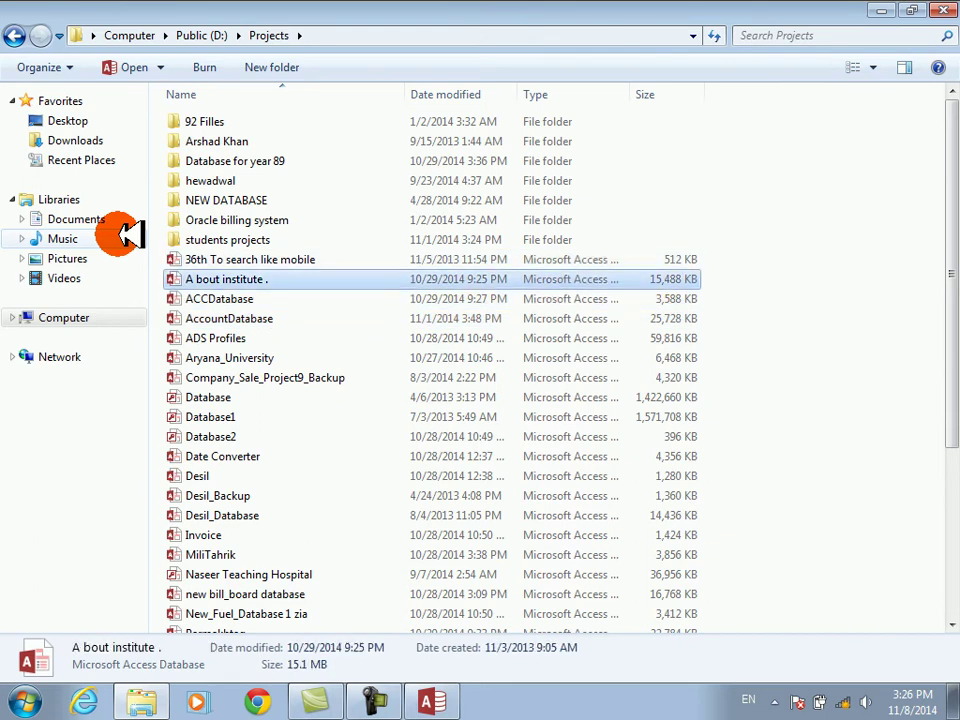
{"action": "key", "text": "Down"}
{"action": "key", "text": "Down"}
{"action": "key", "text": "n"}
{"action": "key", "text": "Down"}
{"action": "key", "text": "Up"}
{"action": "key", "text": "Up"}
{"action": "key", "text": "Up"}
{"action": "key", "text": "Down"}
{"action": "key", "text": "Down"}
{"action": "key", "text": "Down"}
{"action": "key", "text": "Down"}
{"action": "key", "text": "Down"}
{"action": "key", "text": "Down"}
{"action": "key", "text": "Down"}
{"action": "key", "text": "Down"}
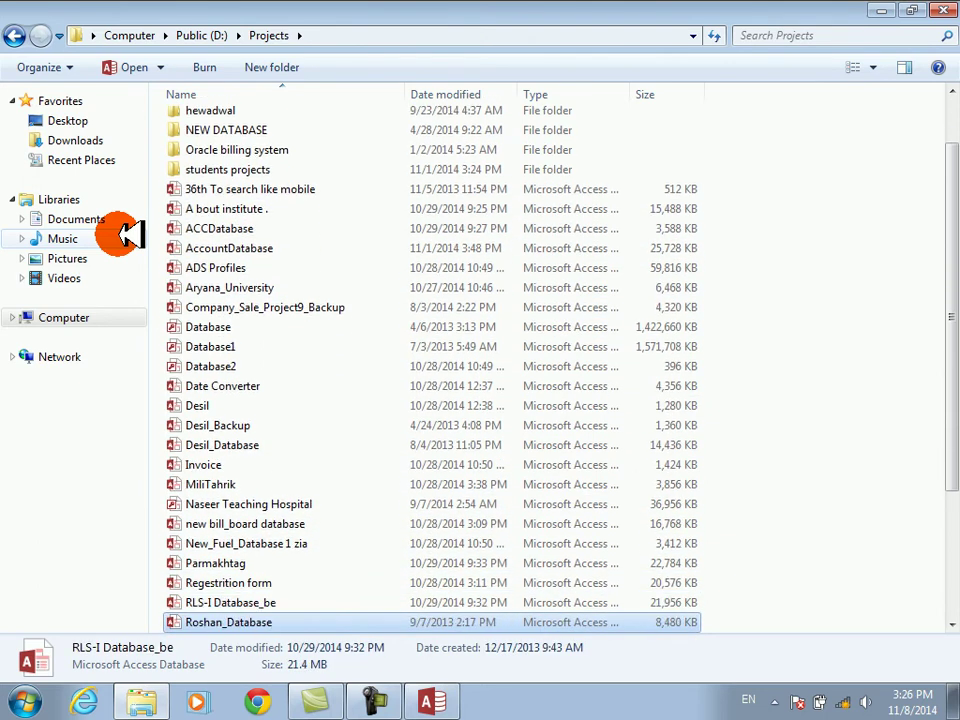
{"action": "key", "text": "Up"}
{"action": "key", "text": "Up"}
{"action": "key", "text": "Return"}
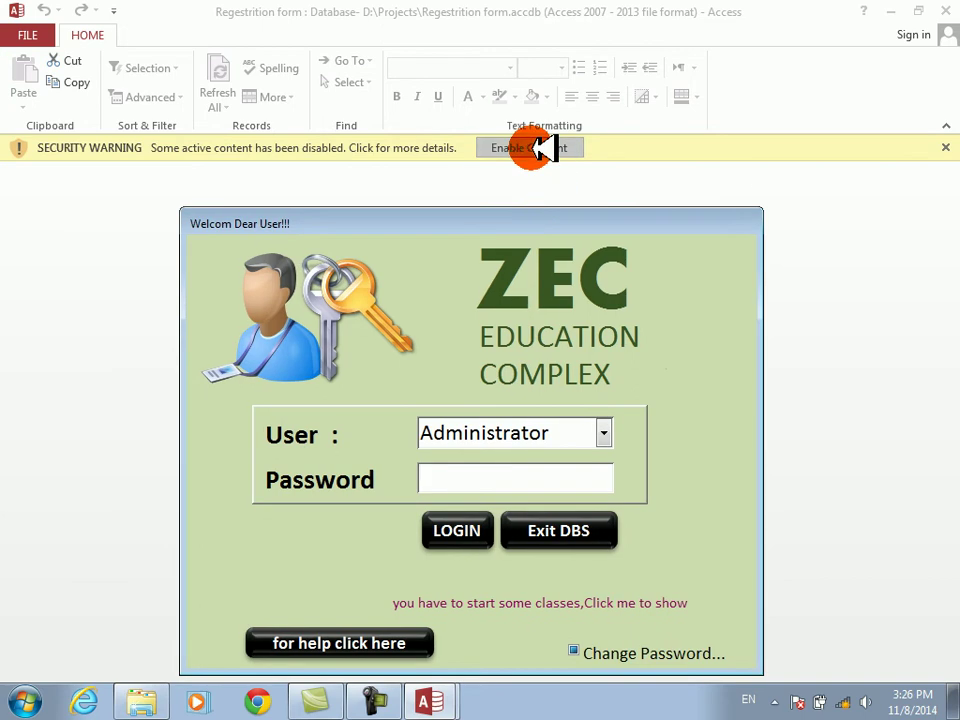
- Enable content, log in with the password, view the monthly summaries, then return to the main board
{"action": "left_click", "coordinate": [546, 148]}
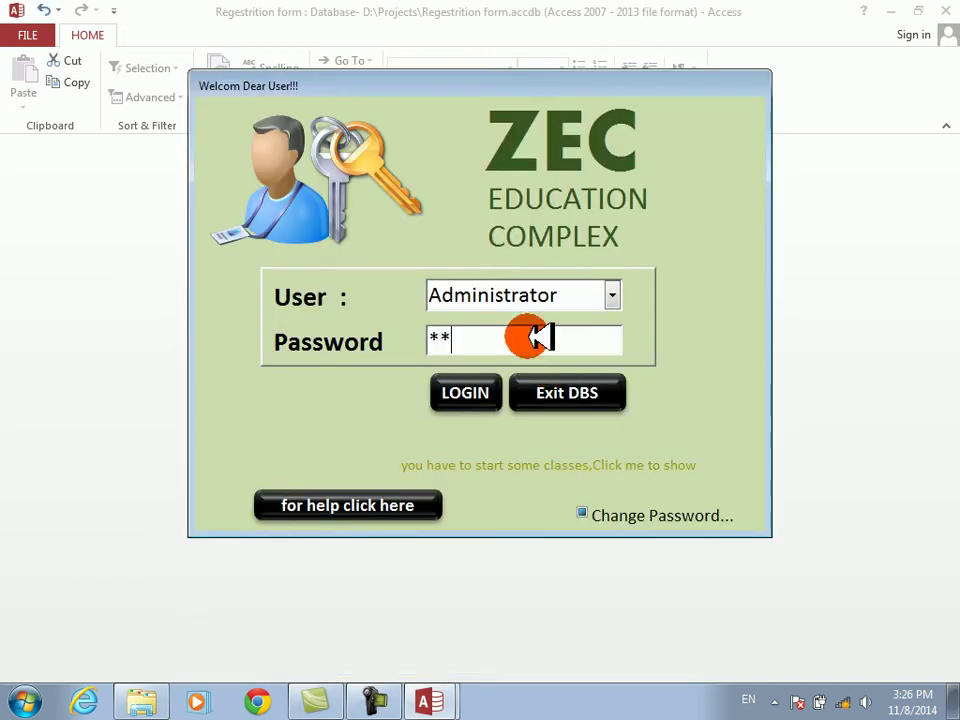
{"action": "type", "text": "****"}
{"action": "key", "text": "Return"}
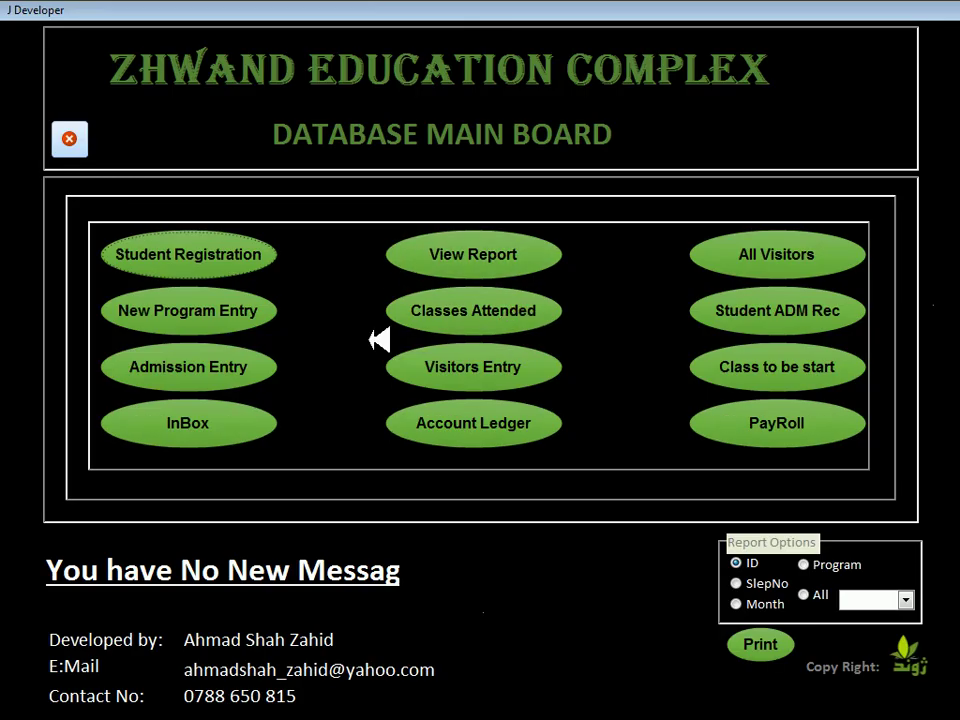
{"action": "left_click", "coordinate": [492, 248]}
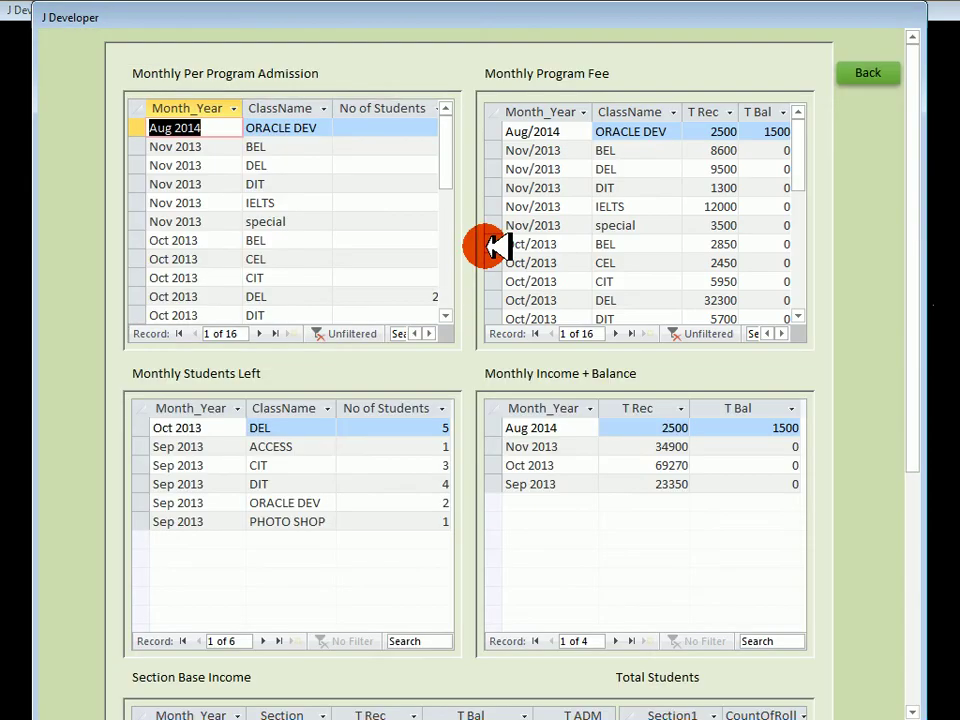
{"action": "left_click", "coordinate": [872, 68]}
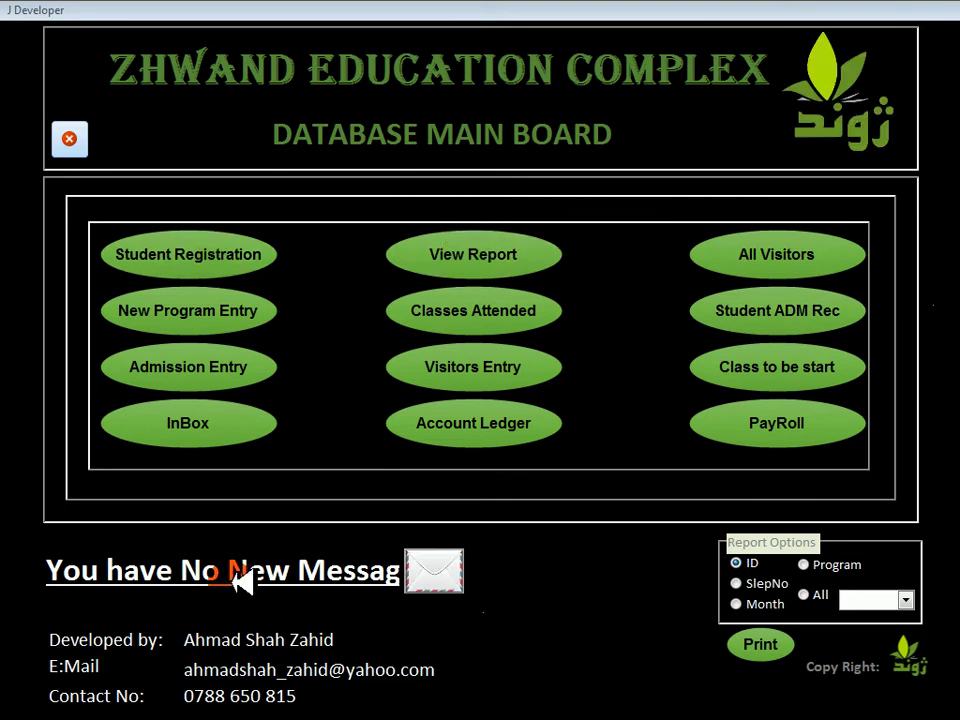
- Open the Reports Operation Form and choose the Computer section
{"action": "left_click", "coordinate": [760, 642]}
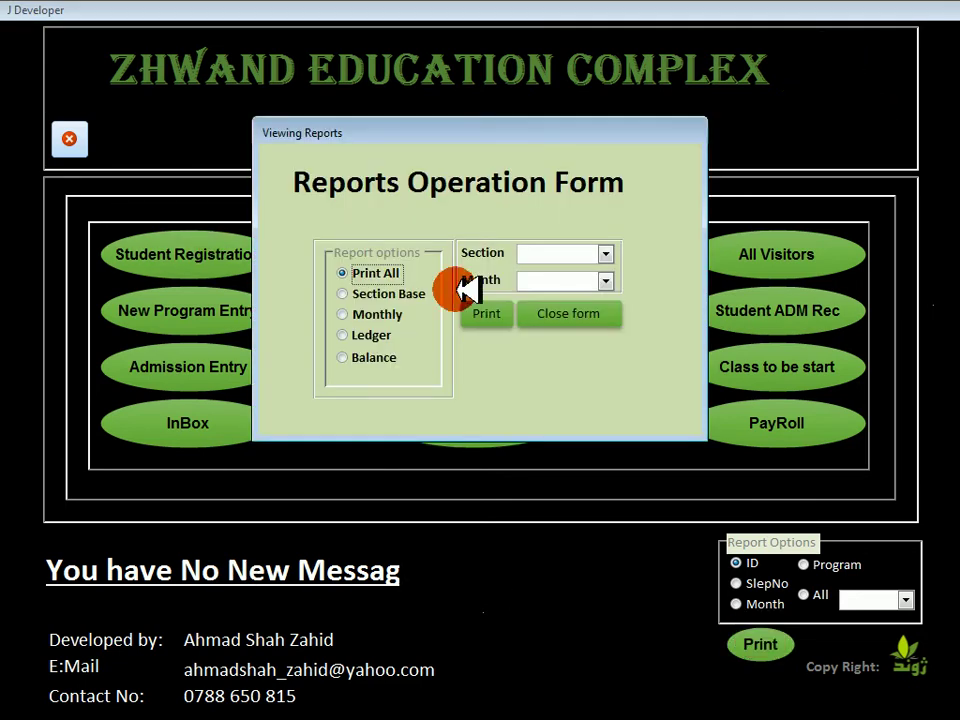
{"action": "left_click_drag", "start_coordinate": [410, 131], "coordinate": [461, 213]}
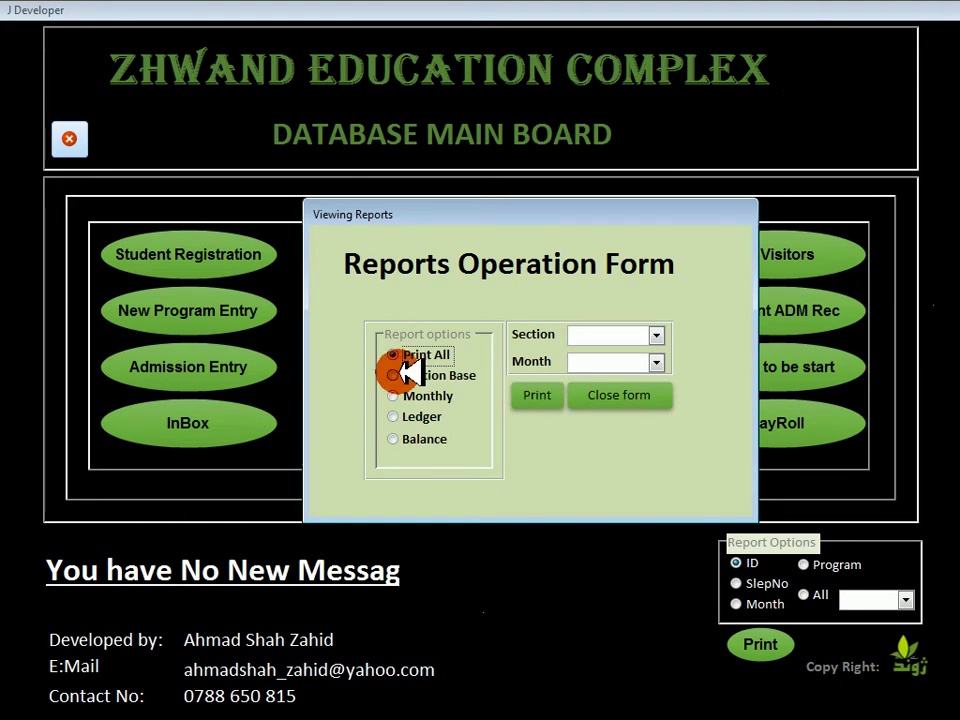
{"action": "left_click", "coordinate": [656, 334]}
{"action": "left_click", "coordinate": [612, 355]}
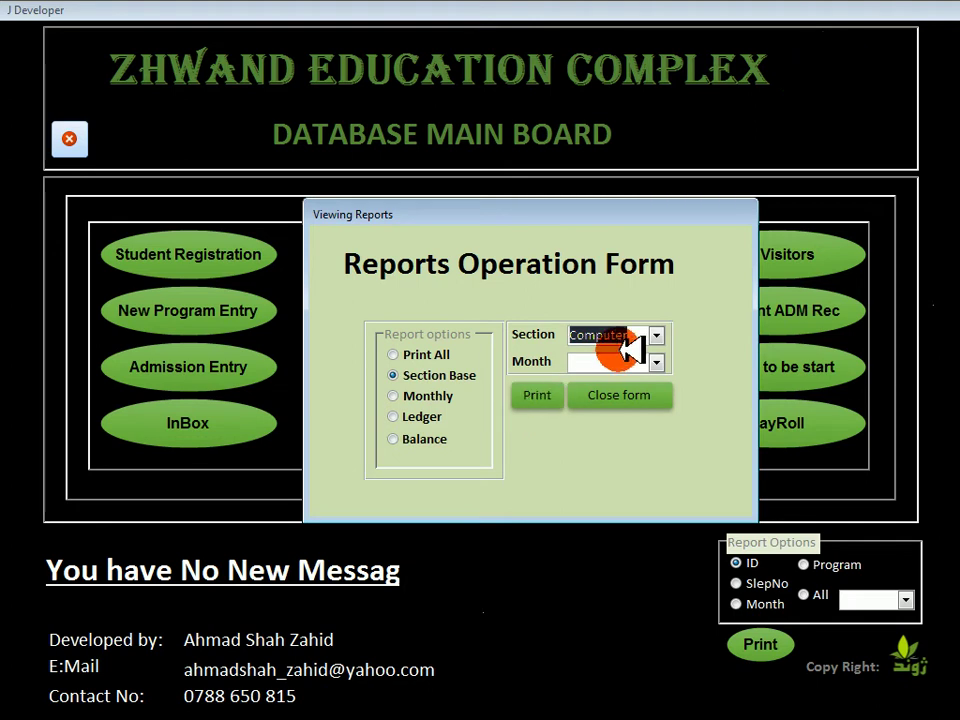
{"action": "left_click", "coordinate": [660, 336]}
{"action": "left_click", "coordinate": [665, 338]}
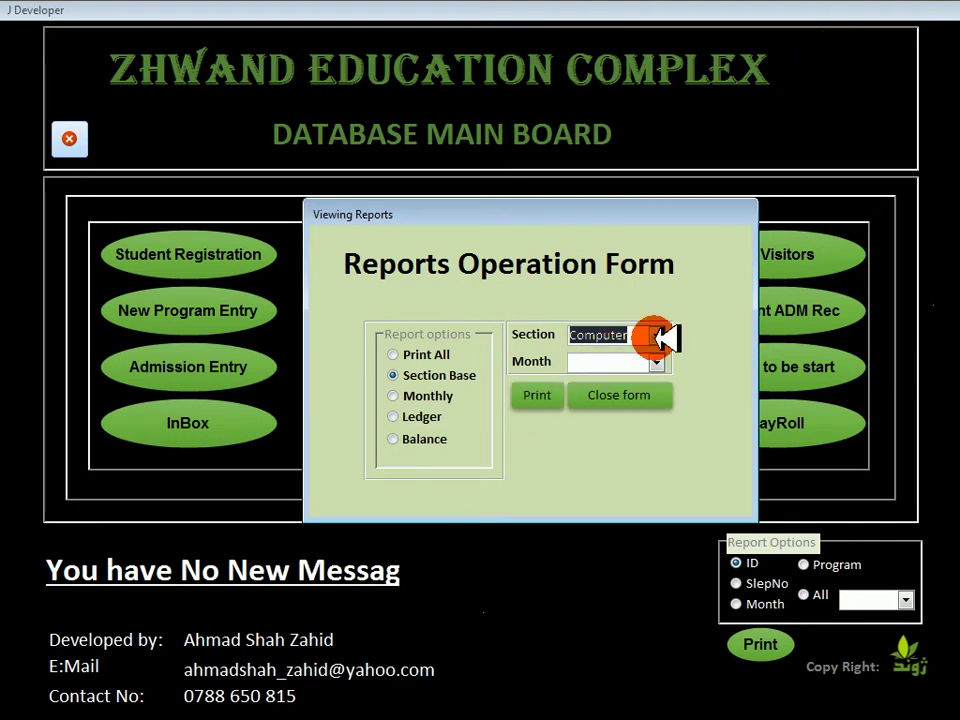
- Try the Monthly, Ledger and Balance report options, then close the form and the main board
{"action": "left_click", "coordinate": [394, 397]}
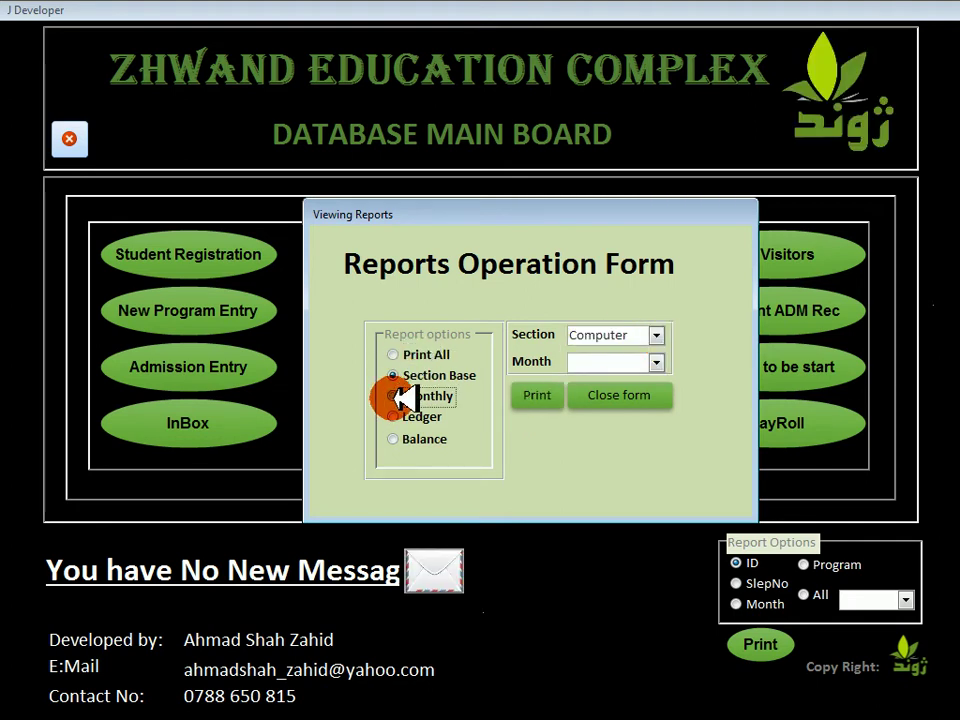
{"action": "left_click", "coordinate": [658, 336]}
{"action": "left_click", "coordinate": [663, 336]}
{"action": "left_click", "coordinate": [659, 361]}
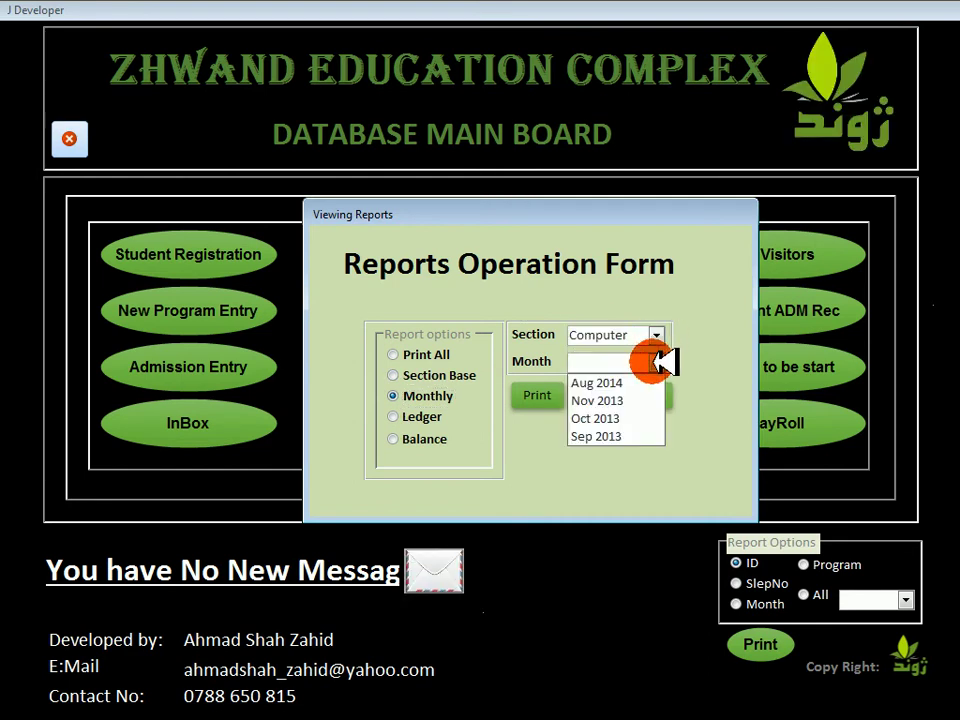
{"action": "left_click", "coordinate": [662, 362]}
{"action": "left_click", "coordinate": [394, 417]}
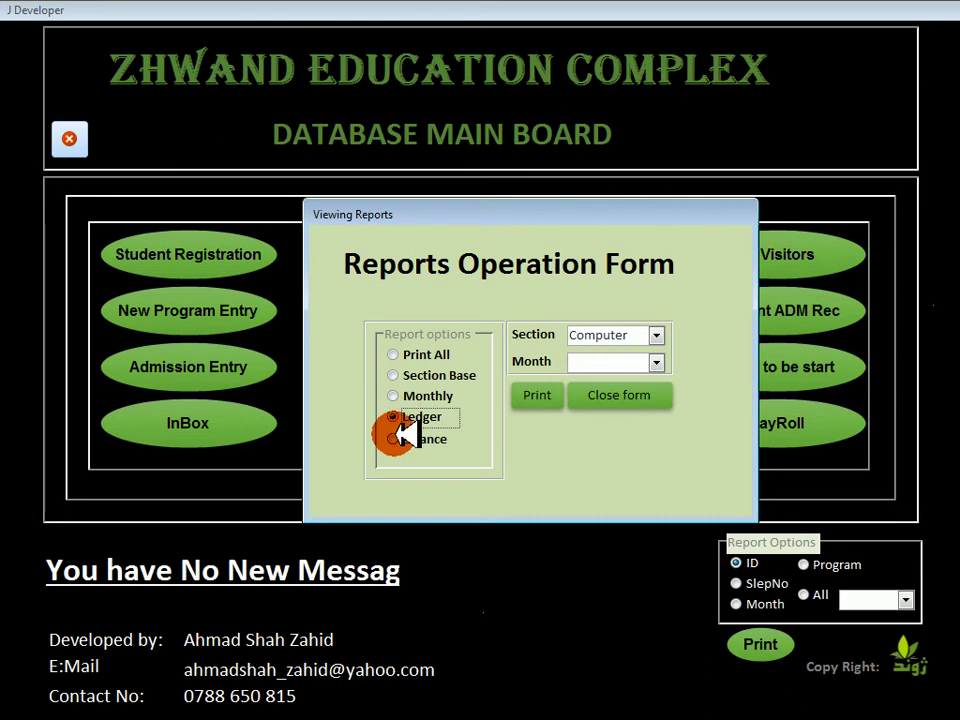
{"action": "left_click", "coordinate": [394, 438]}
{"action": "left_click", "coordinate": [620, 393]}
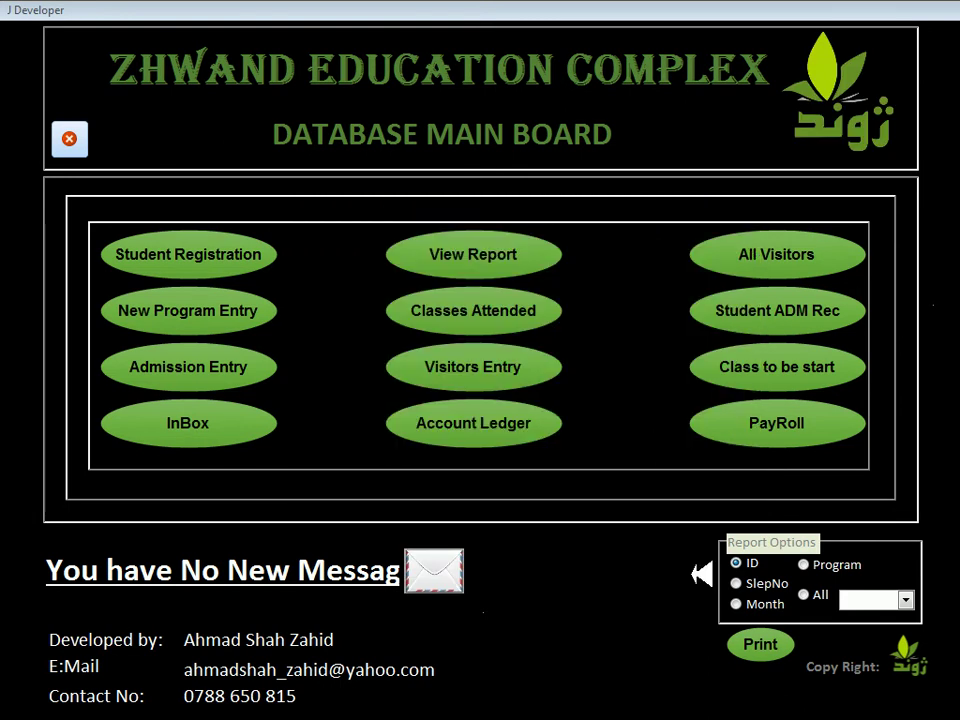
{"action": "left_click", "coordinate": [69, 138]}
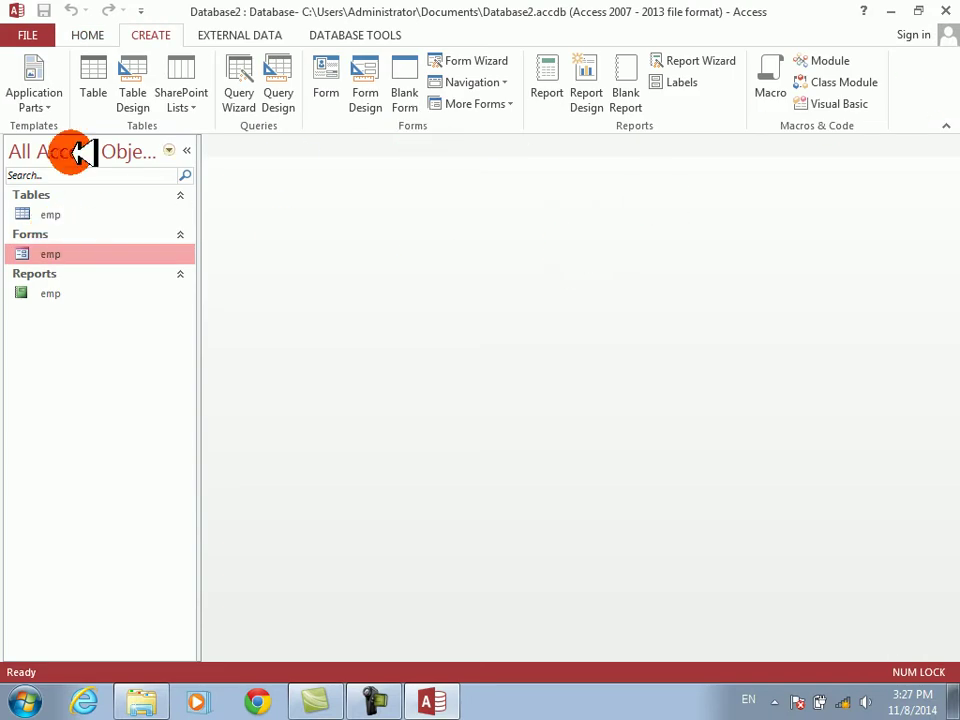
- Create a blank form in Design View with a light green detail section
{"action": "left_click", "coordinate": [401, 77]}
{"action": "right_click", "coordinate": [407, 316]}
{"action": "left_click", "coordinate": [429, 348]}
{"action": "right_click", "coordinate": [424, 332]}
{"action": "mouse_move", "coordinate": [596, 410]}
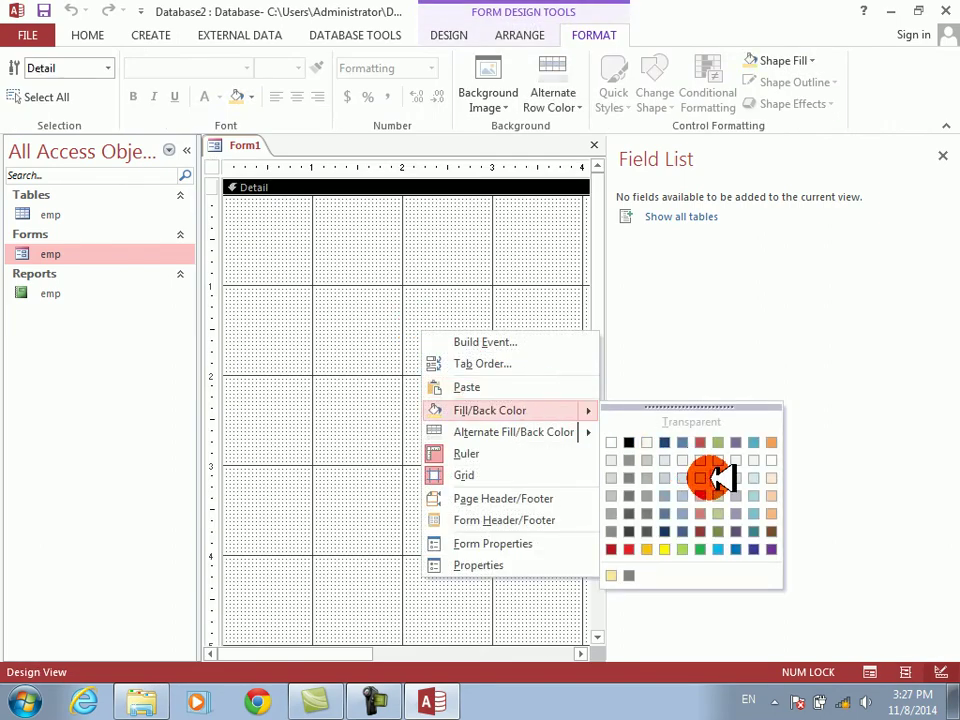
{"action": "left_click", "coordinate": [726, 508]}
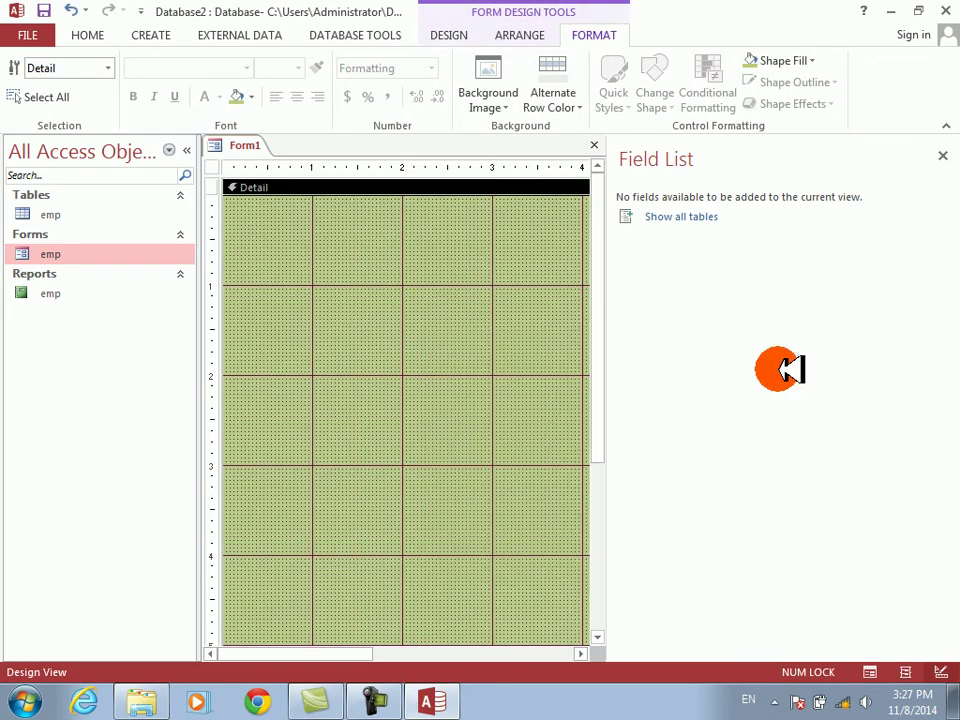
{"action": "left_click", "coordinate": [942, 155]}
- Save the new form under the name reportform
{"action": "key", "text": "ctrl+s"}
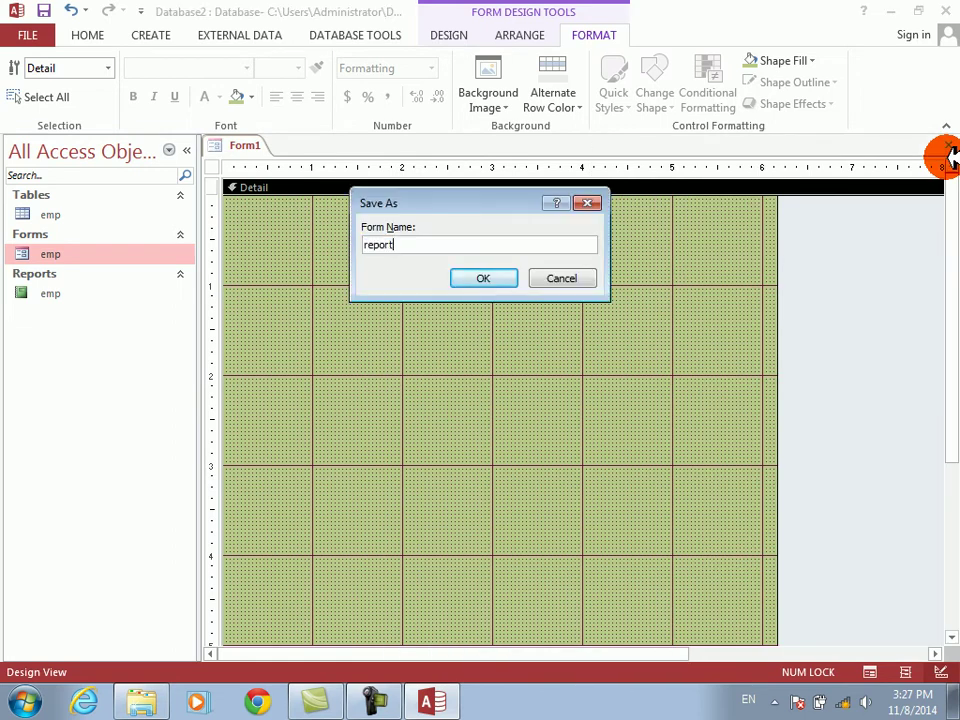
{"action": "type", "text": "report_form"}
{"action": "key", "text": "Return"}
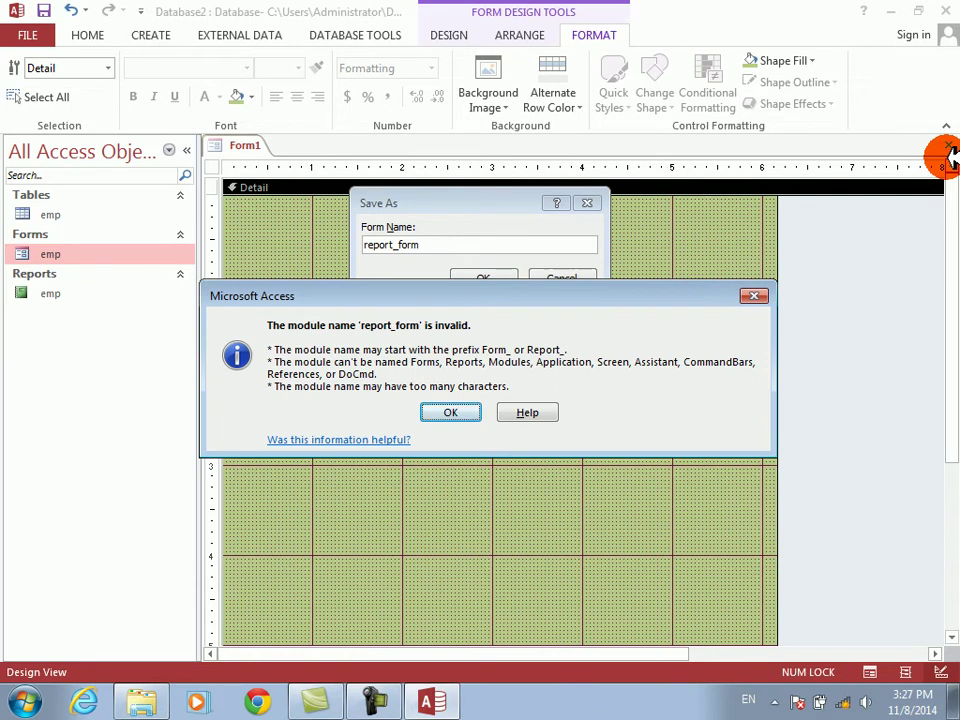
{"action": "key", "text": "Return"}
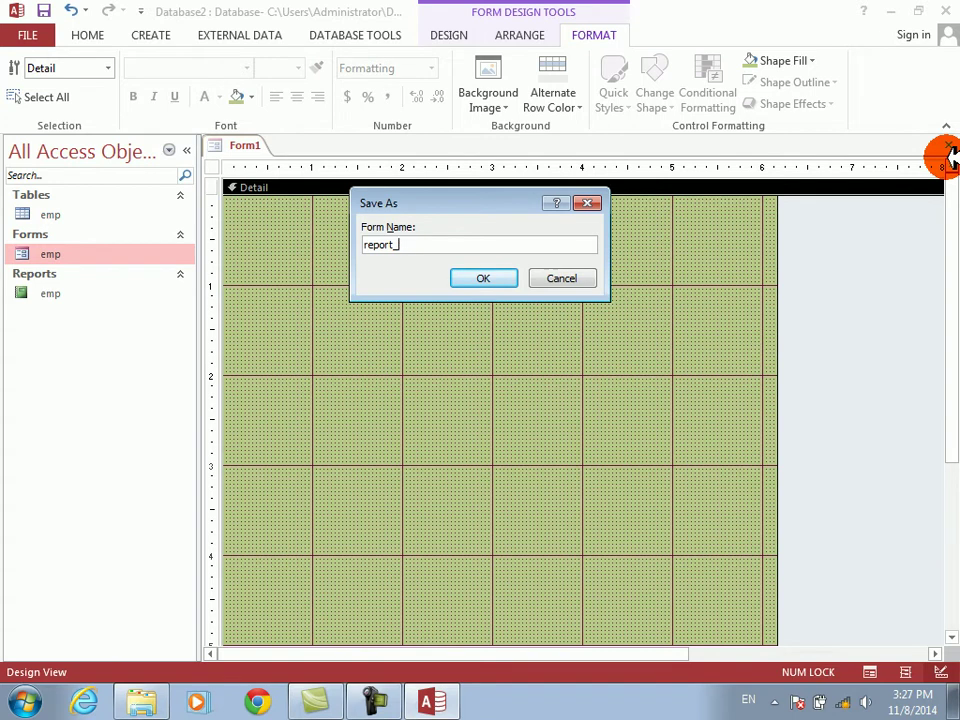
{"action": "key", "text": "Return"}
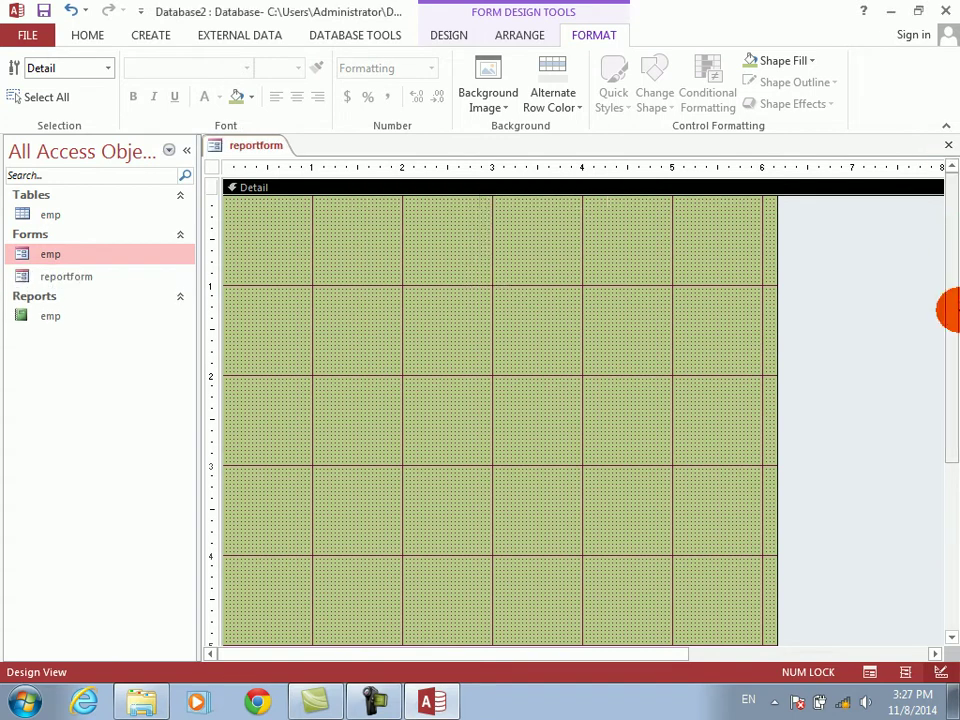
- In reportform's Property Sheet, set Pop Up Yes, Fit to Screen No, Border Style Thin, Record Selectors No, Scroll Bars Neither, Min Max Buttons None
{"action": "right_click", "coordinate": [900, 331]}
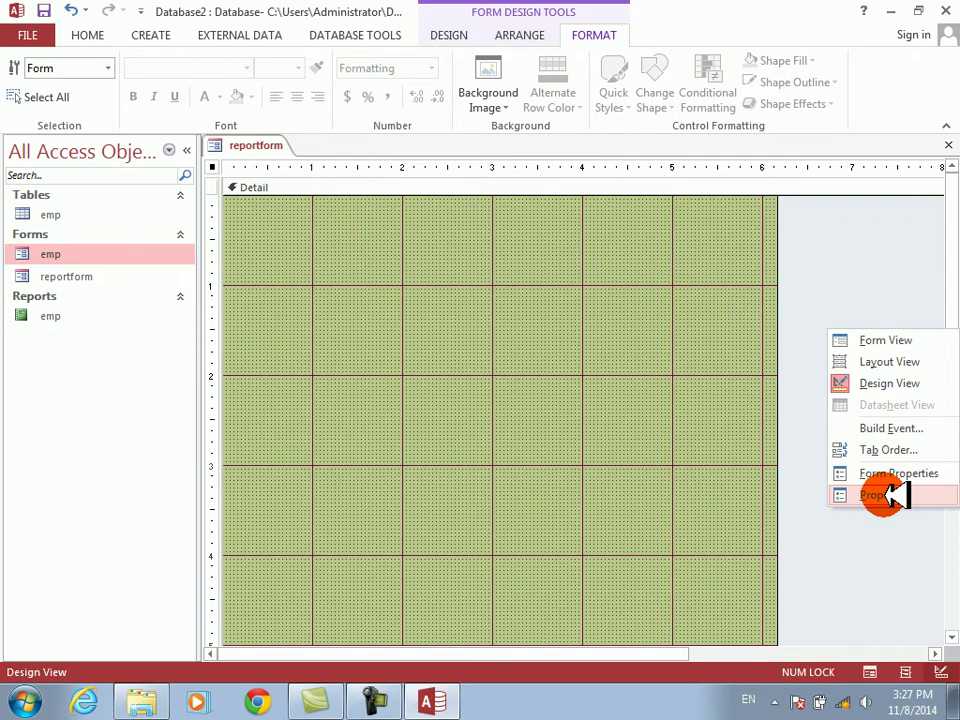
{"action": "left_click", "coordinate": [880, 495]}
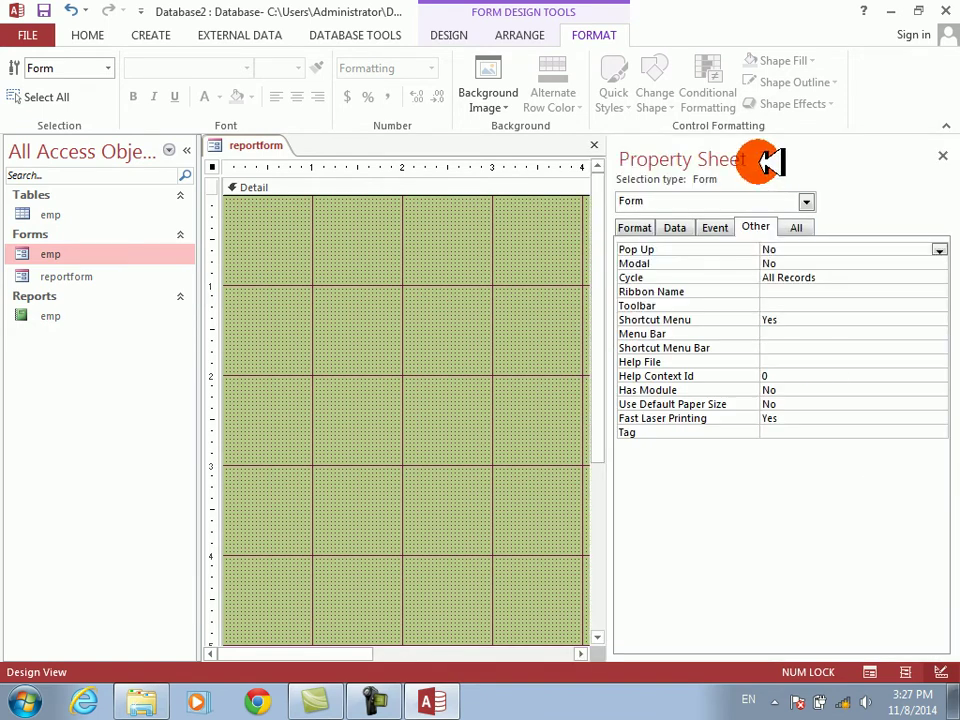
{"action": "double_click", "coordinate": [645, 249]}
{"action": "left_click", "coordinate": [640, 228]}
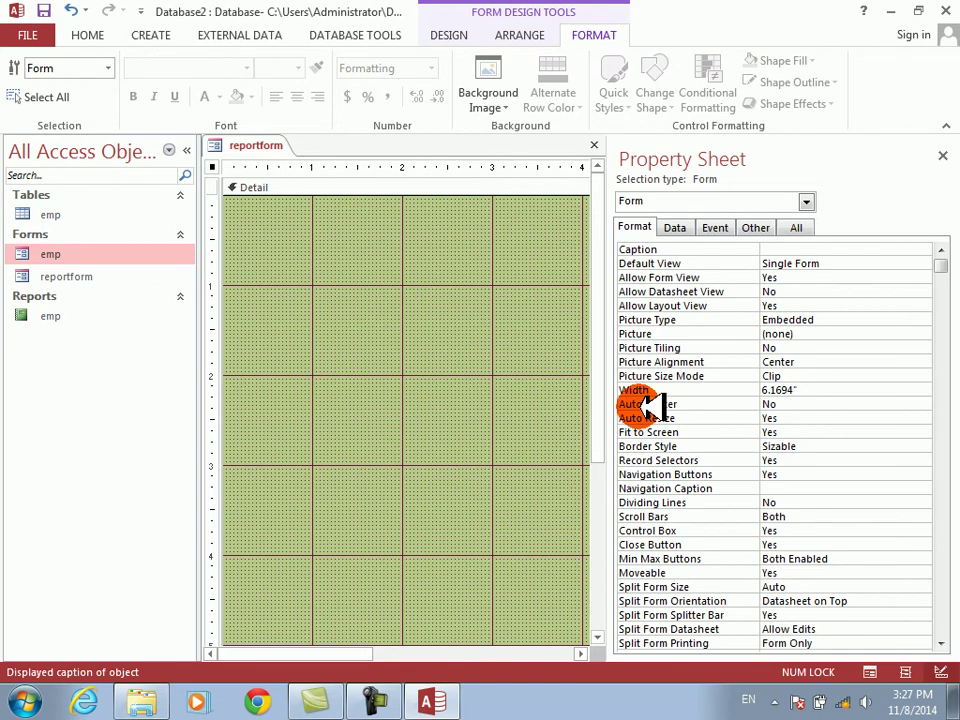
{"action": "double_click", "coordinate": [645, 431]}
{"action": "left_click", "coordinate": [645, 447]}
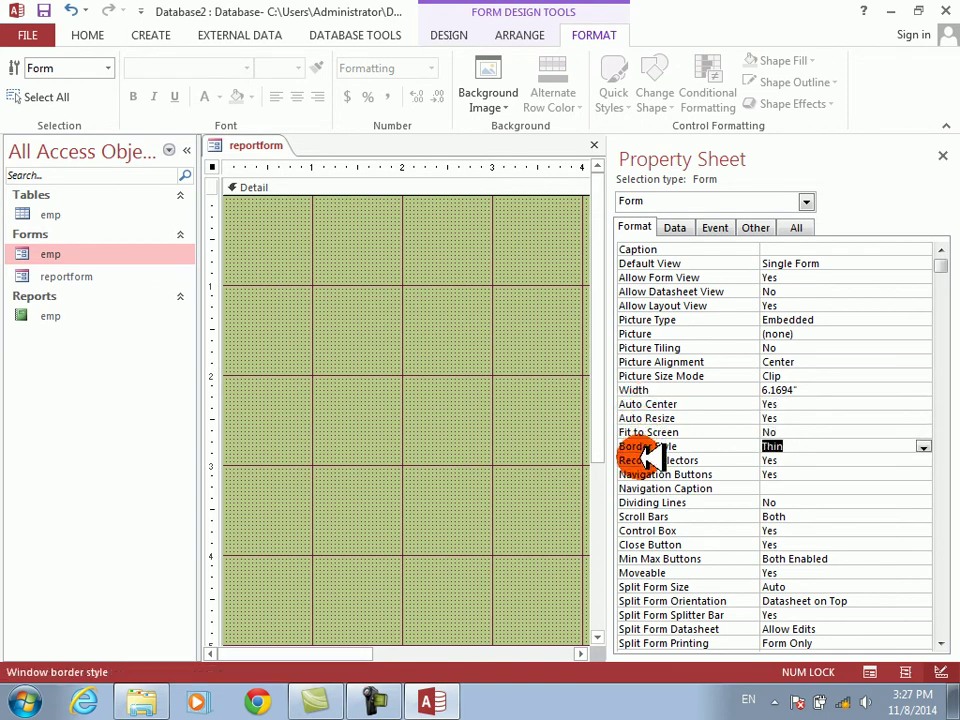
{"action": "double_click", "coordinate": [648, 460]}
{"action": "double_click", "coordinate": [650, 516]}
{"action": "double_click", "coordinate": [652, 559]}
- Close the Property Sheet and resize reportform's design area to about 4¼ by 3½ inches
{"action": "left_click", "coordinate": [942, 155]}
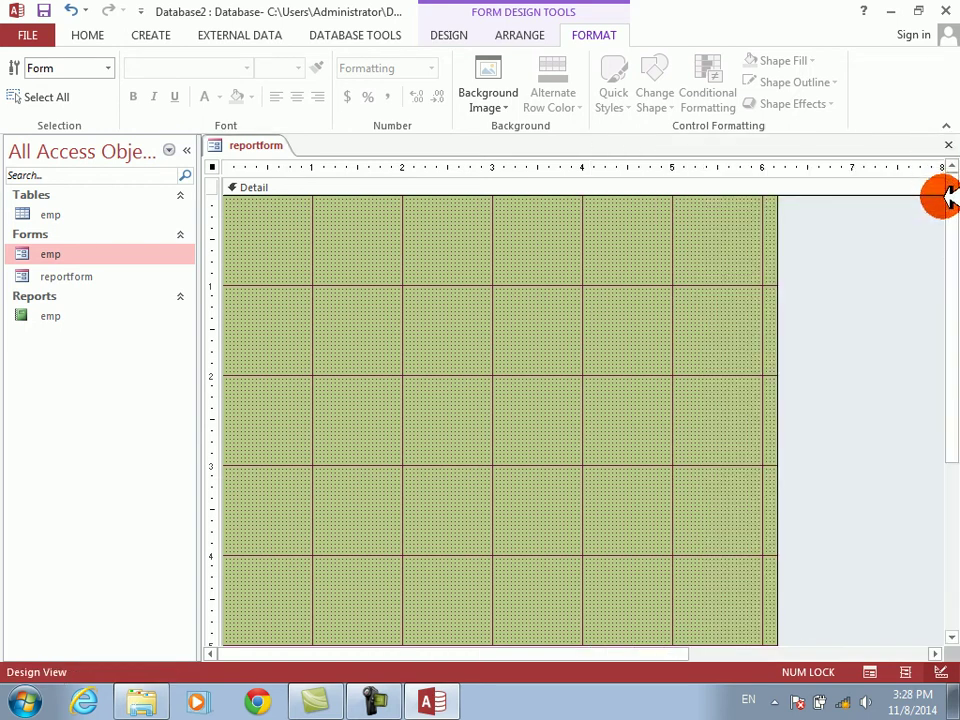
{"action": "left_click_drag", "start_coordinate": [945, 214], "coordinate": [950, 313]}
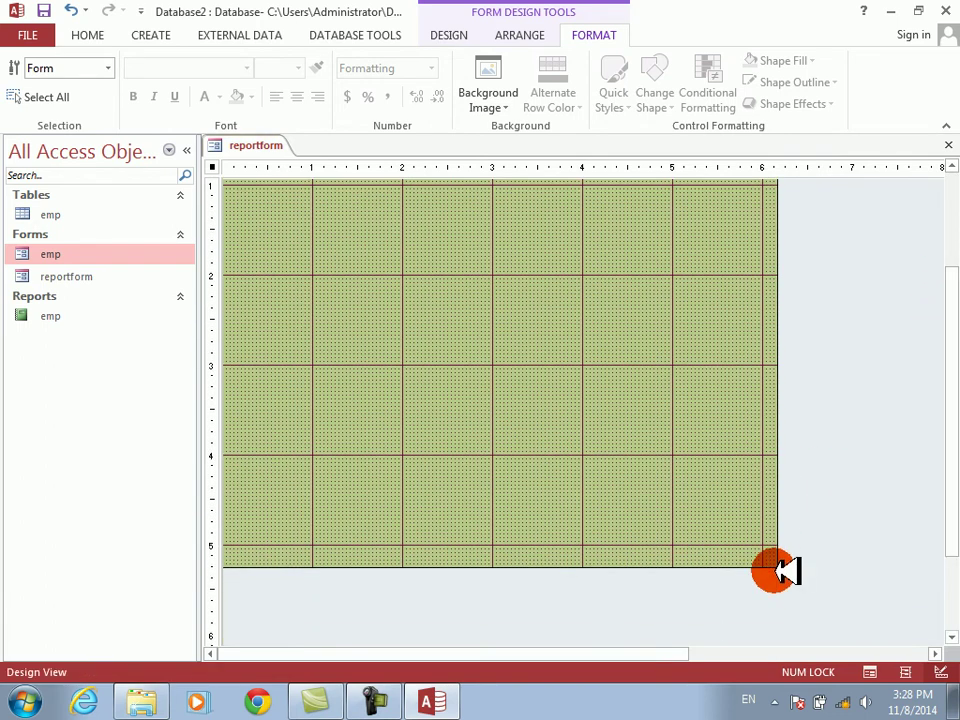
{"action": "left_click_drag", "start_coordinate": [785, 565], "coordinate": [549, 290]}
{"action": "left_click_drag", "start_coordinate": [945, 443], "coordinate": [945, 240]}
{"action": "left_click_drag", "start_coordinate": [549, 388], "coordinate": [606, 514]}
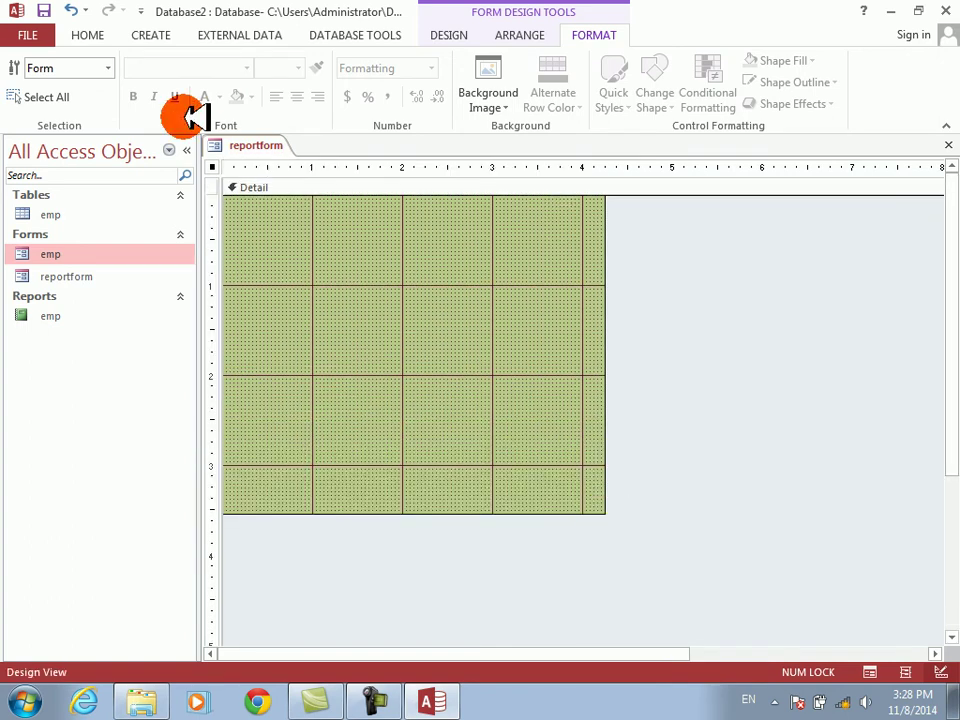
- Preview the form in Form View, return to Design View, and choose the Rectangle control
{"action": "left_click", "coordinate": [448, 35]}
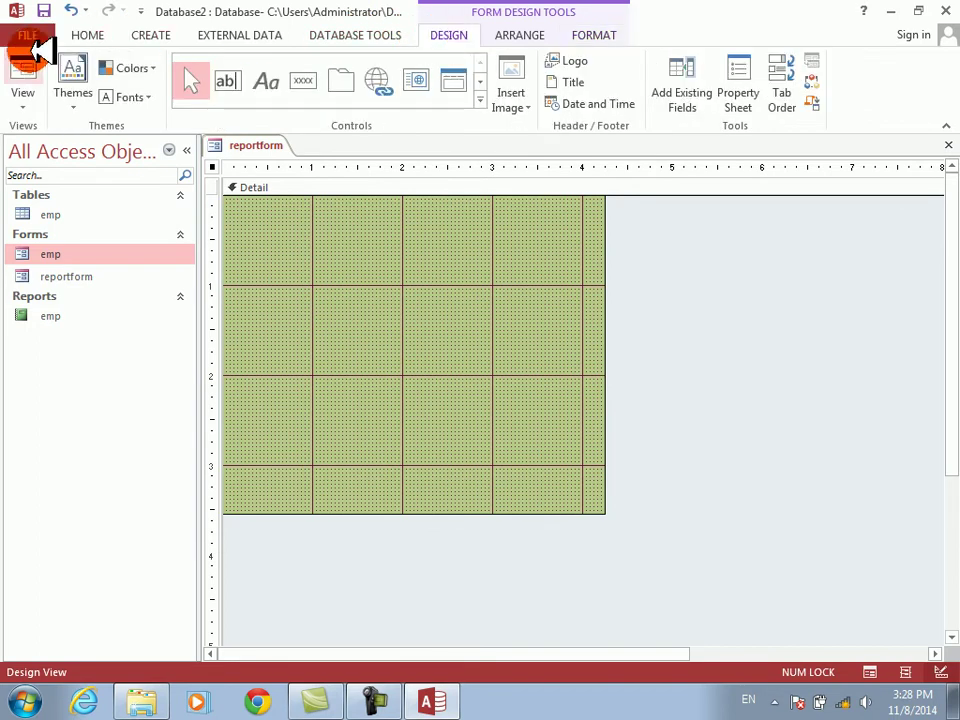
{"action": "left_click", "coordinate": [27, 64]}
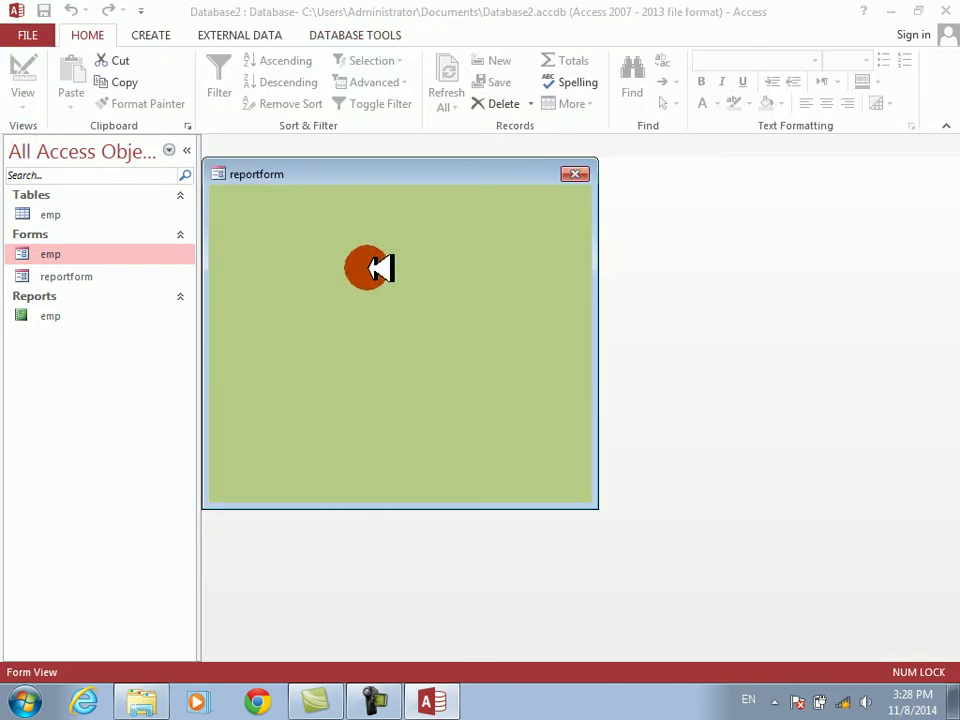
{"action": "right_click", "coordinate": [372, 272]}
{"action": "left_click", "coordinate": [428, 323]}
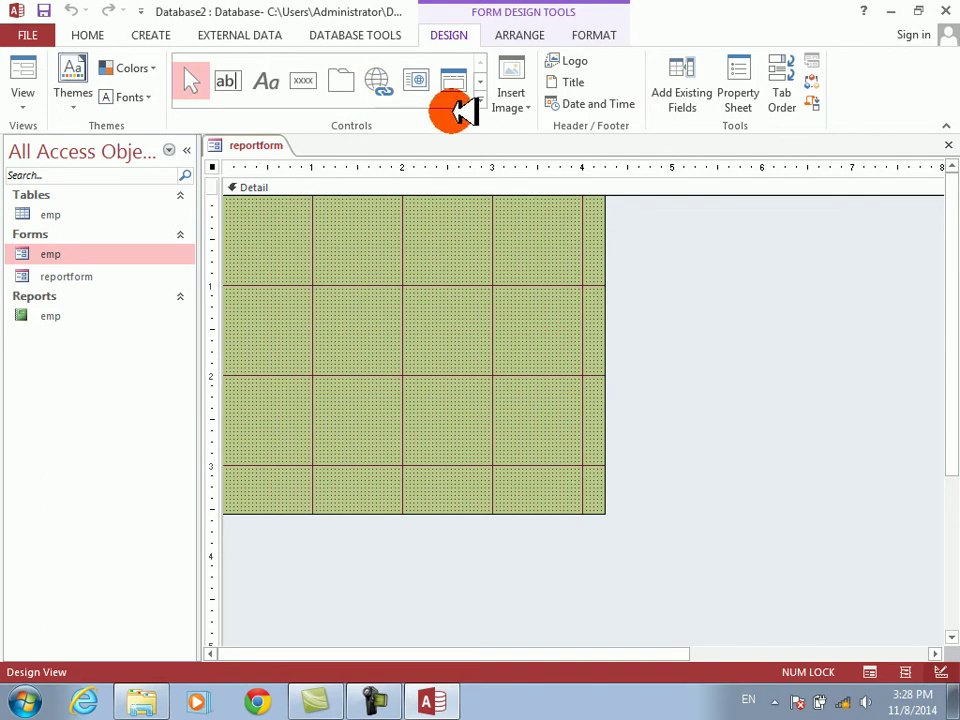
{"action": "left_click", "coordinate": [479, 100]}
{"action": "left_click", "coordinate": [448, 112]}
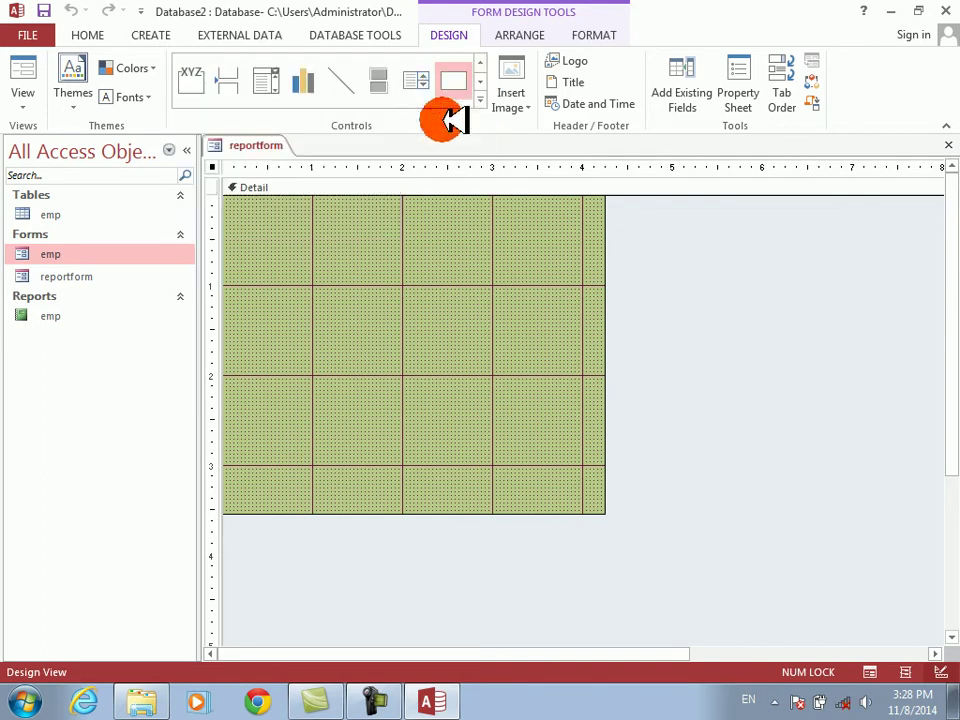